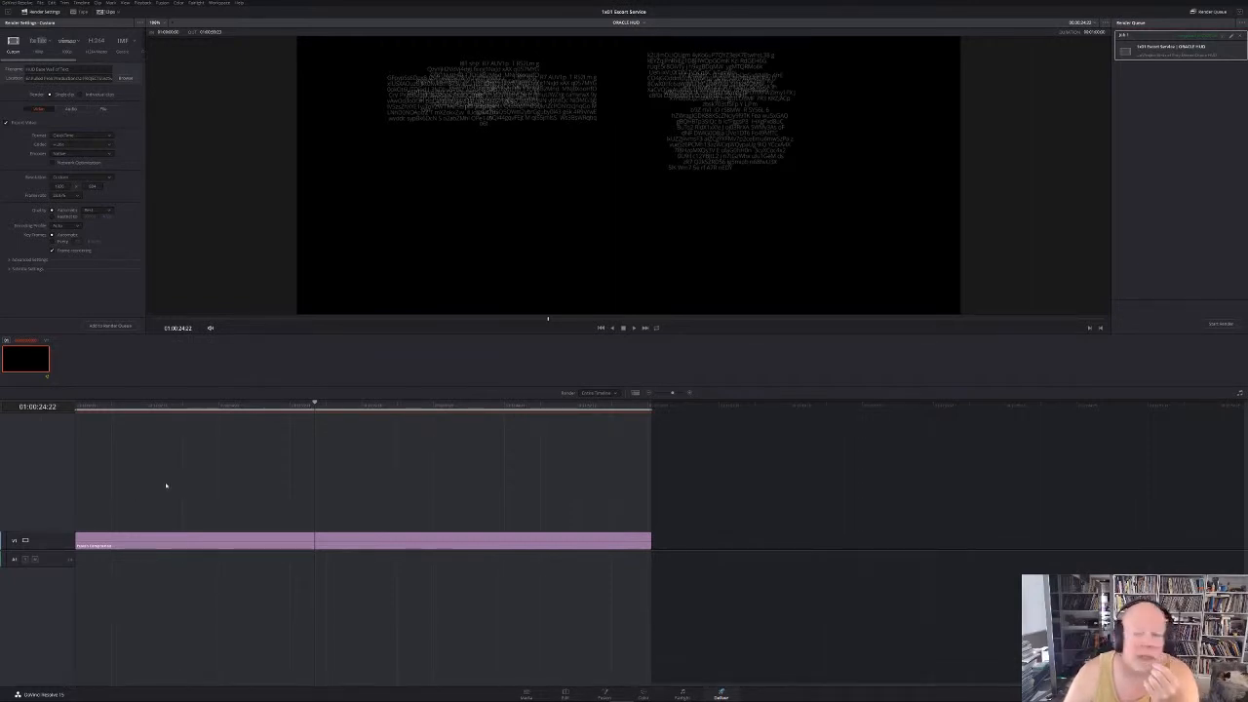
Play the rendered HUD Base Wall of Text.mov in VLC at an enlarged window size, skim through it, and close the player
mouse_move(73, 698)
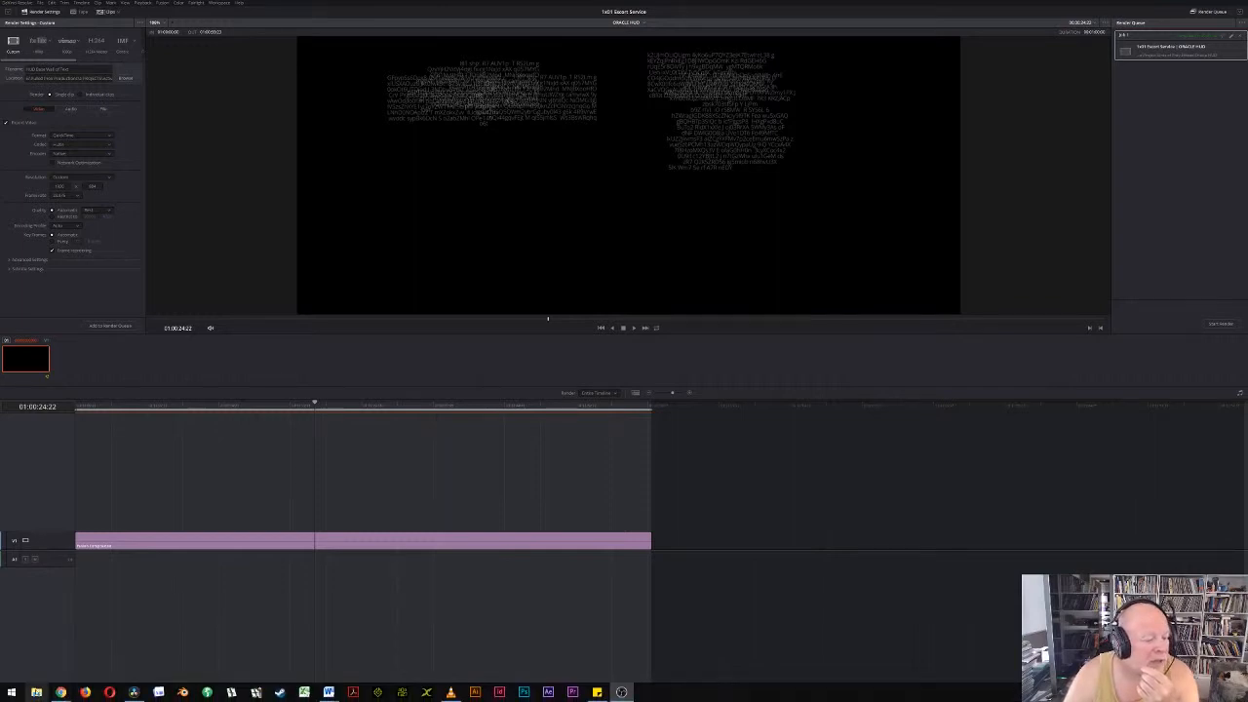
click(36, 692)
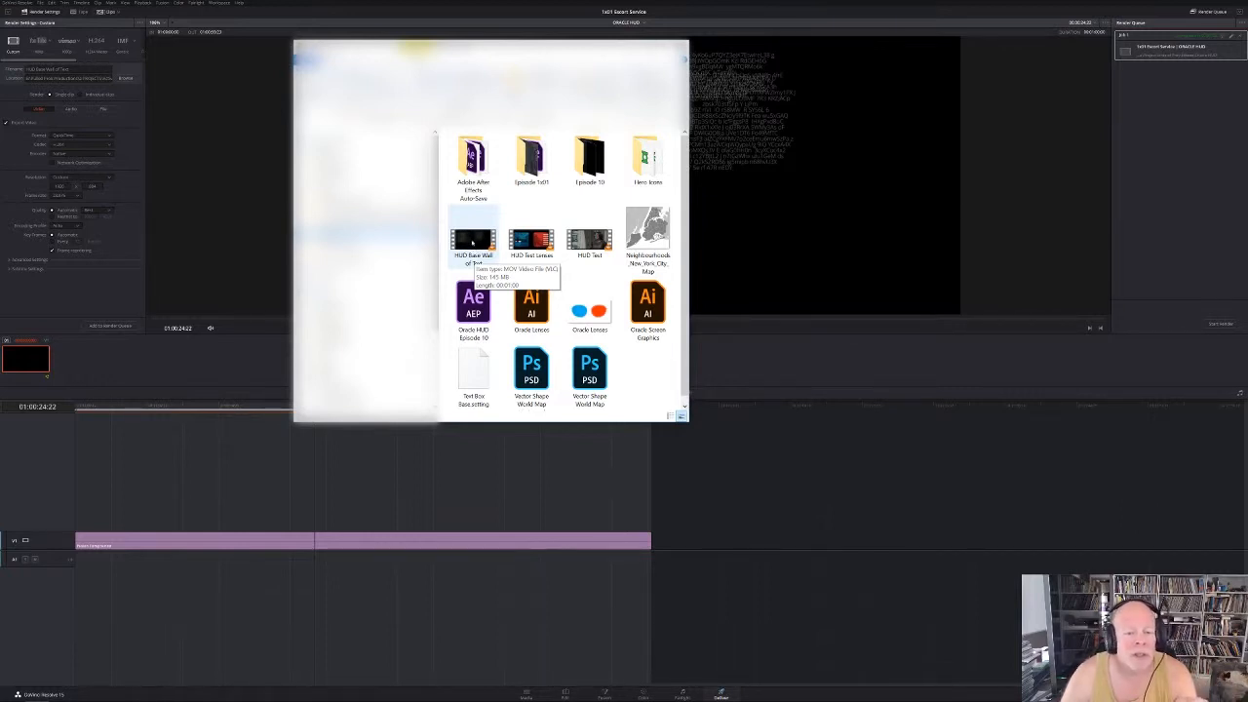
double_click(471, 244)
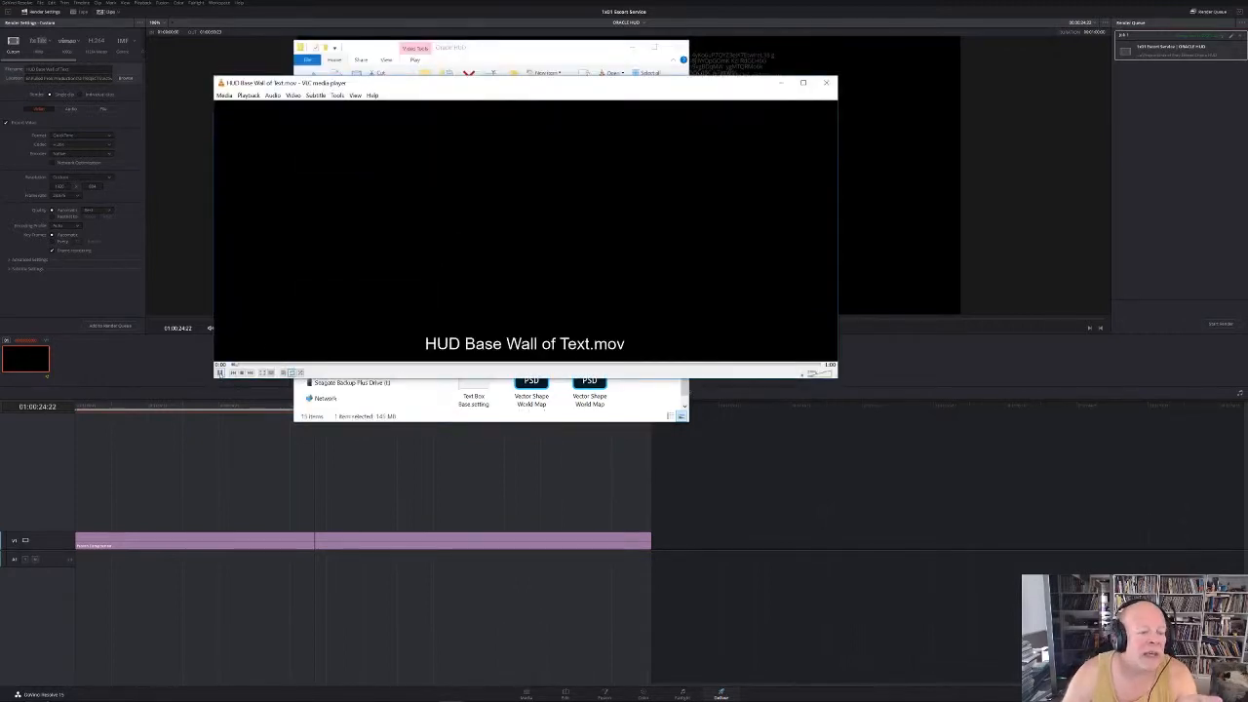
drag(424, 91, 310, 104)
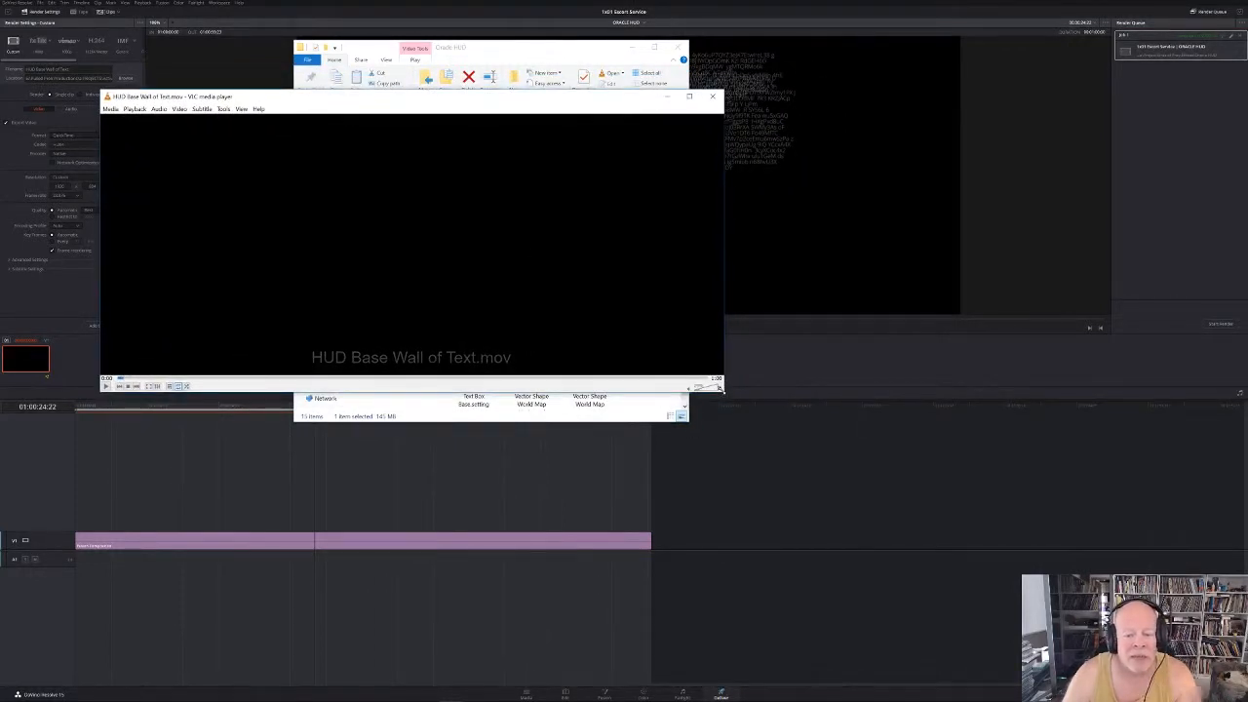
drag(720, 387, 959, 498)
click(106, 493)
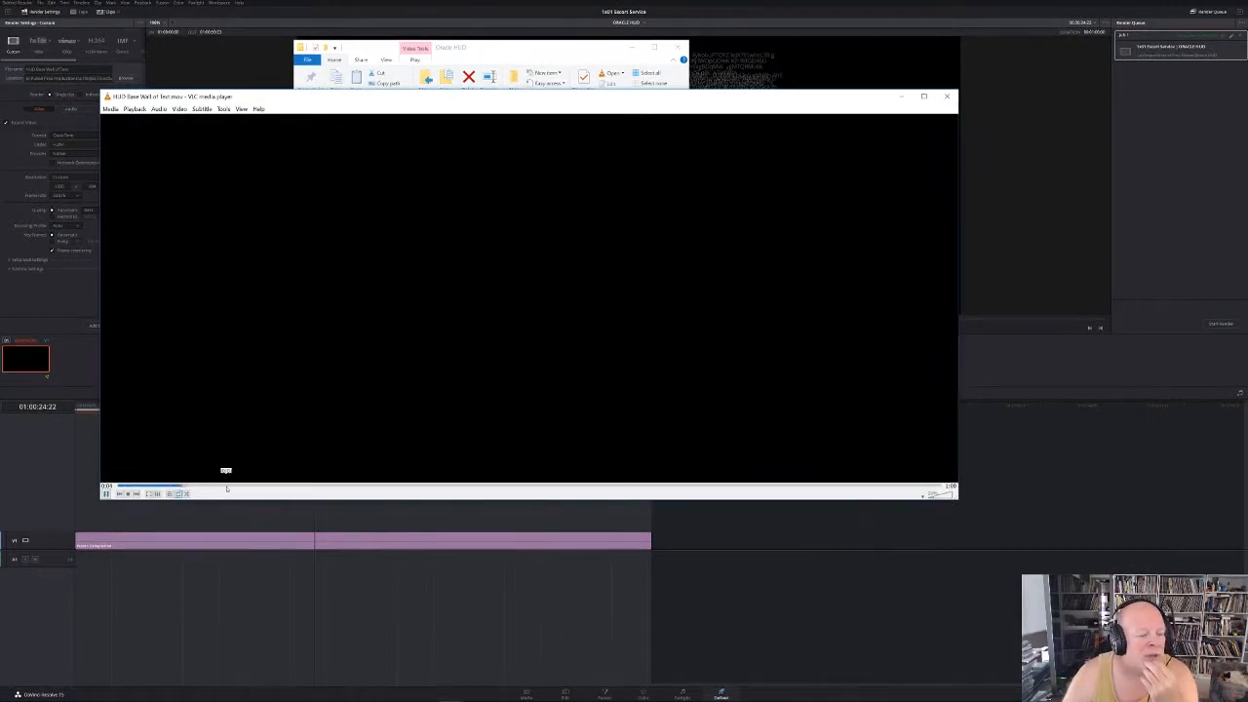
drag(275, 485, 468, 487)
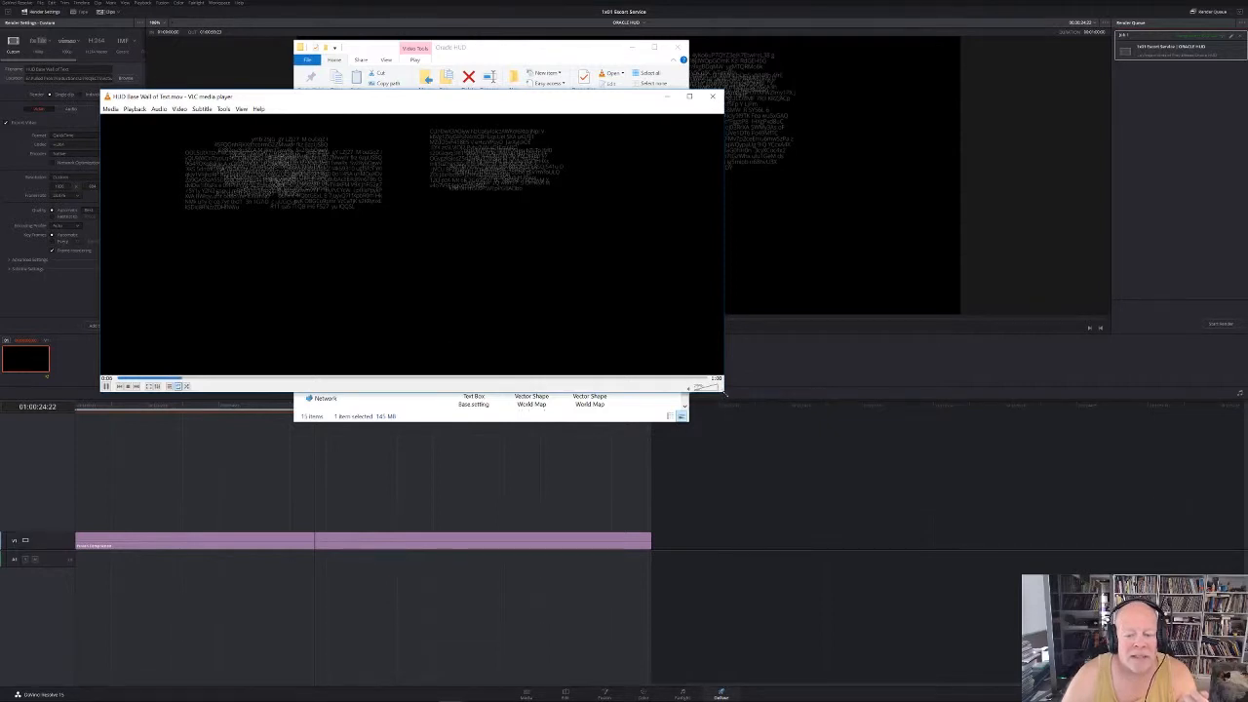
drag(724, 393, 895, 551)
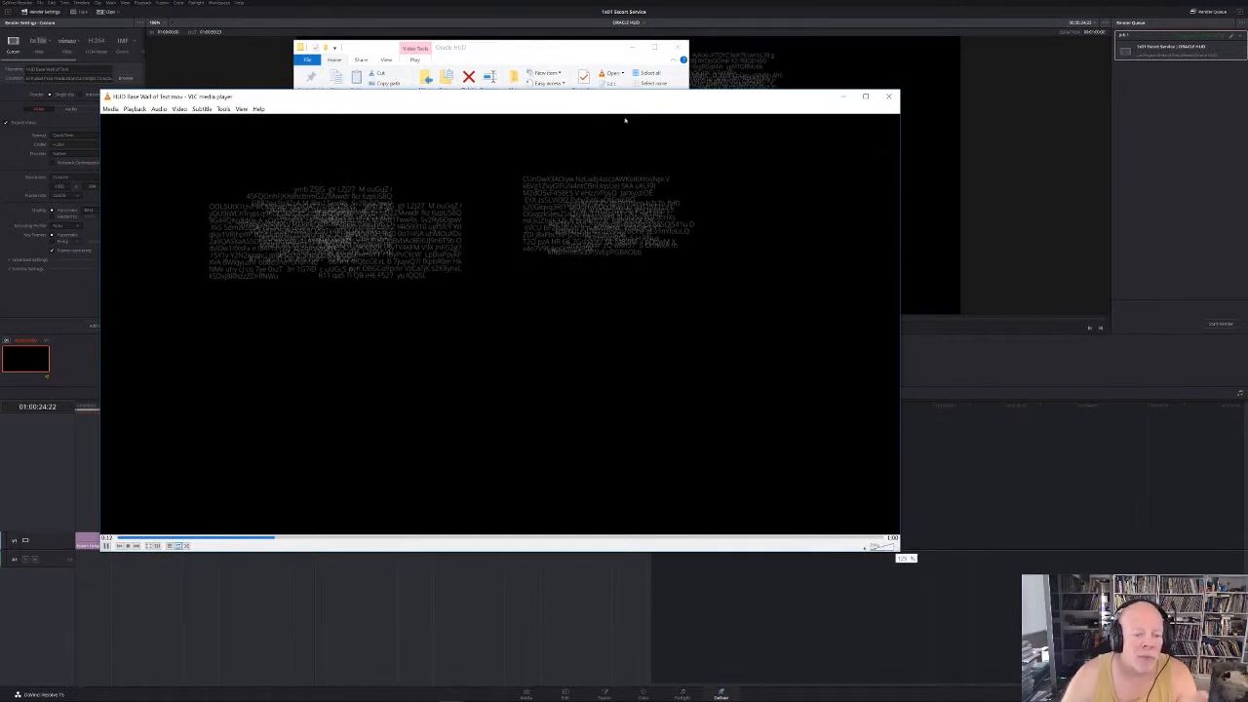
click(888, 95)
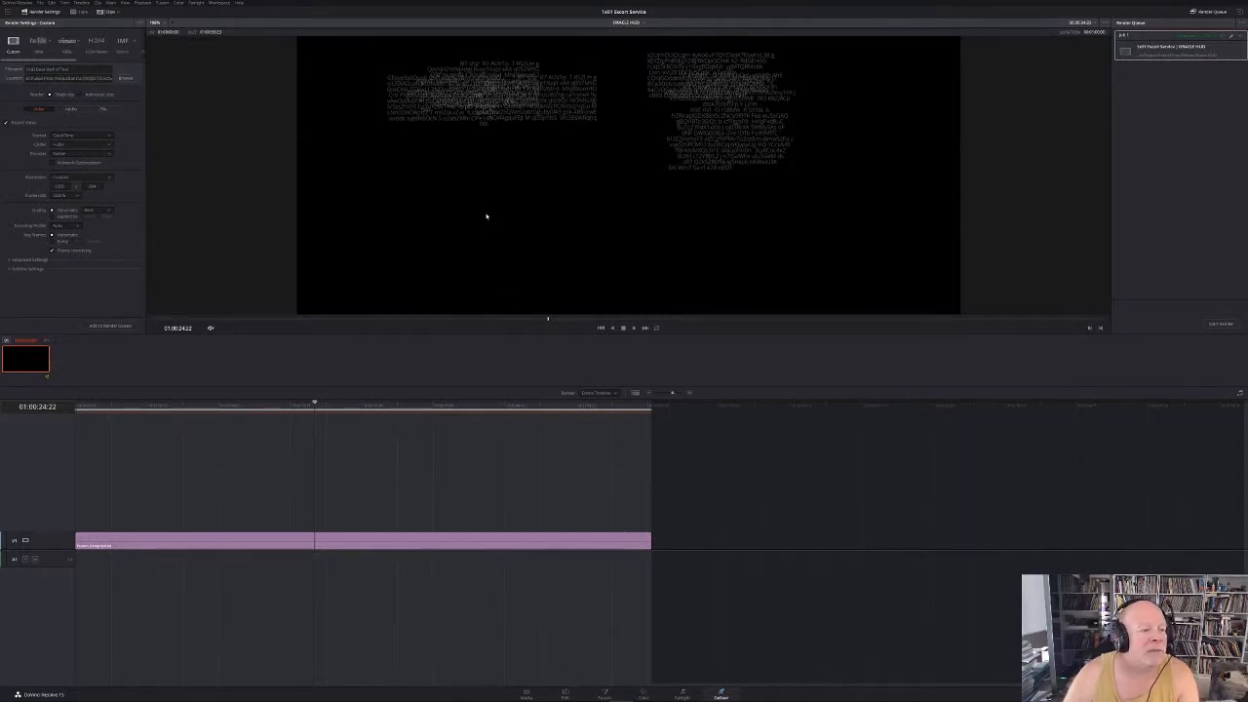
Return to the Edit page and play the three-panel shot with the tracked glasses on the main episode timeline
key(shift+2)
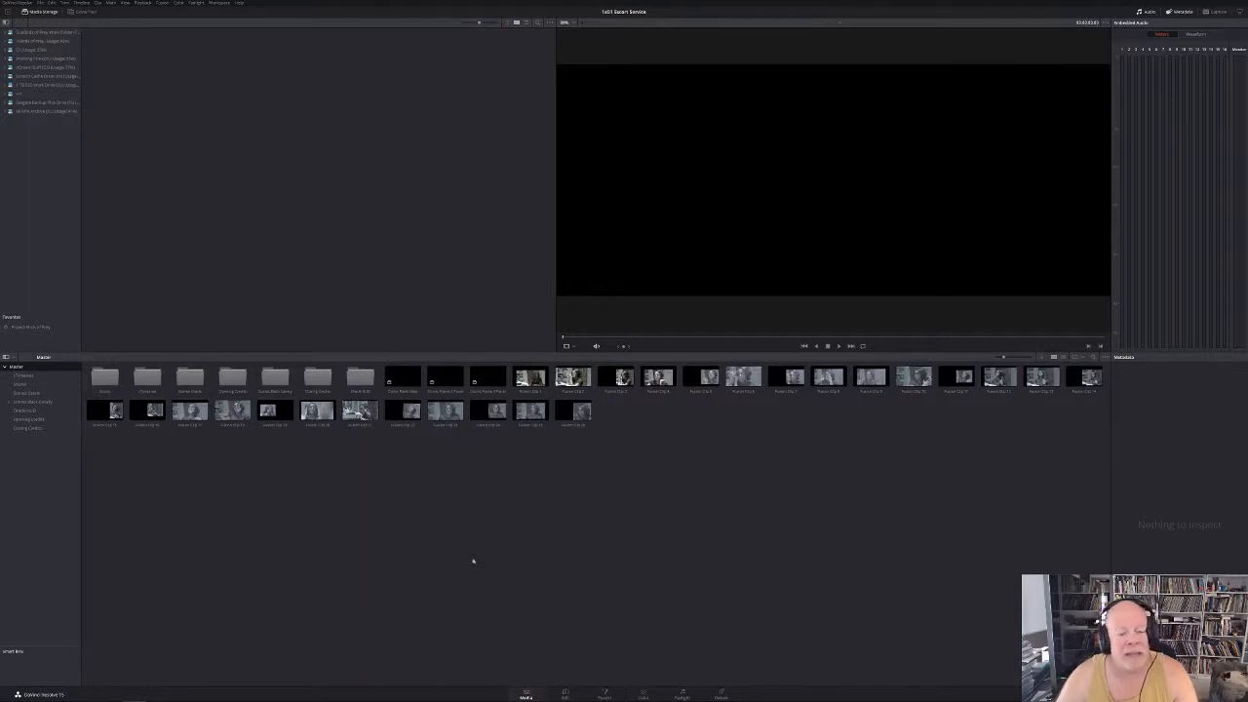
click(565, 693)
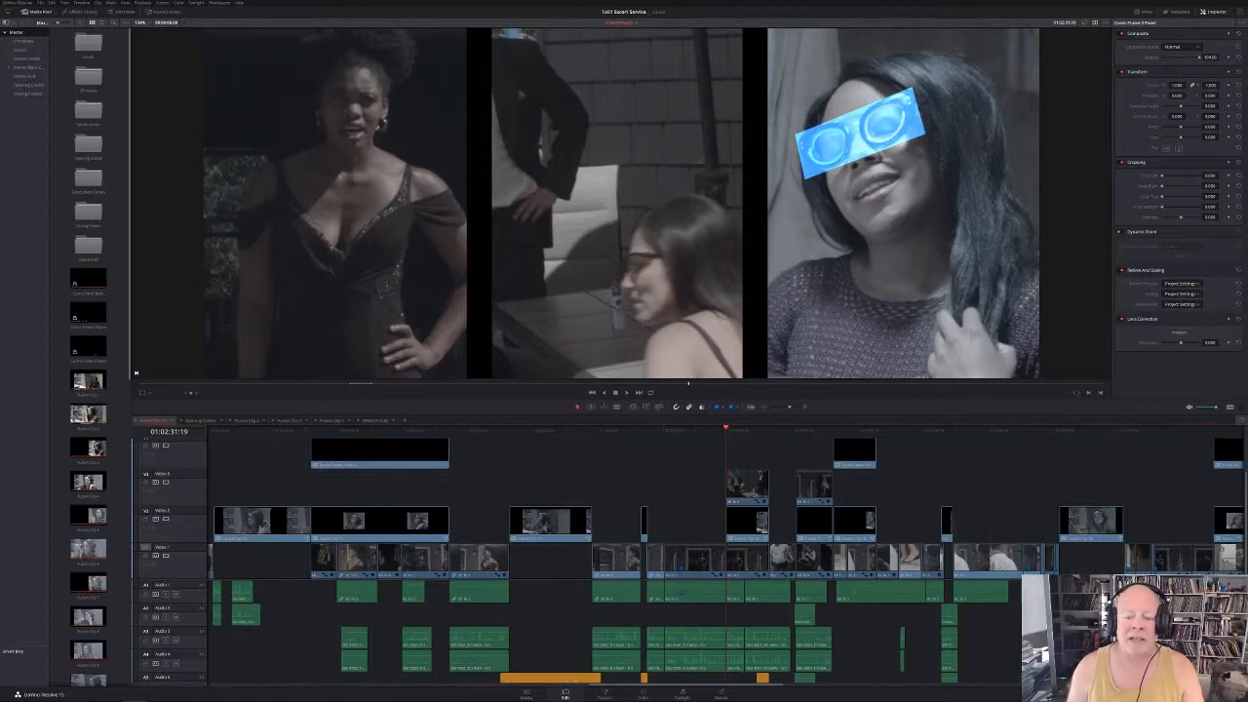
key(space)
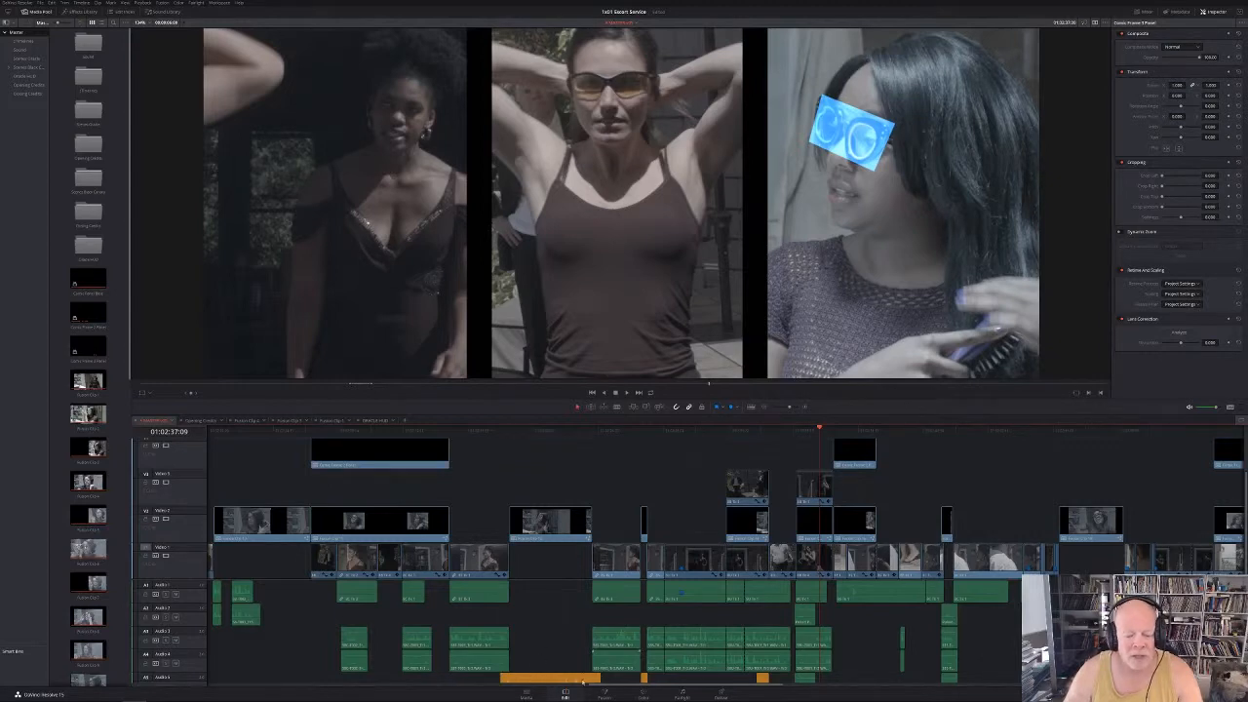
Open the ORACLE HUD timeline's composition on the Fusion page and widen the node editor to show the whole graph
click(374, 420)
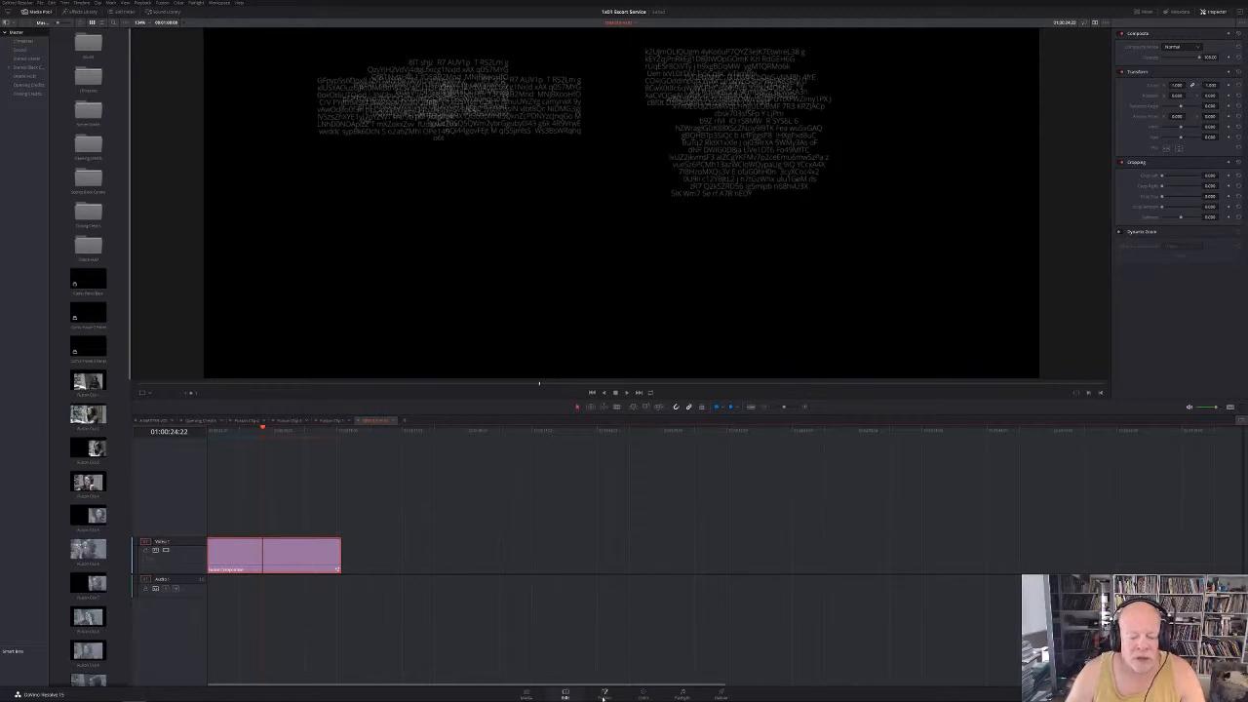
click(603, 695)
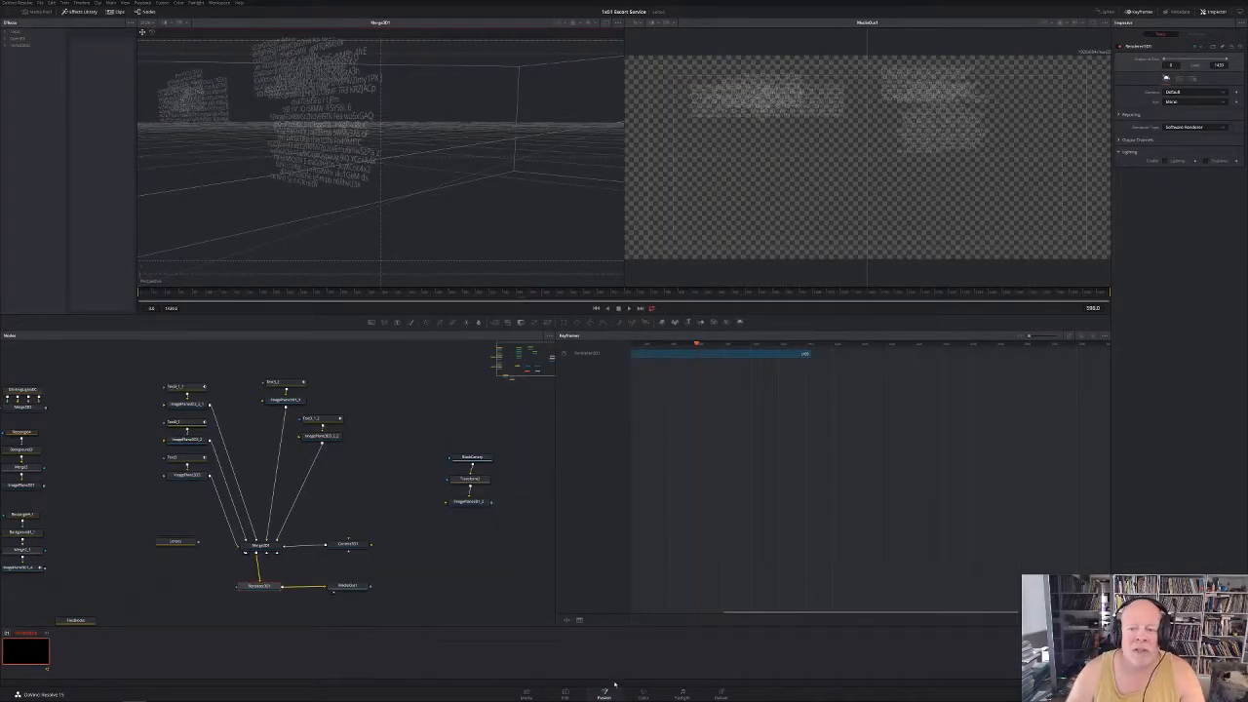
click(510, 376)
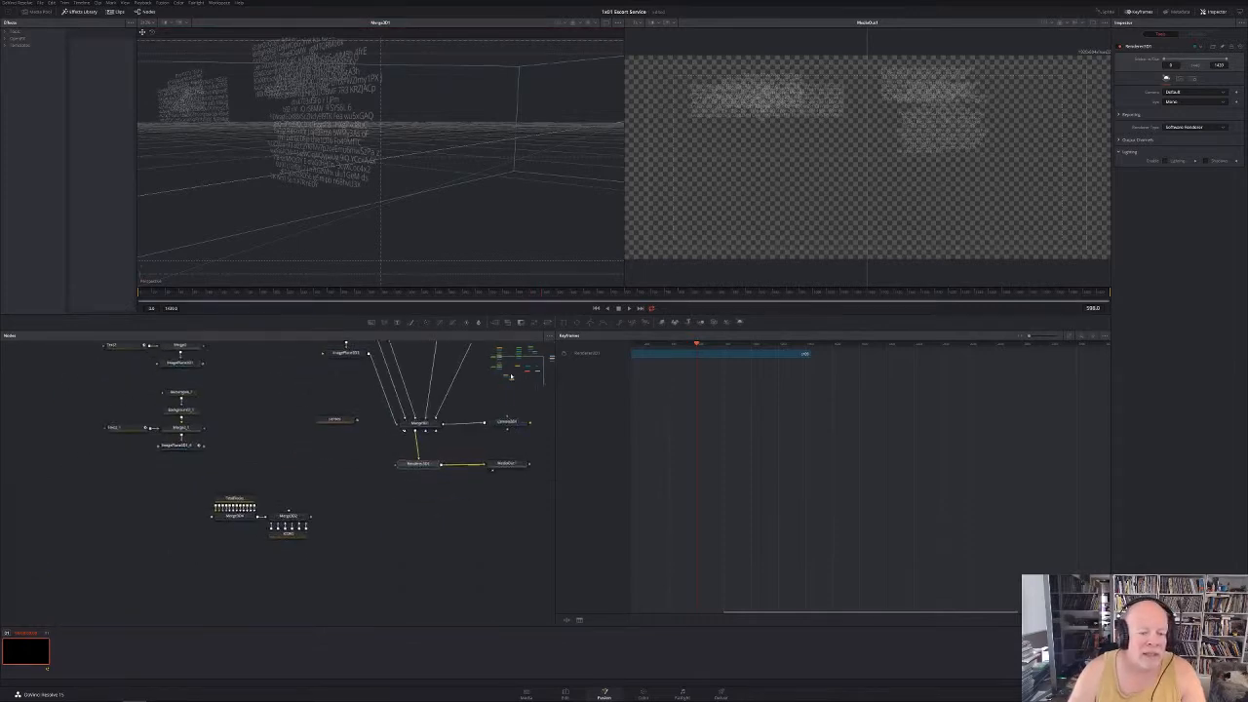
drag(510, 377, 743, 399)
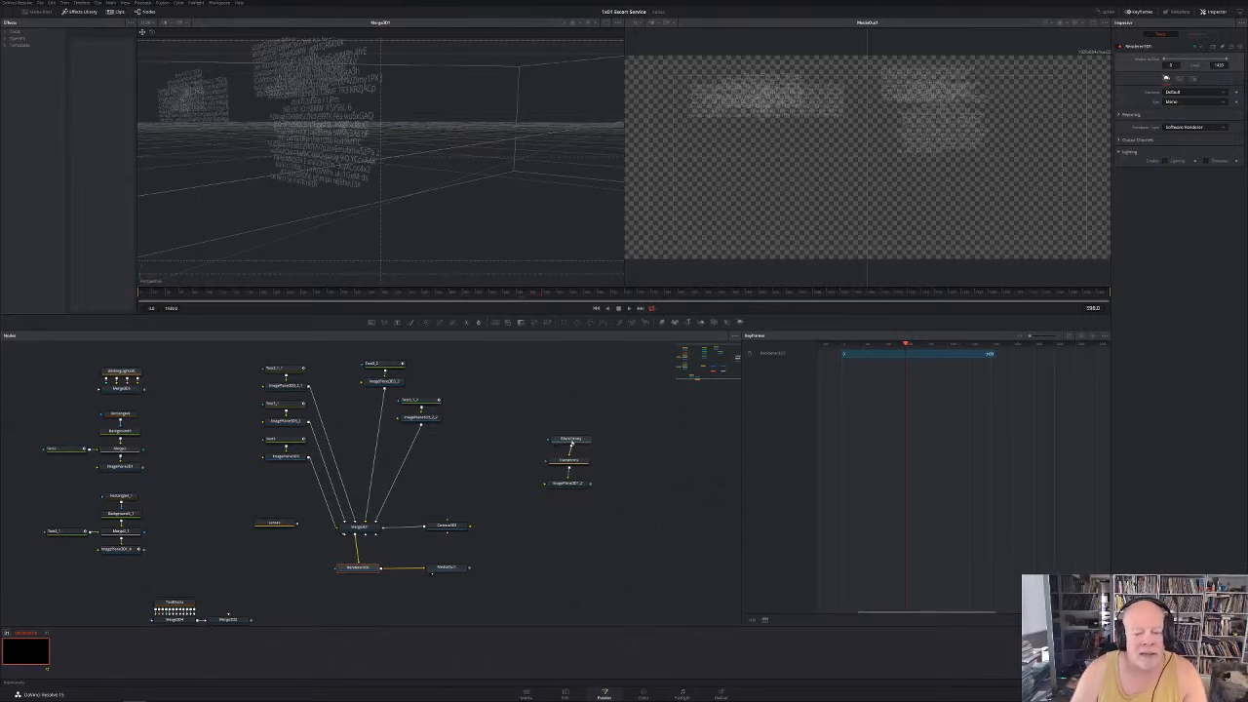
Preview the bird image chain node by node: the BlackCanary image, its Transform, and its image plane
drag(572, 441, 459, 156)
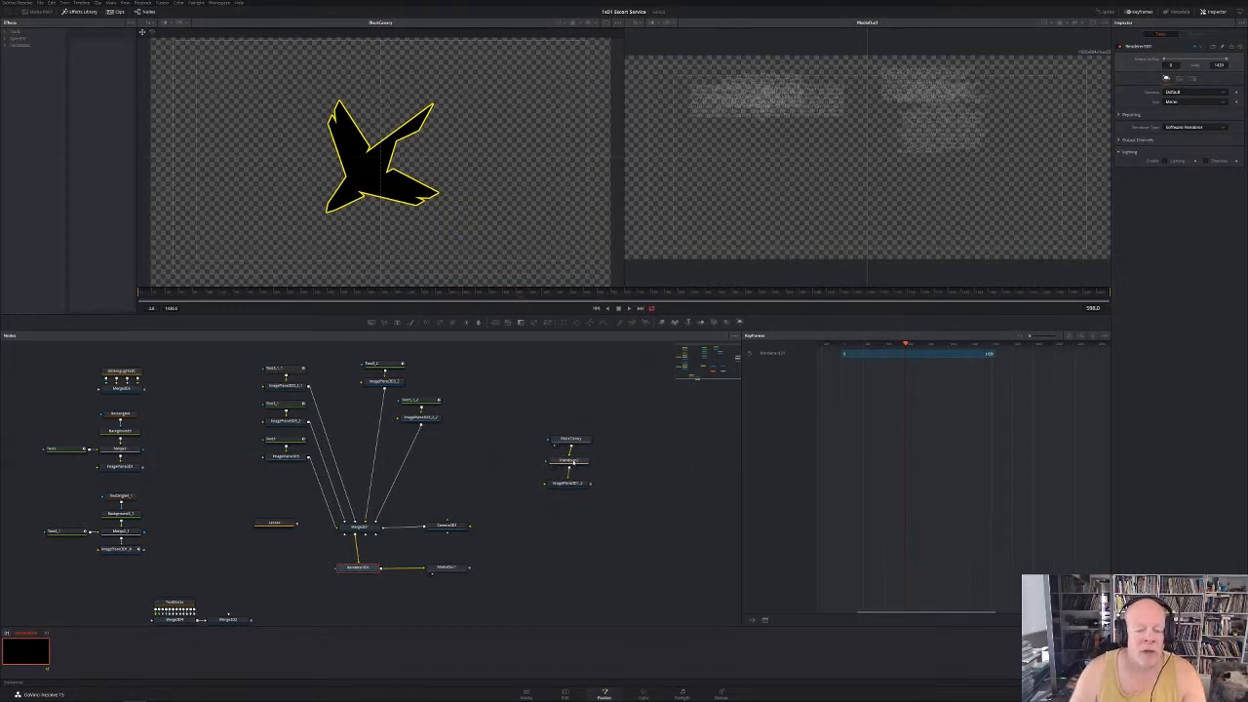
drag(574, 462, 499, 167)
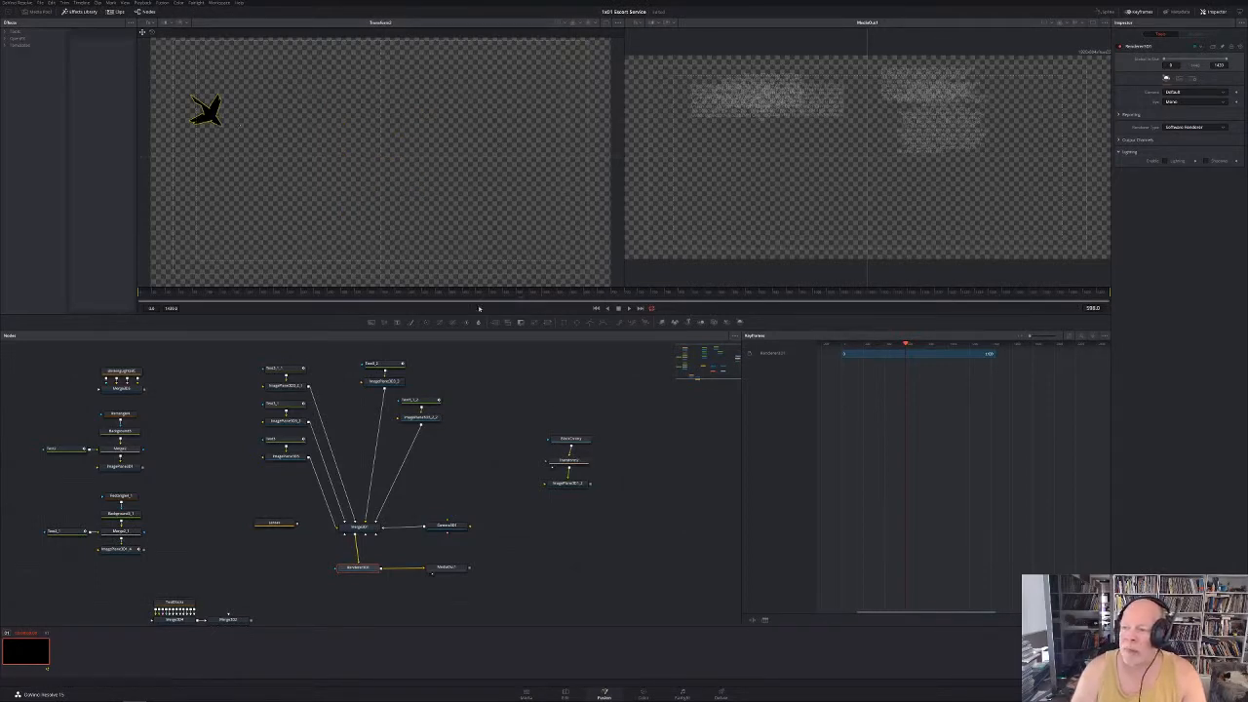
drag(568, 482, 479, 149)
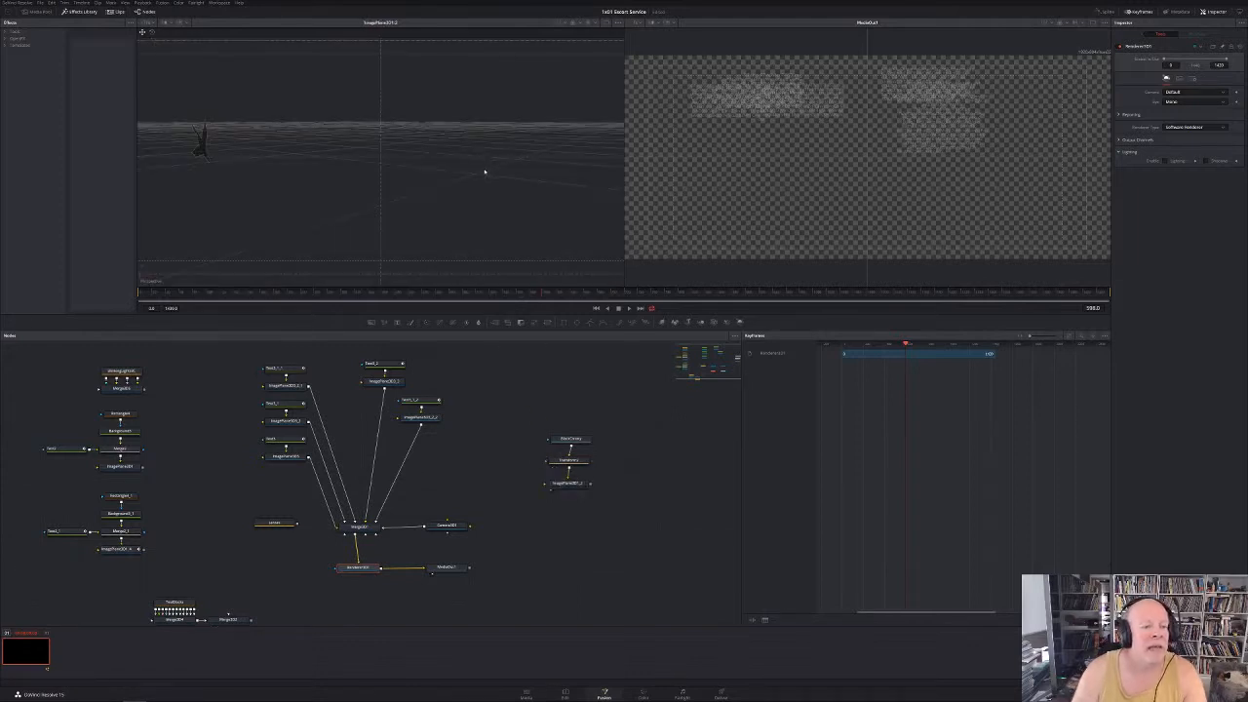
Straighten the BlackCanary node chain and move the unconnected node beside Merge3D1 farther away from it
mouse_move(568, 486)
mouse_down()
mouse_move(580, 490)
mouse_move(577, 464)
mouse_move(580, 484)
mouse_up()
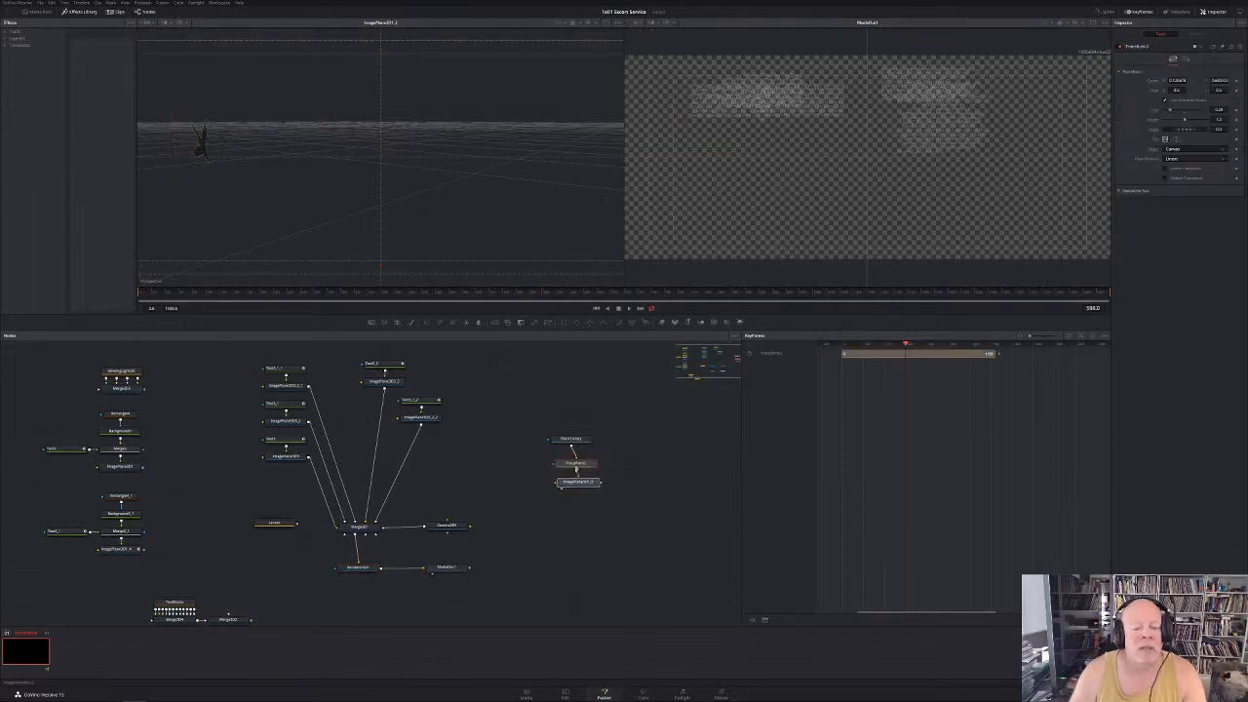
drag(572, 440, 578, 441)
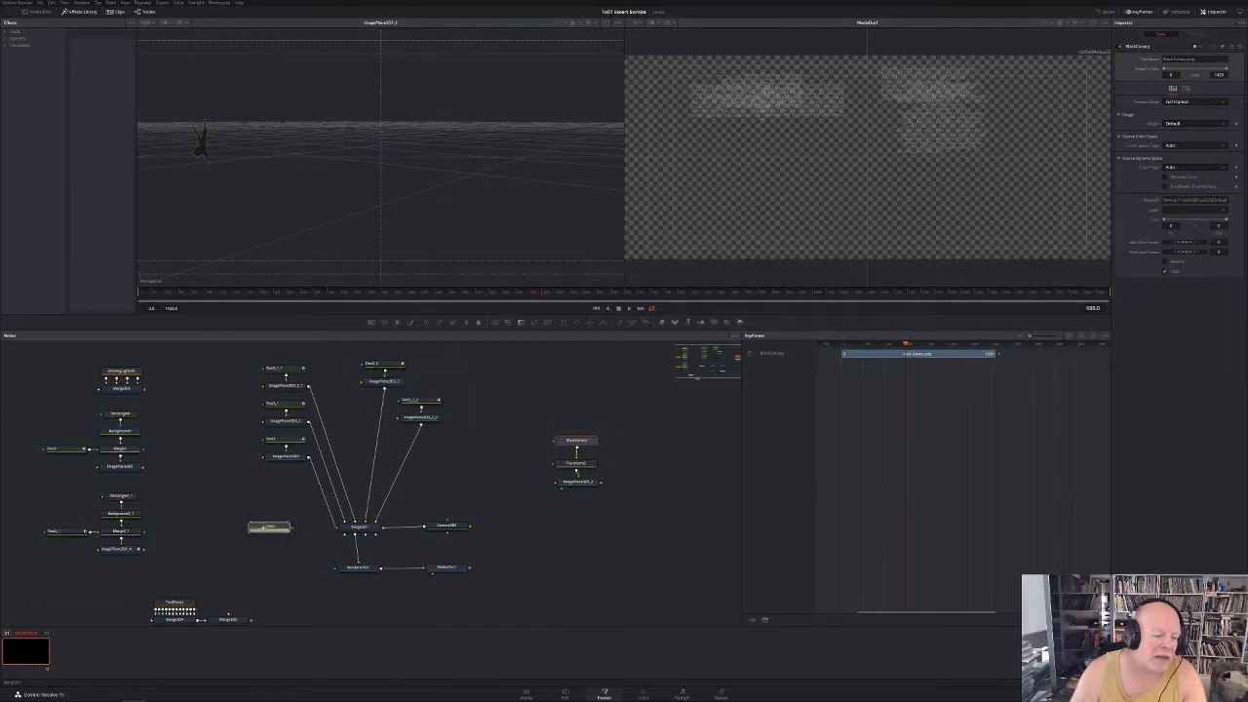
drag(263, 528, 193, 530)
drag(158, 580, 240, 582)
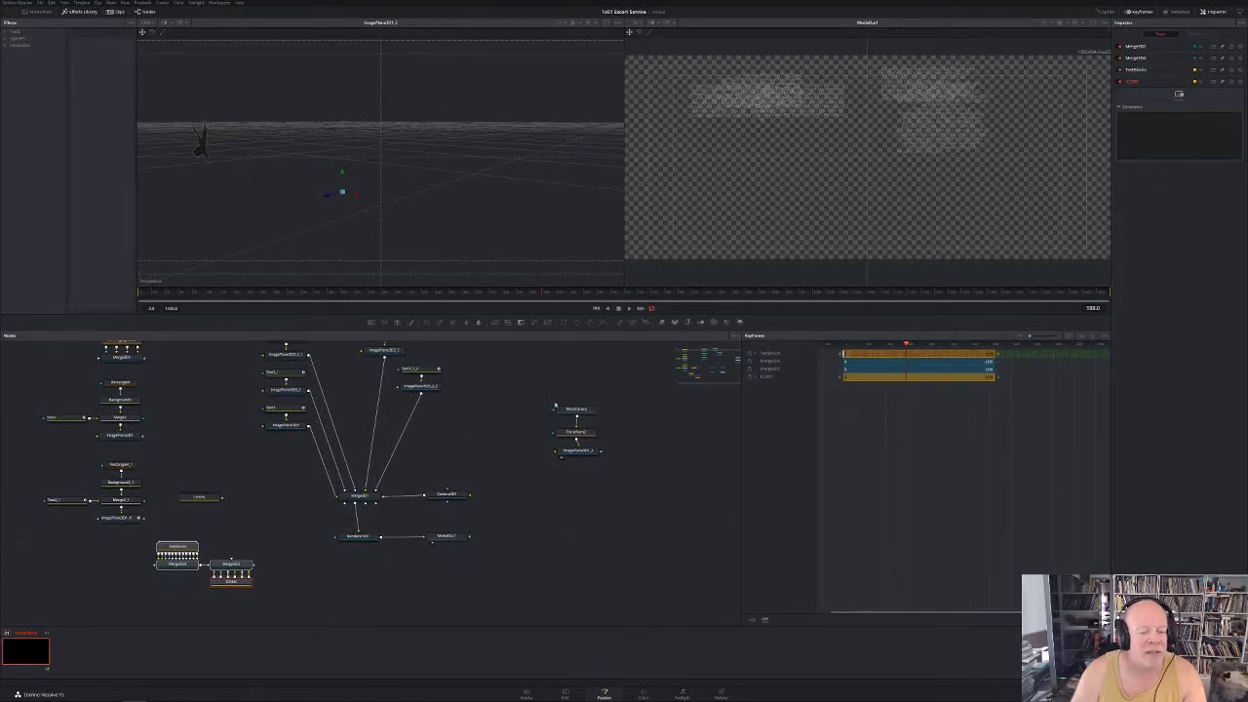
Move MediaOut1 farther from Renderer3D1 and realign the image plane beneath the BlackCanary chain's Transform node
drag(719, 371, 718, 369)
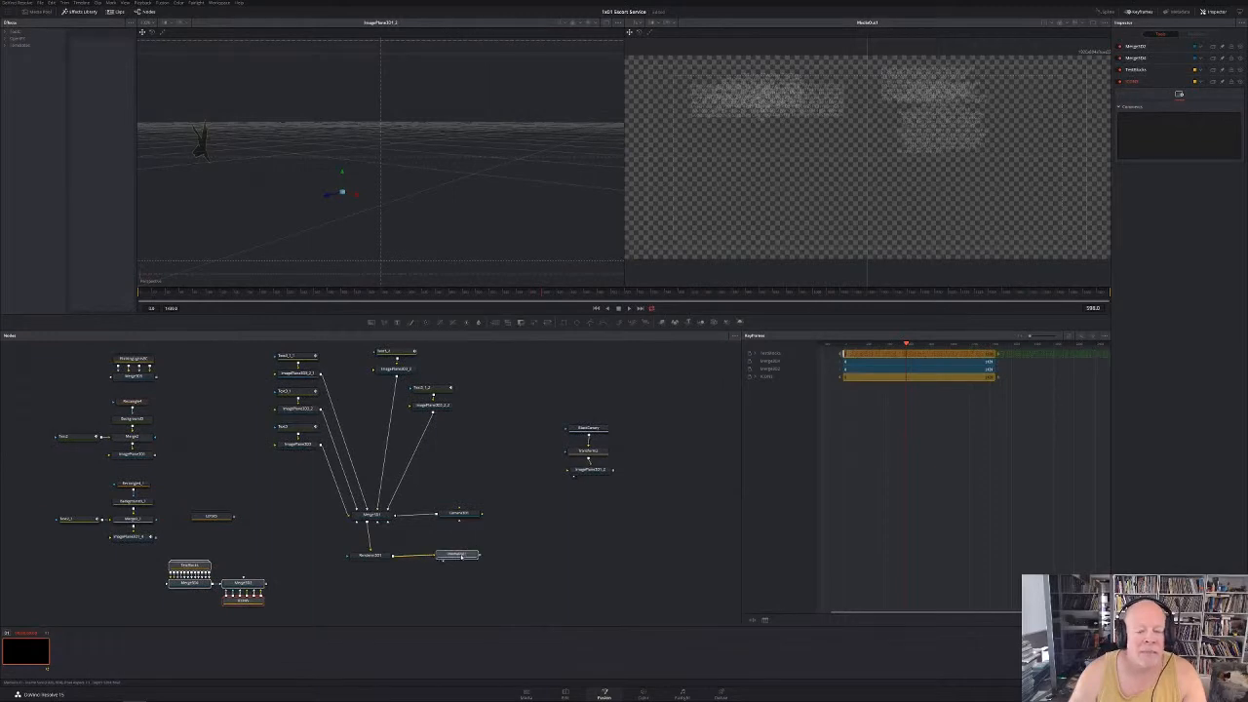
click(464, 559)
drag(466, 556, 662, 552)
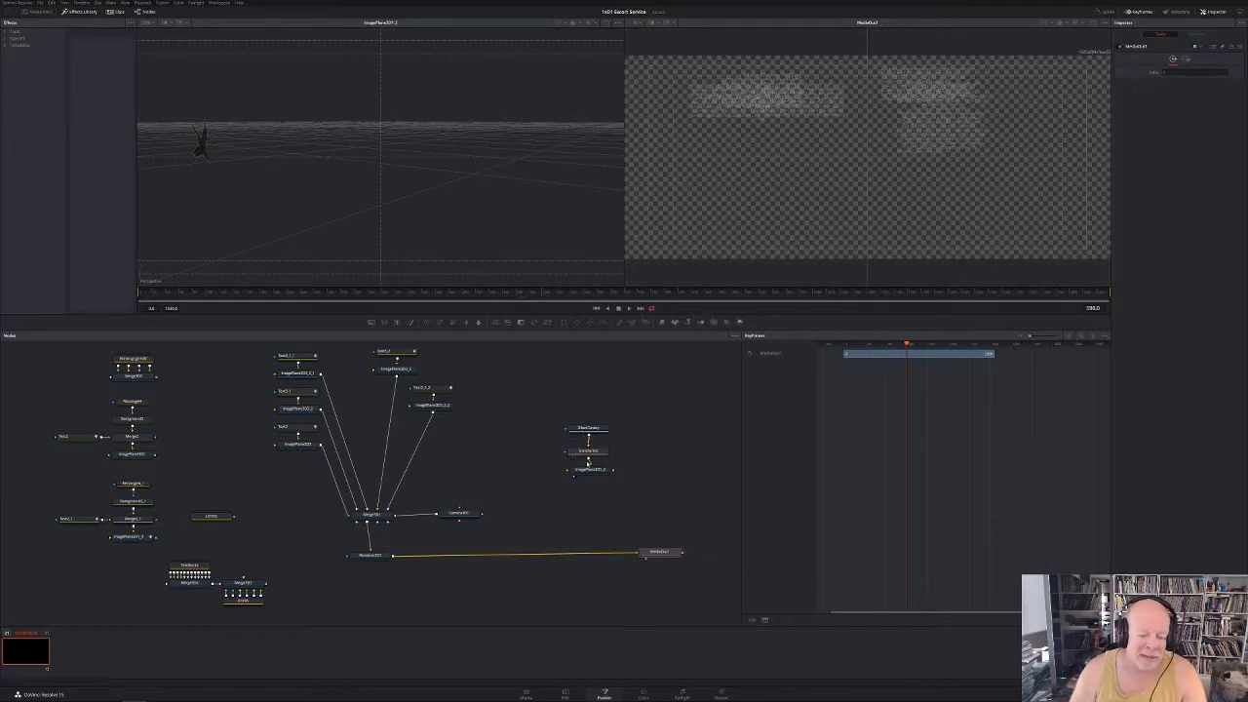
drag(591, 470, 586, 477)
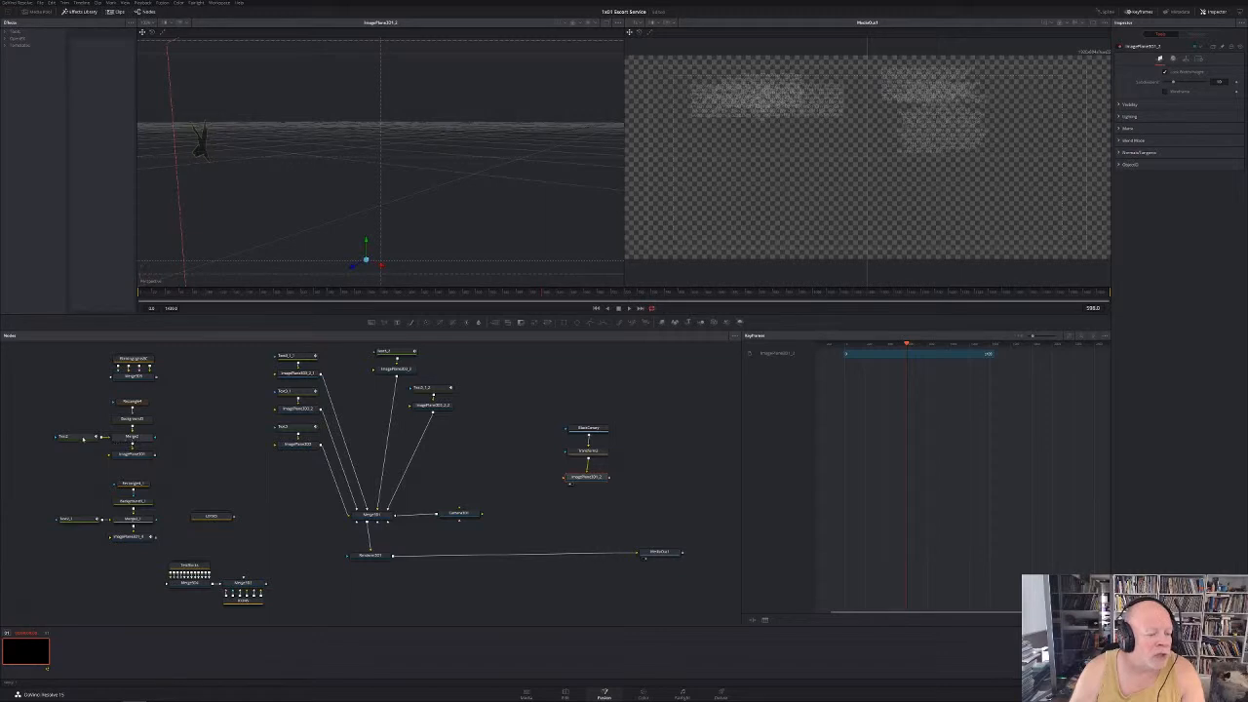
Examine the upper text-box chain by previewing its text, background and rectangle mask nodes in the viewer
drag(83, 438, 165, 210)
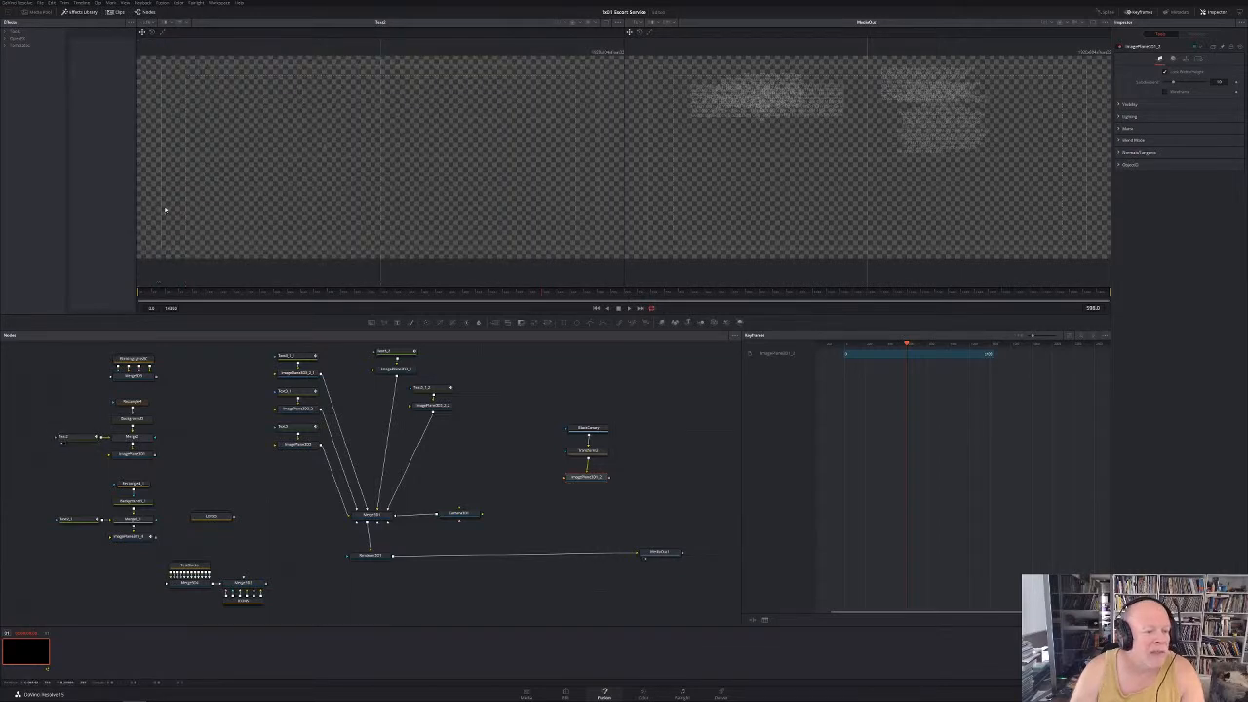
click(141, 419)
drag(141, 419, 240, 162)
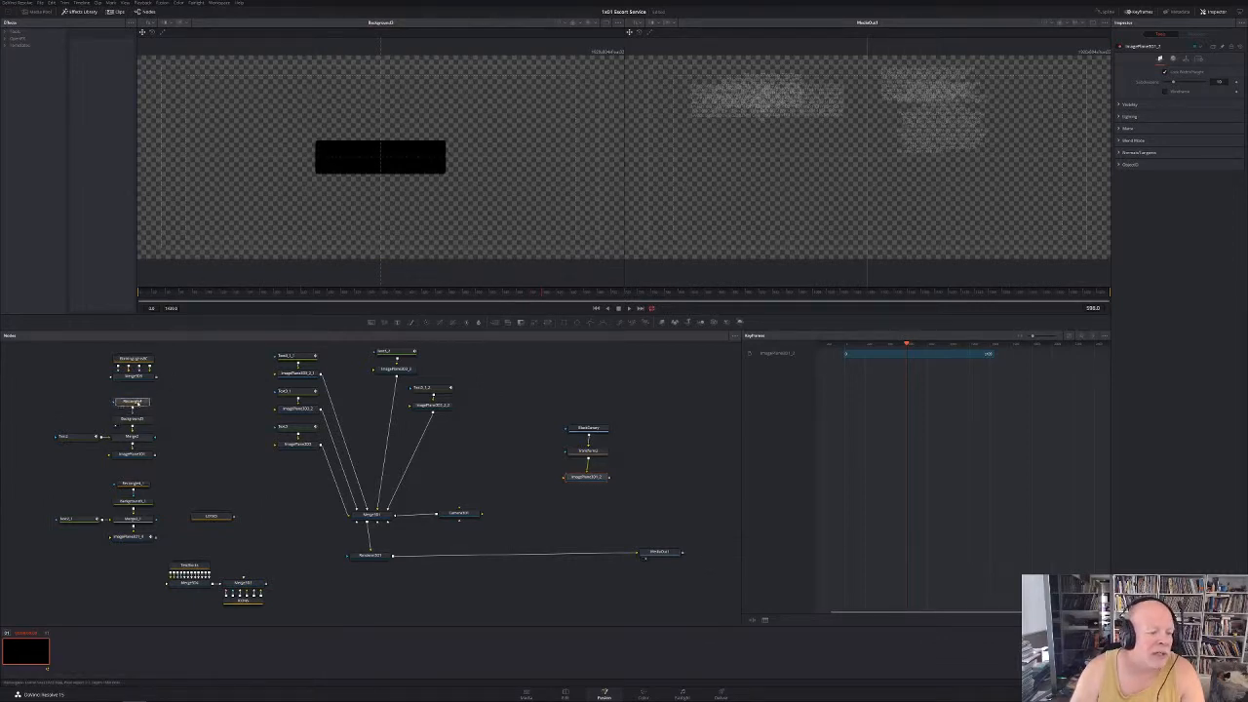
click(134, 400)
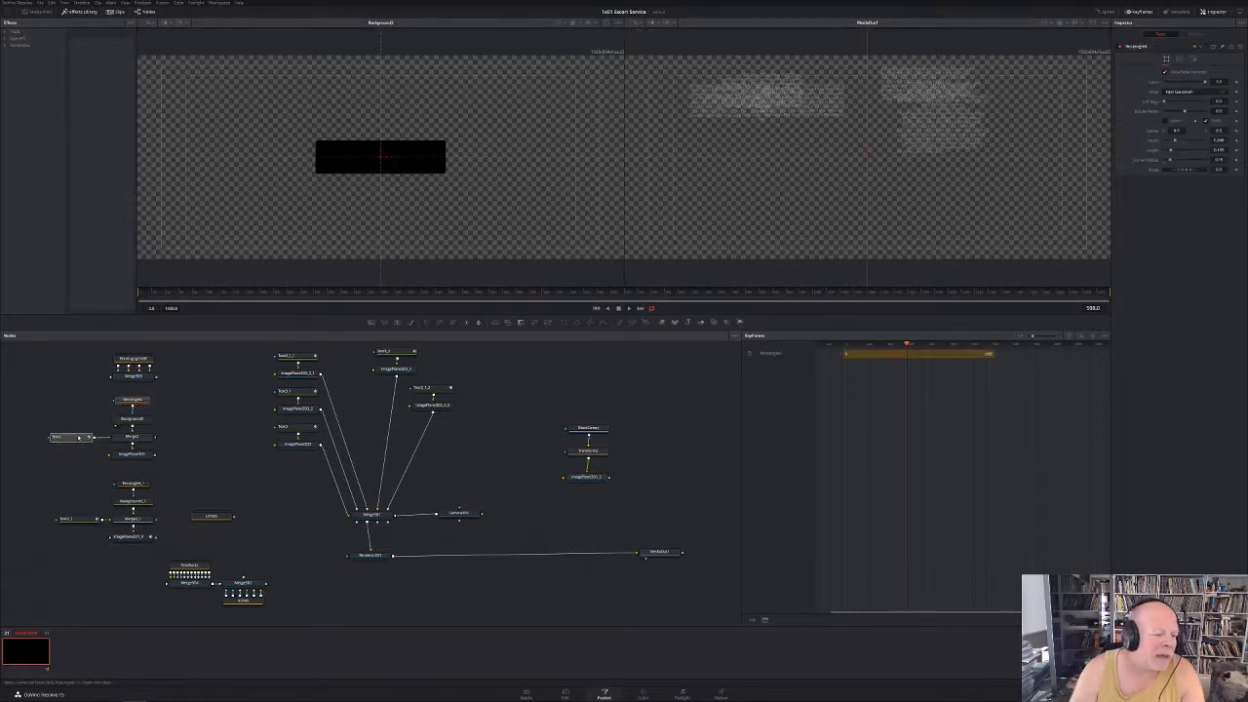
click(132, 454)
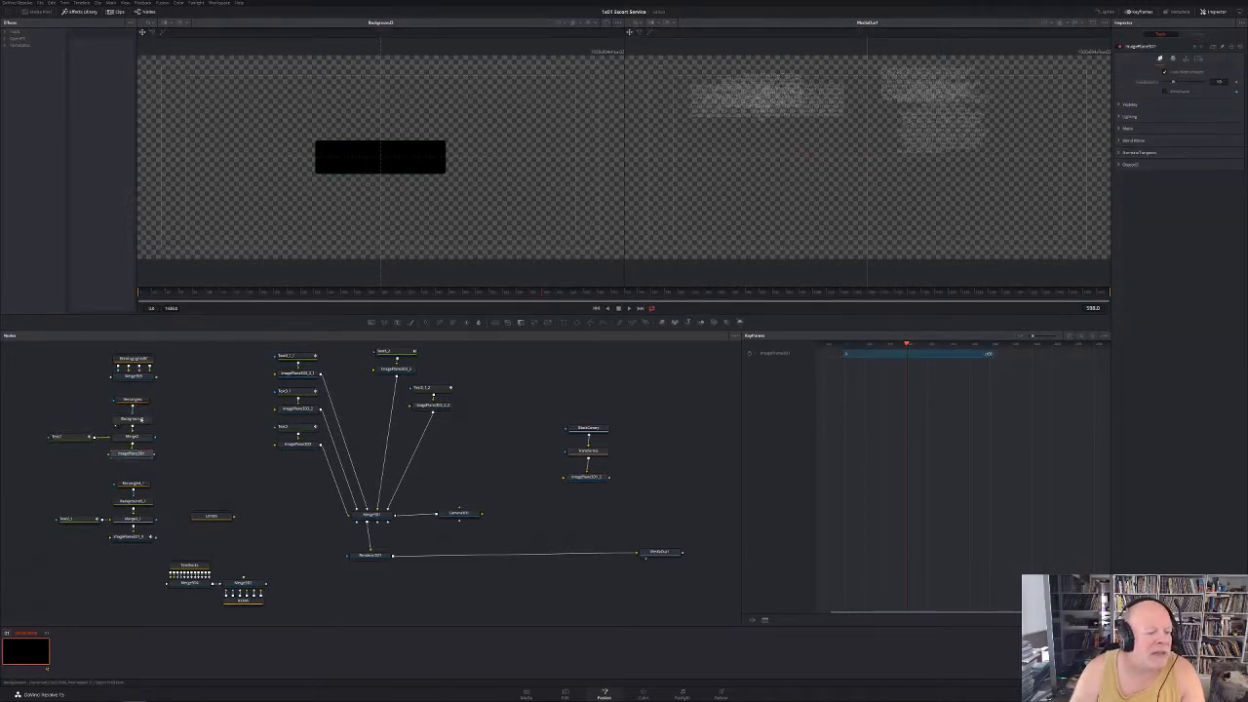
drag(135, 419, 185, 290)
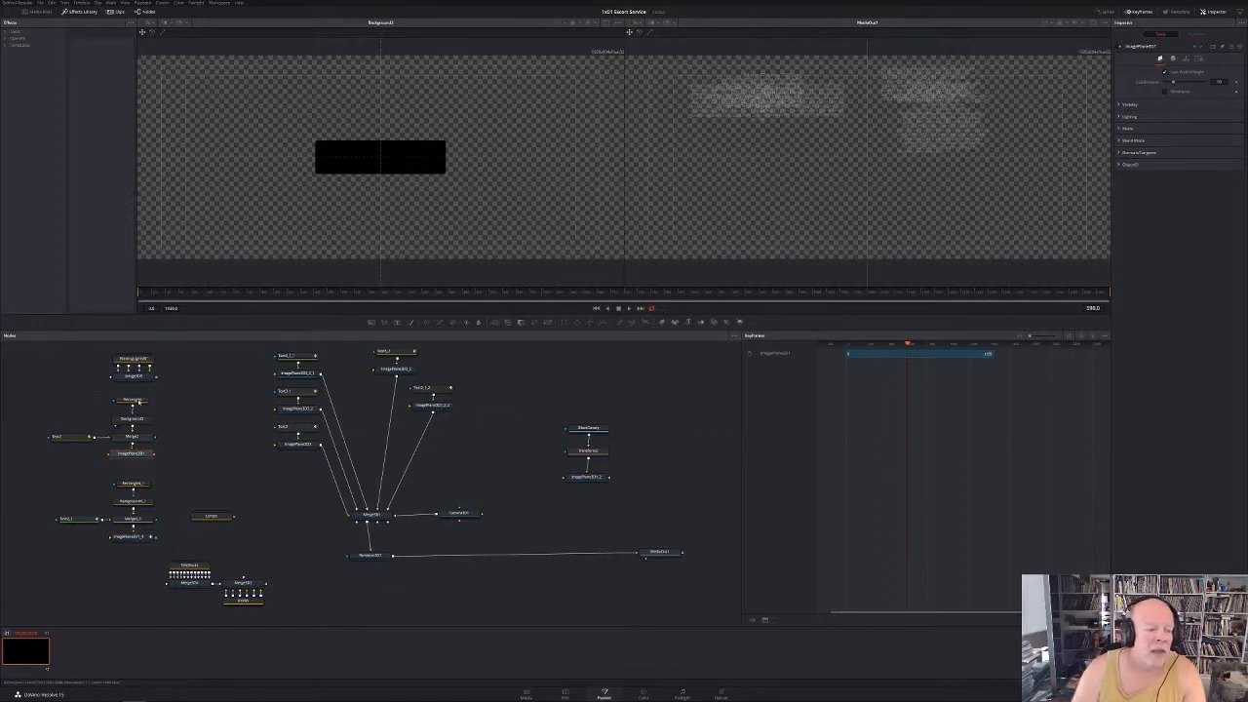
drag(132, 399, 286, 163)
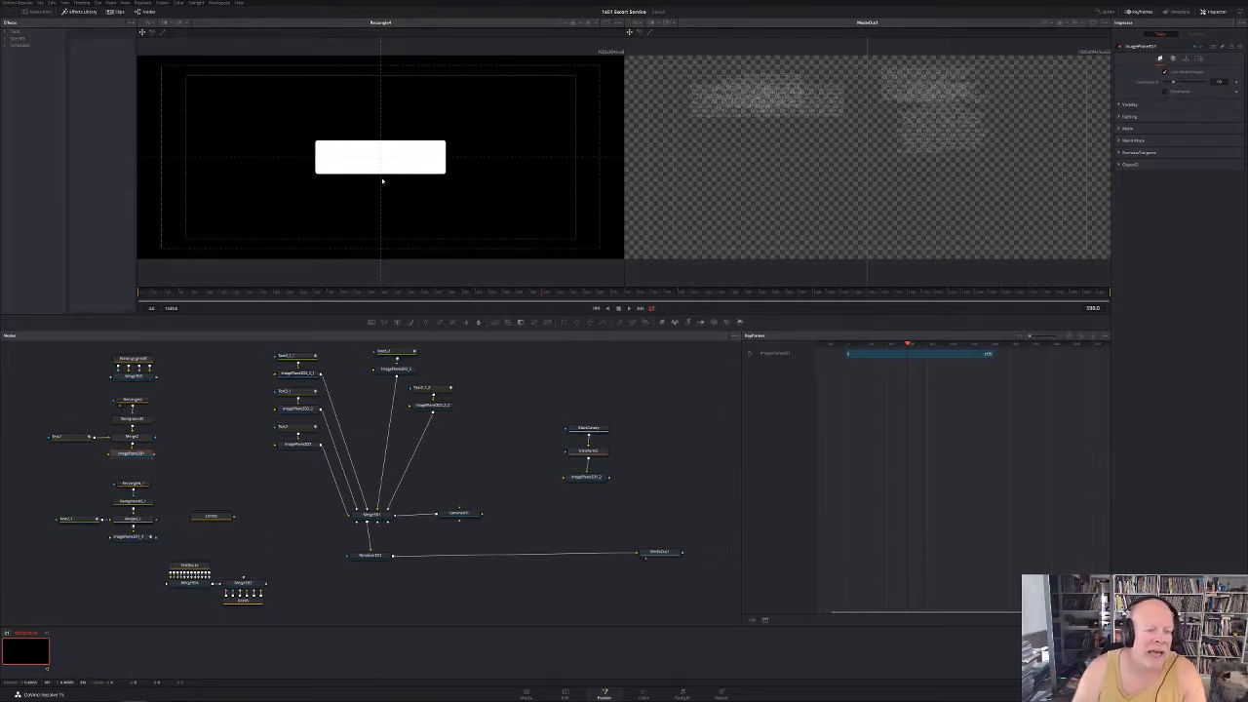
drag(142, 419, 341, 161)
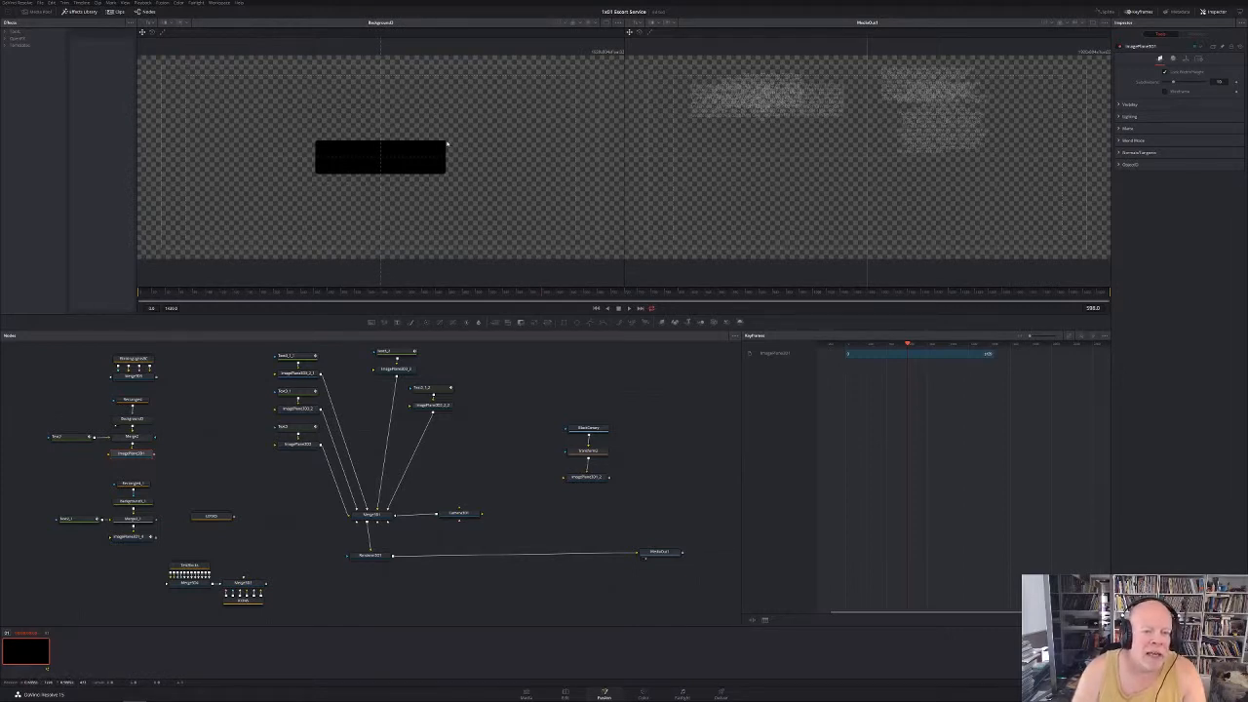
Inspect the text box's rectangle and Text2 settings, preview the Merge combining text and background, and check the image plane's settings
click(136, 401)
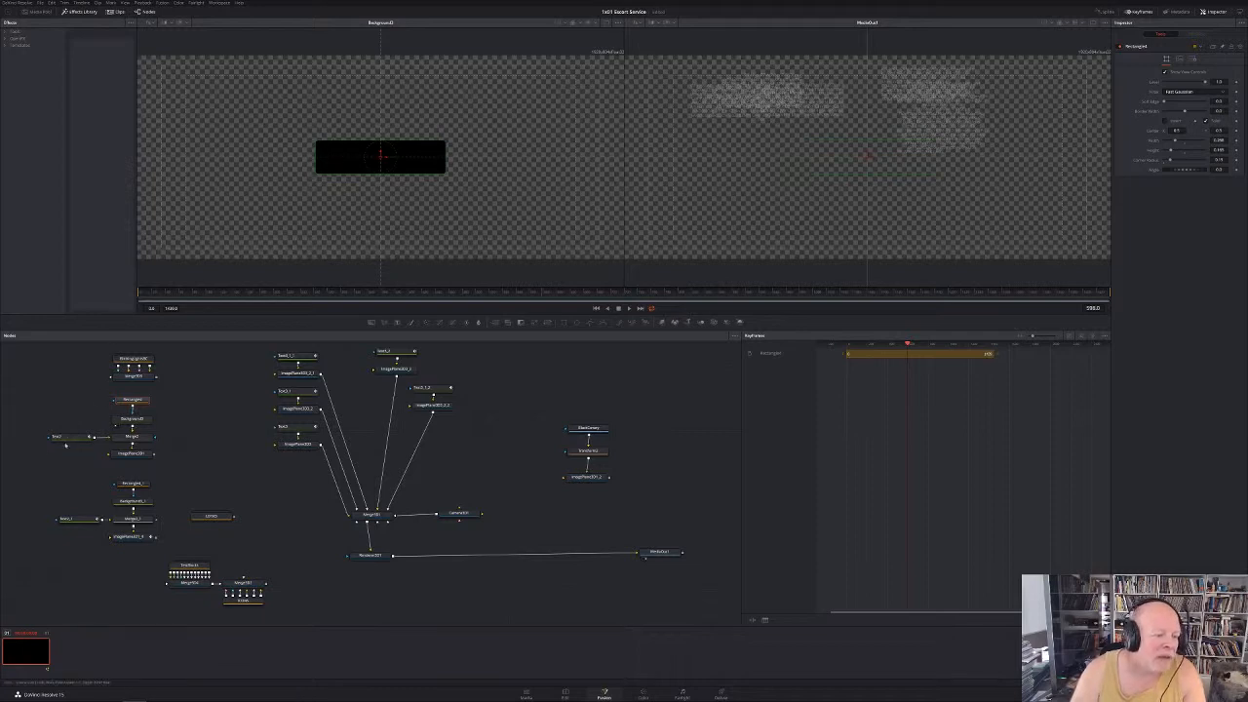
click(64, 436)
key(1)
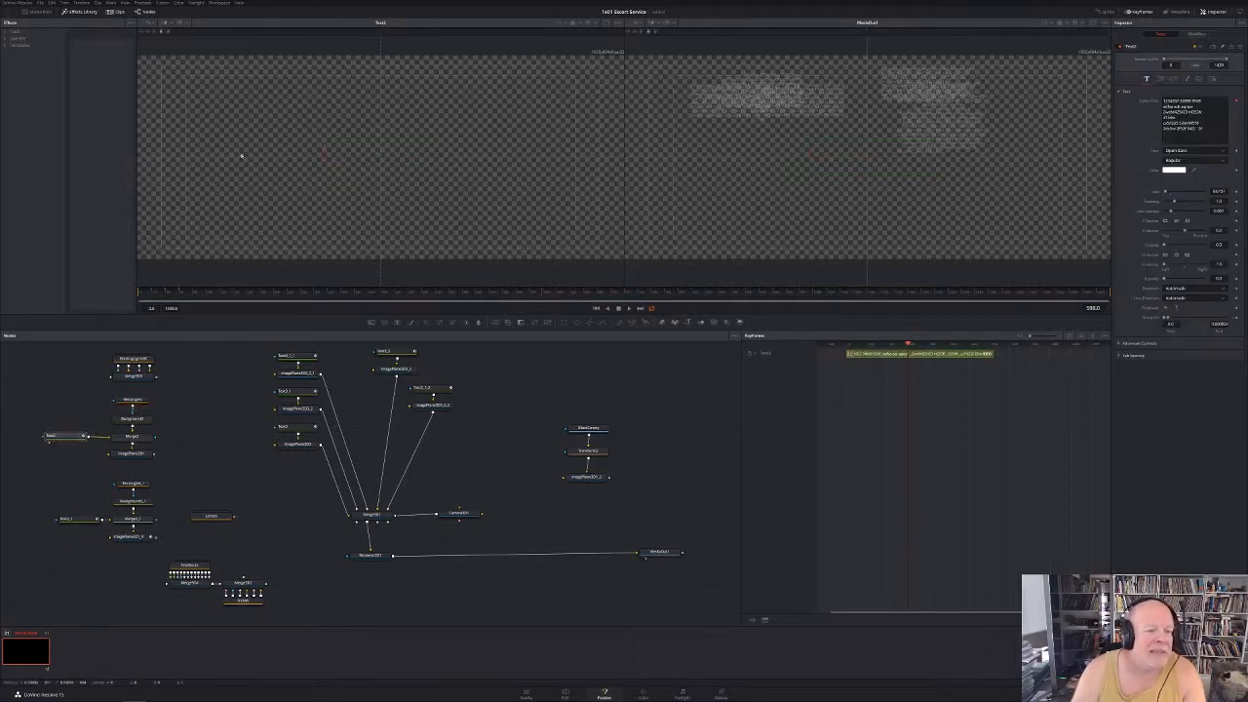
drag(131, 438, 368, 128)
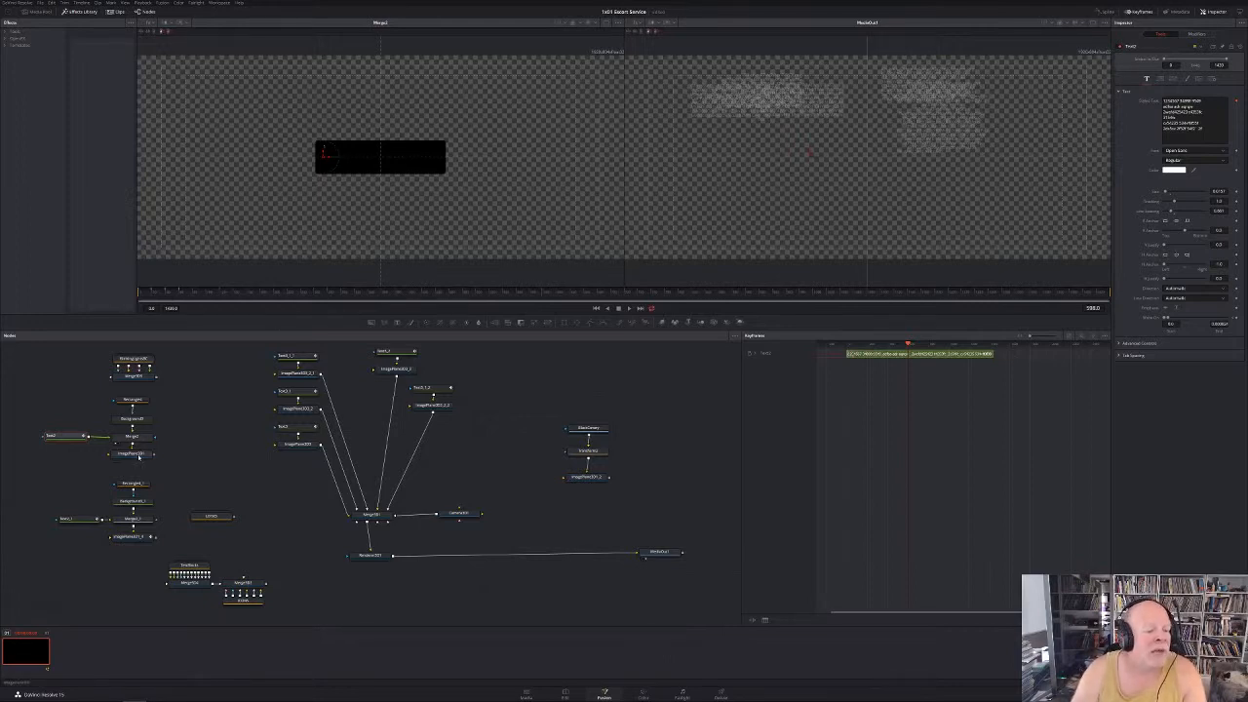
click(137, 457)
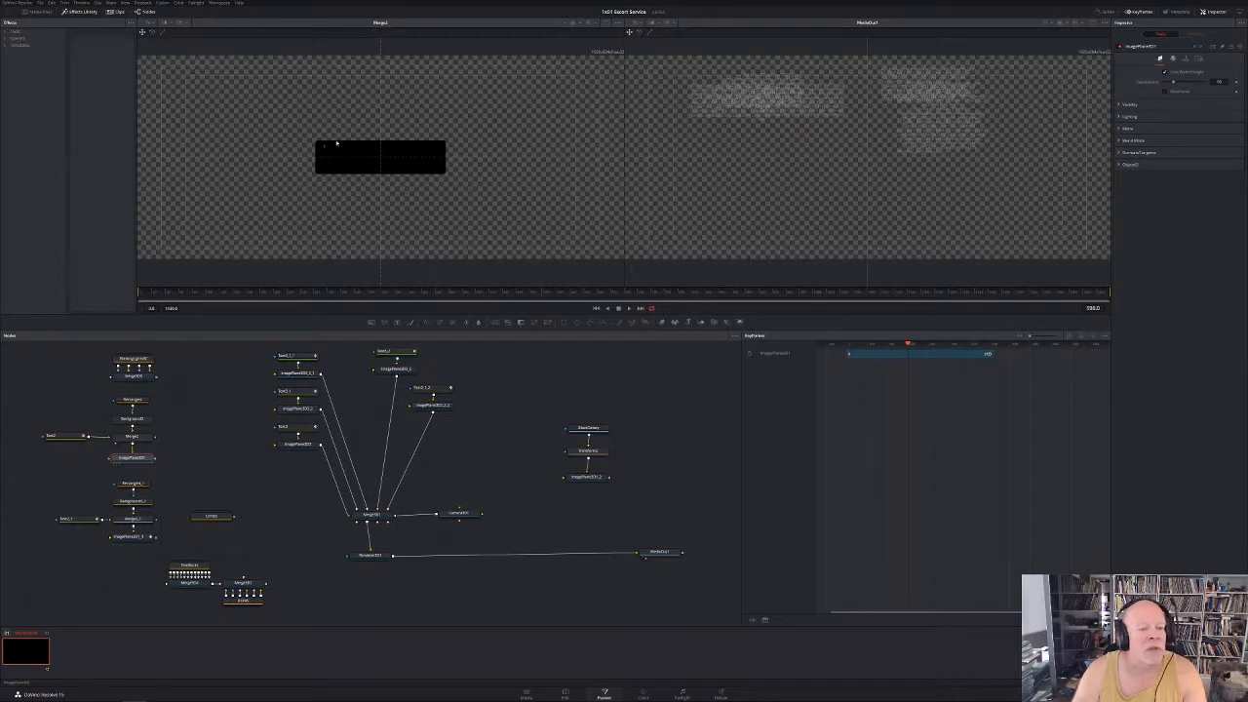
Preview the upper text box's image plane in 3D and its Merge node at an earlier frame of the composition
key(1)
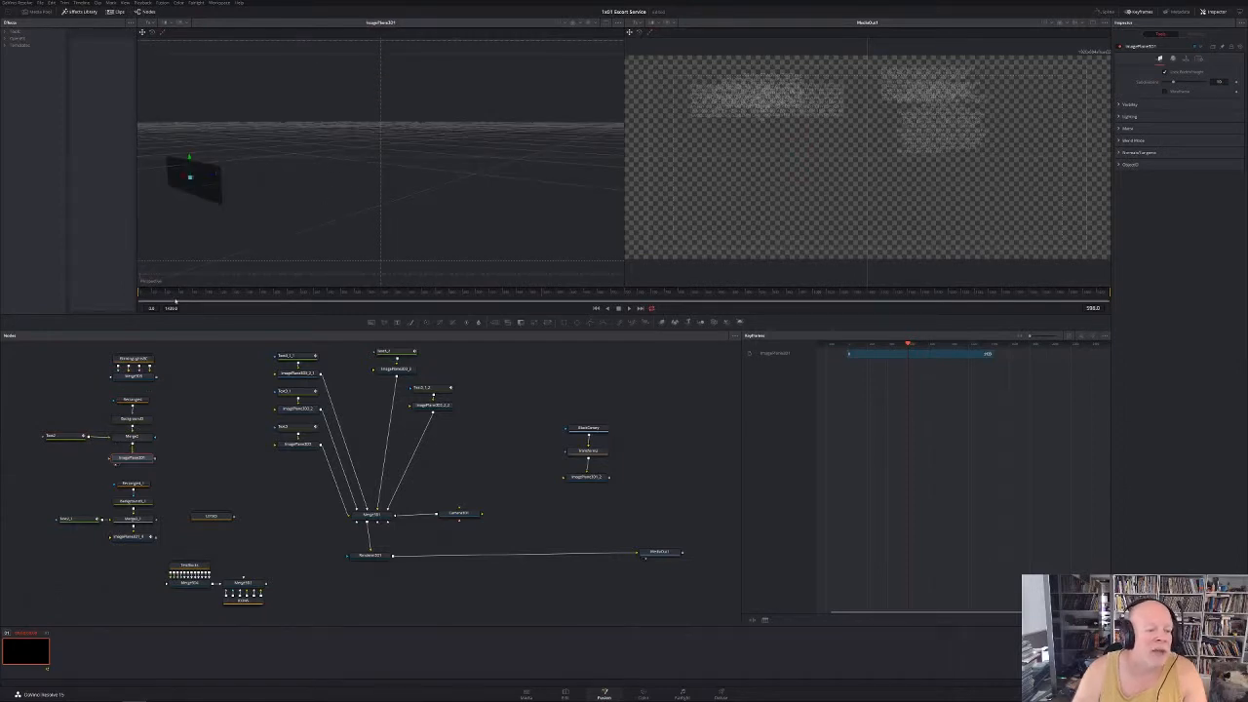
click(176, 297)
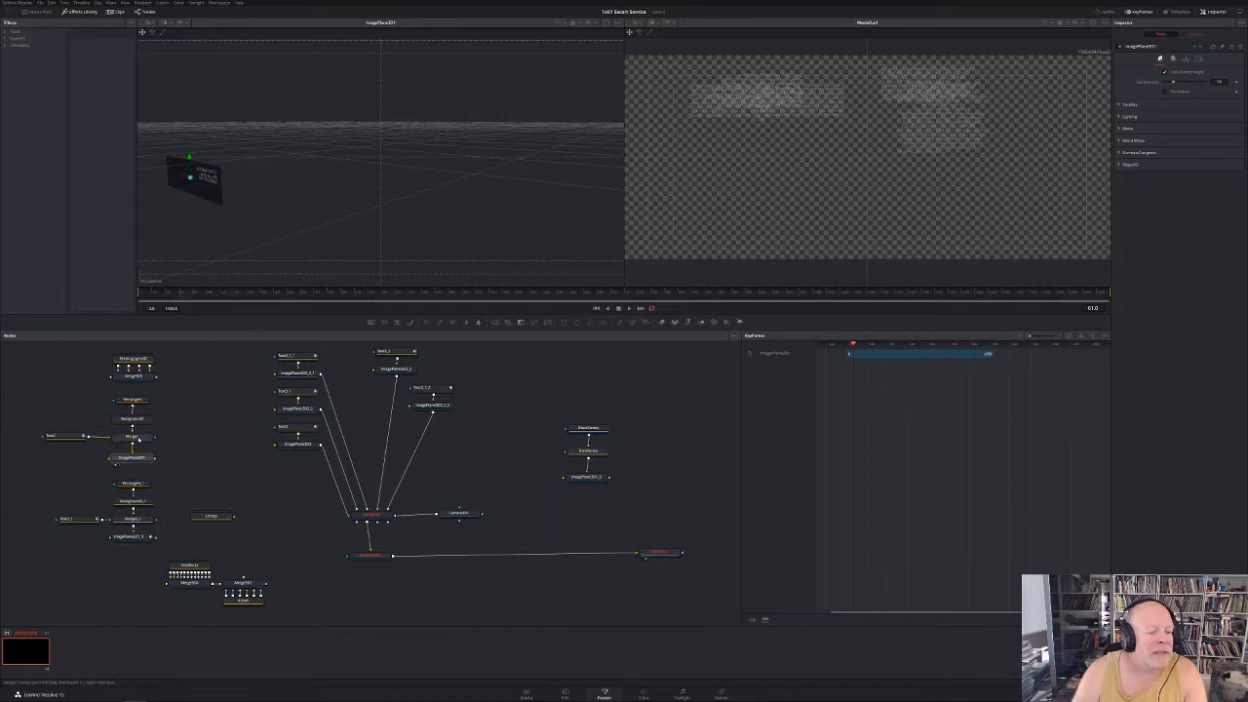
click(137, 440)
key(1)
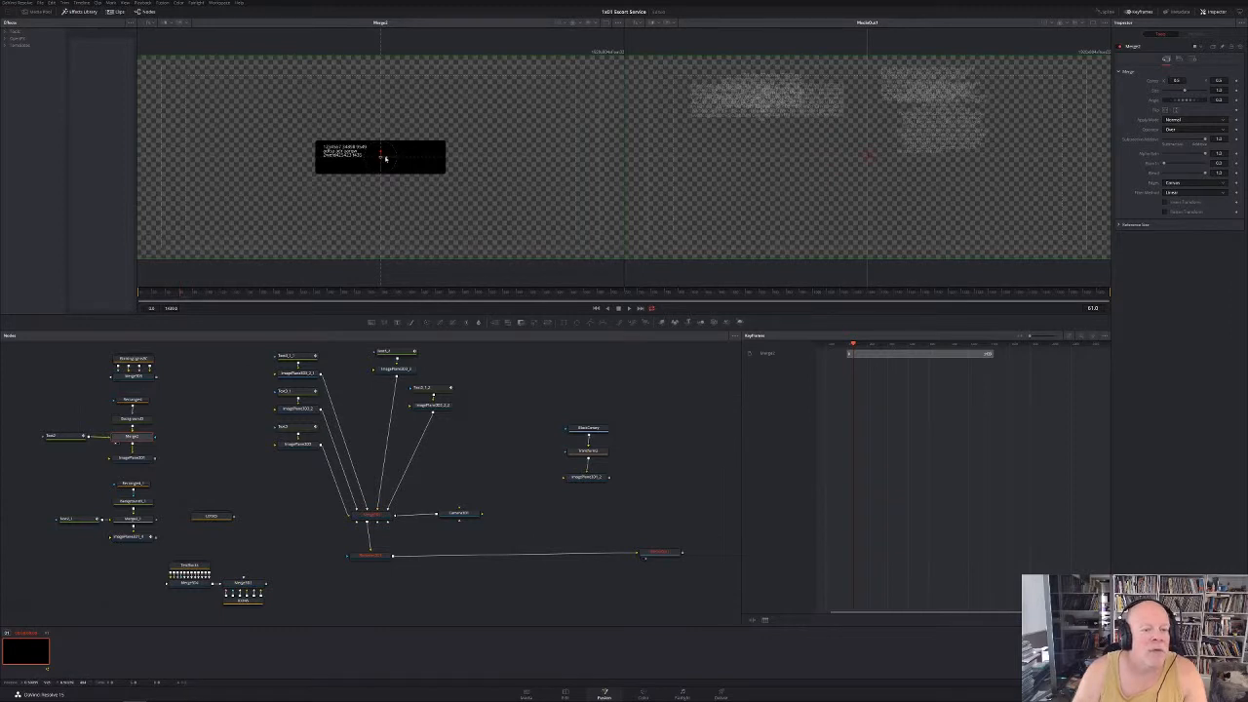
Try offsetting the text from its black background in the Merge node, and undo the move
drag(385, 158, 414, 133)
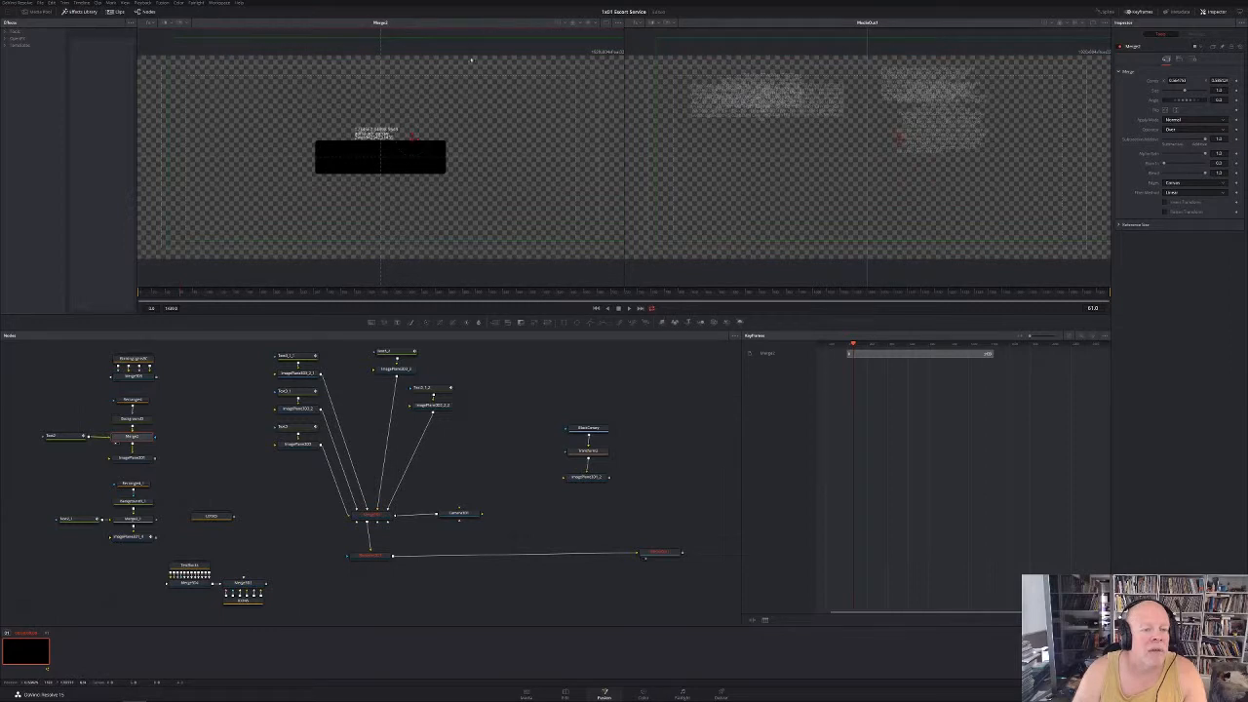
key(ctrl+z)
key(ctrl+z)
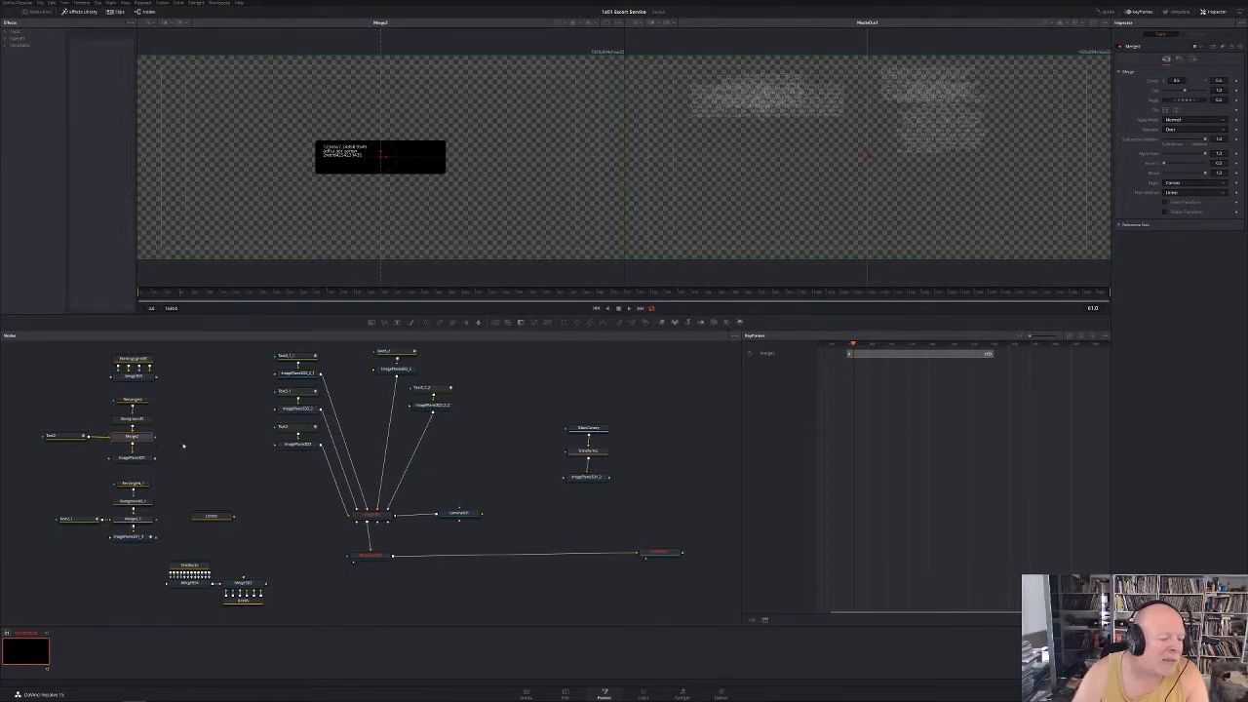
Preview the upper text box's image plane, try raising it along the vertical axis in 3D space, and undo the move
drag(136, 458, 303, 213)
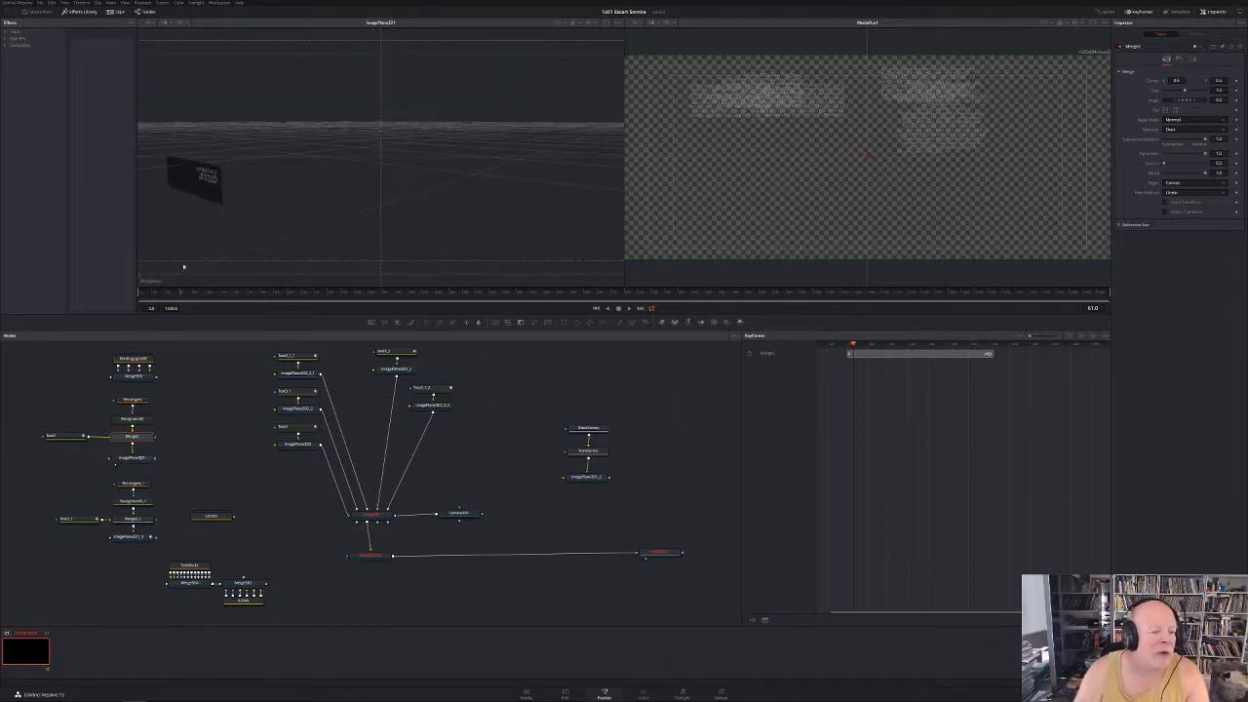
click(184, 182)
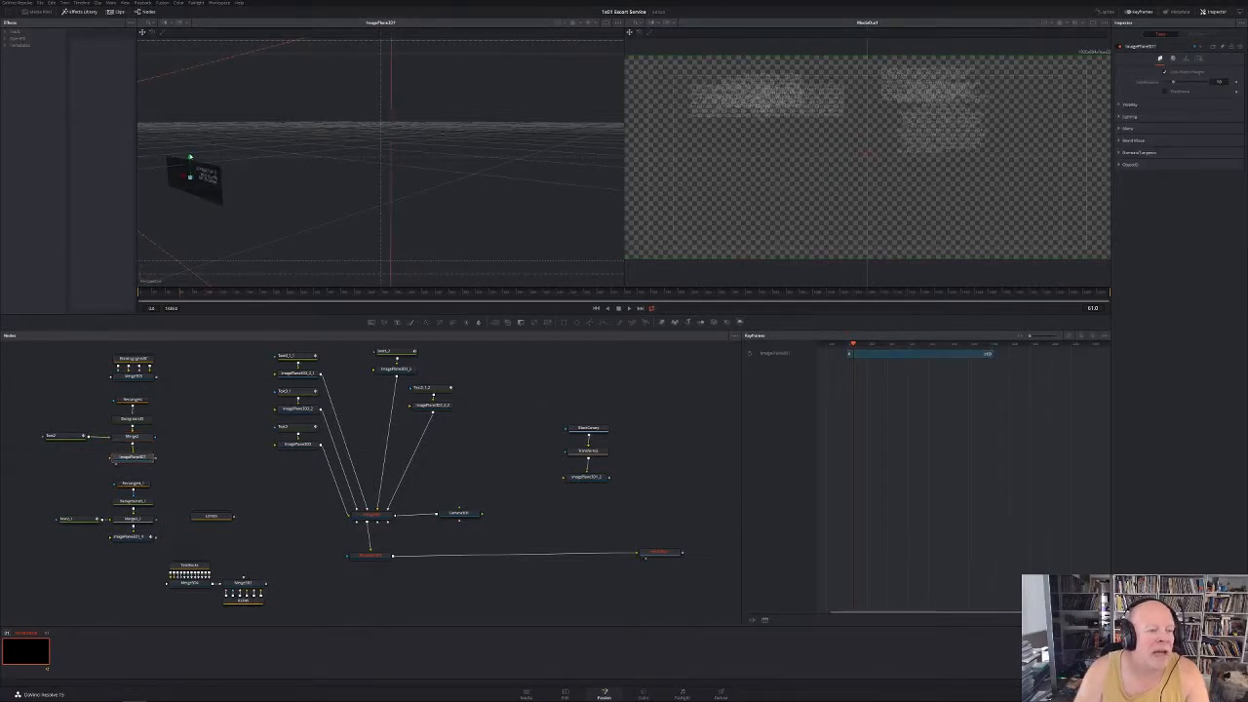
drag(190, 156, 180, 108)
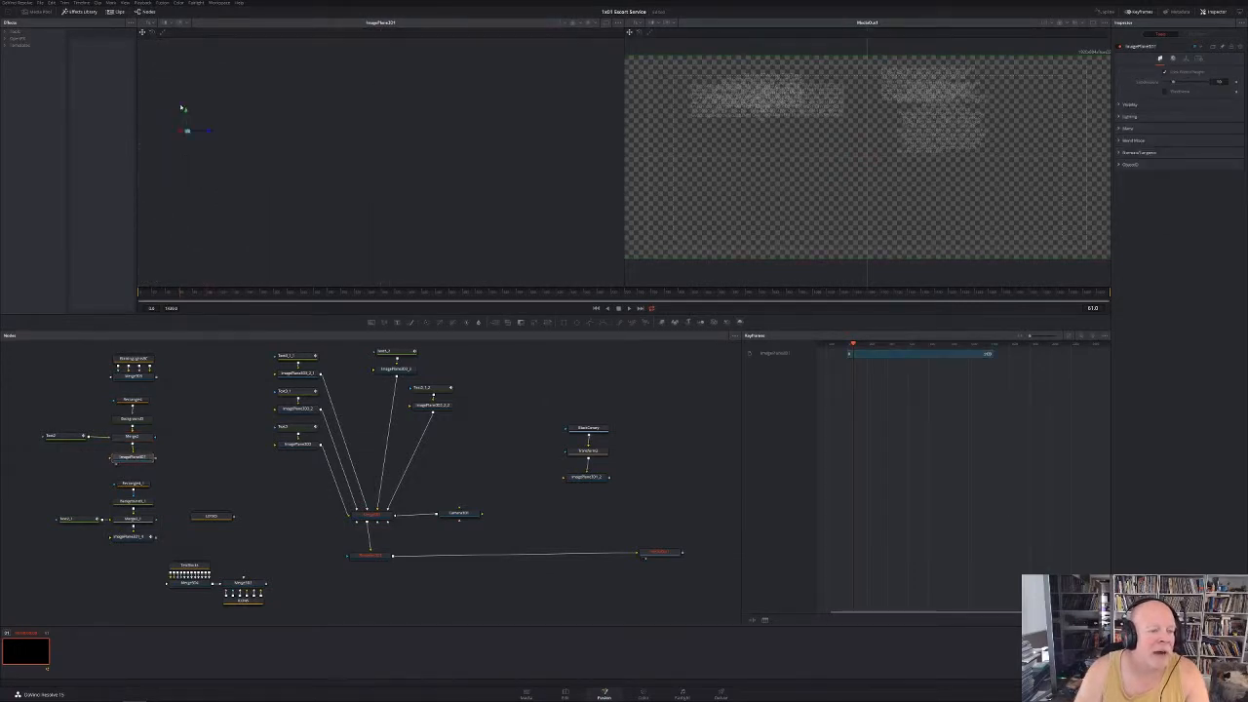
key(ctrl+z)
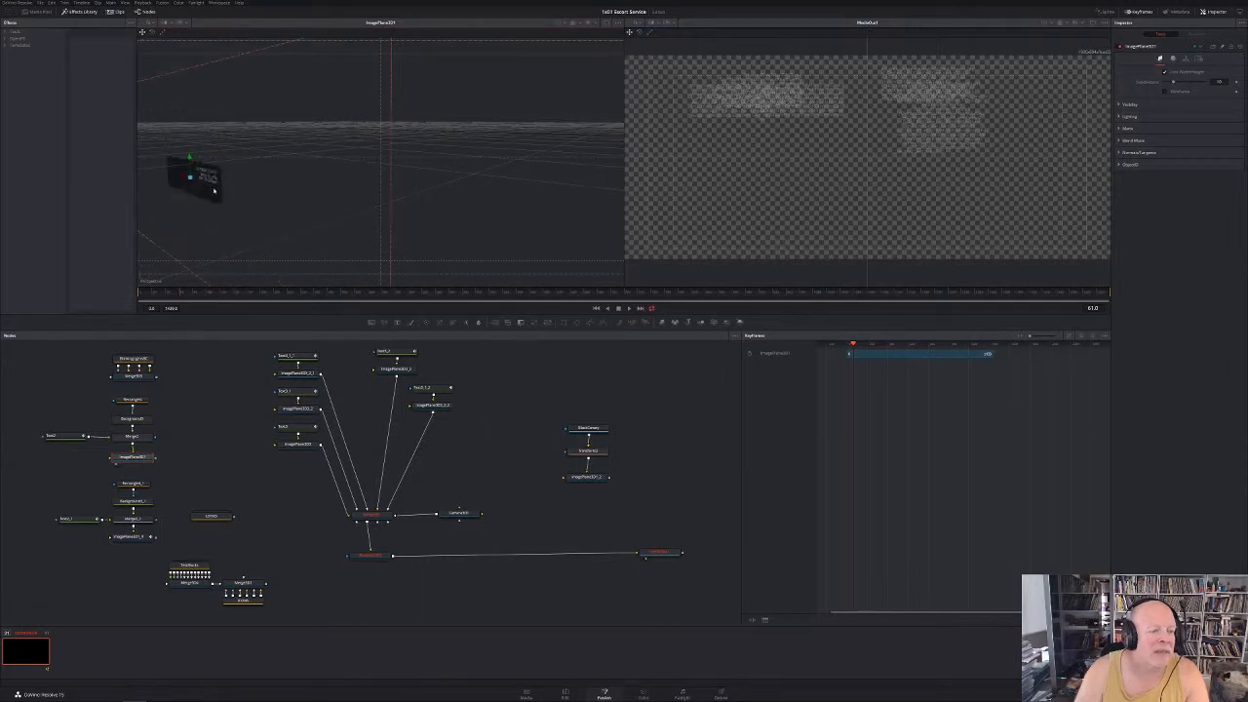
Add a Merge3D node, connect both text-box image planes to it, and preview the combined result
click(131, 536)
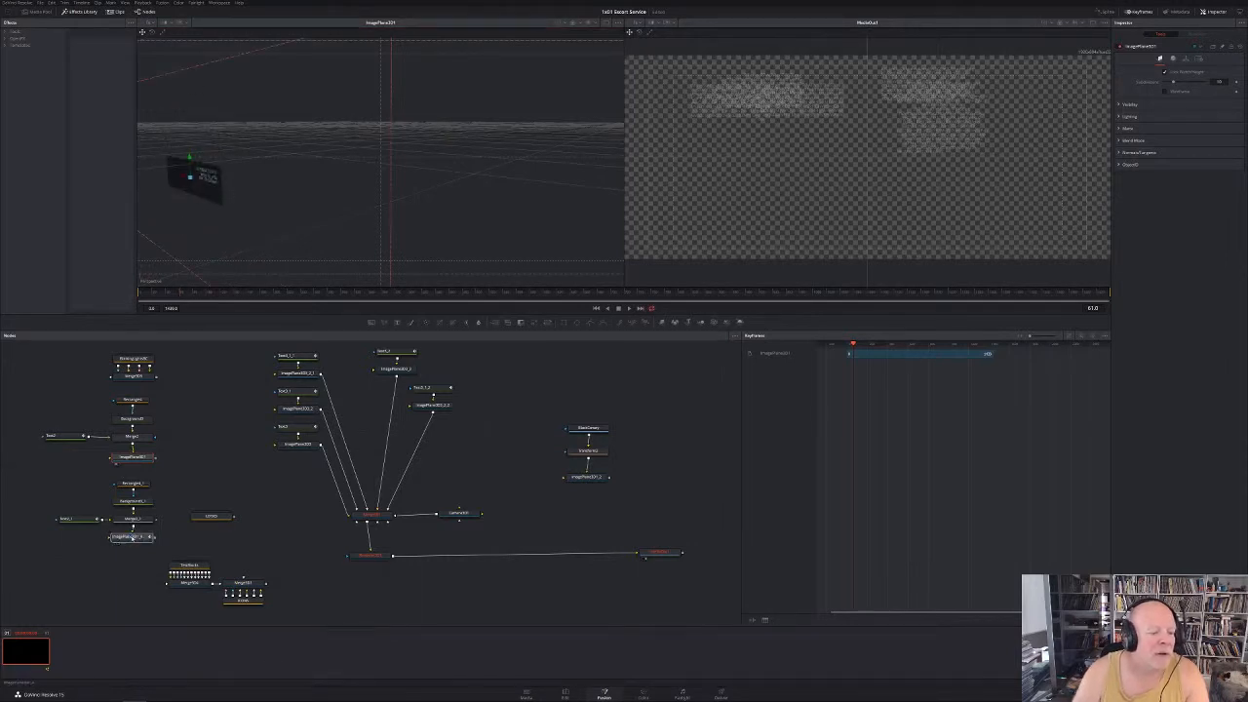
click(133, 537)
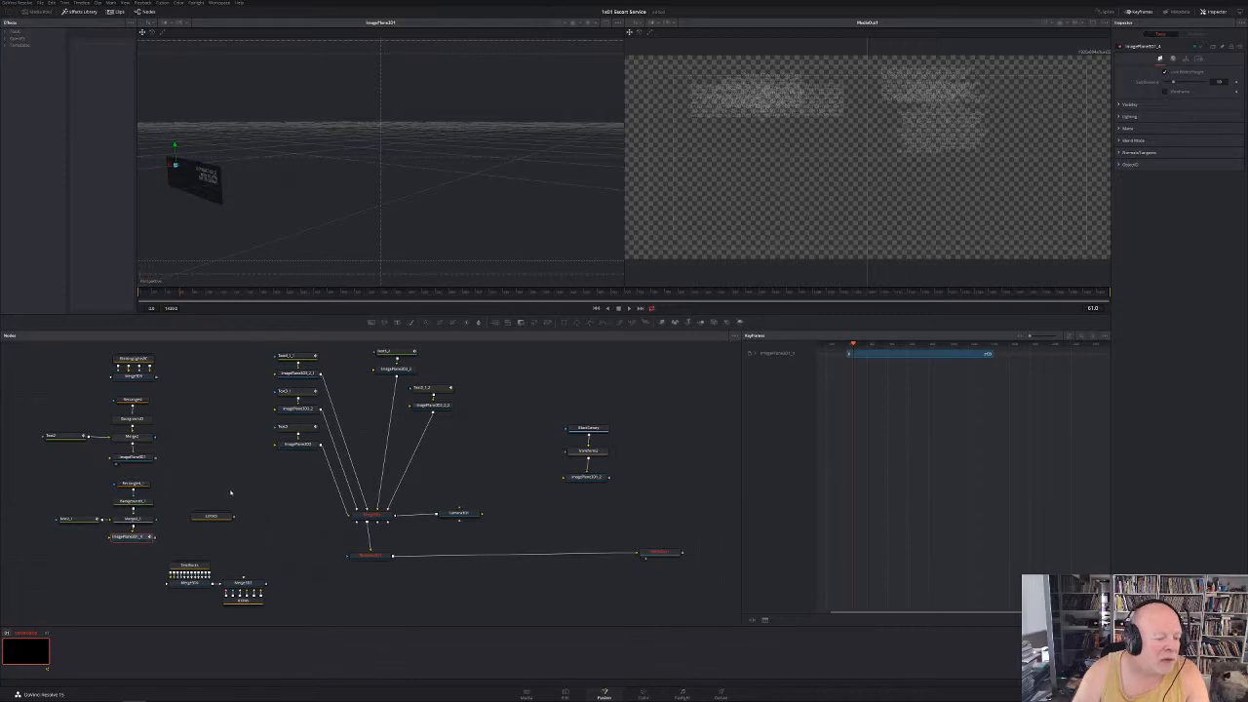
click(702, 323)
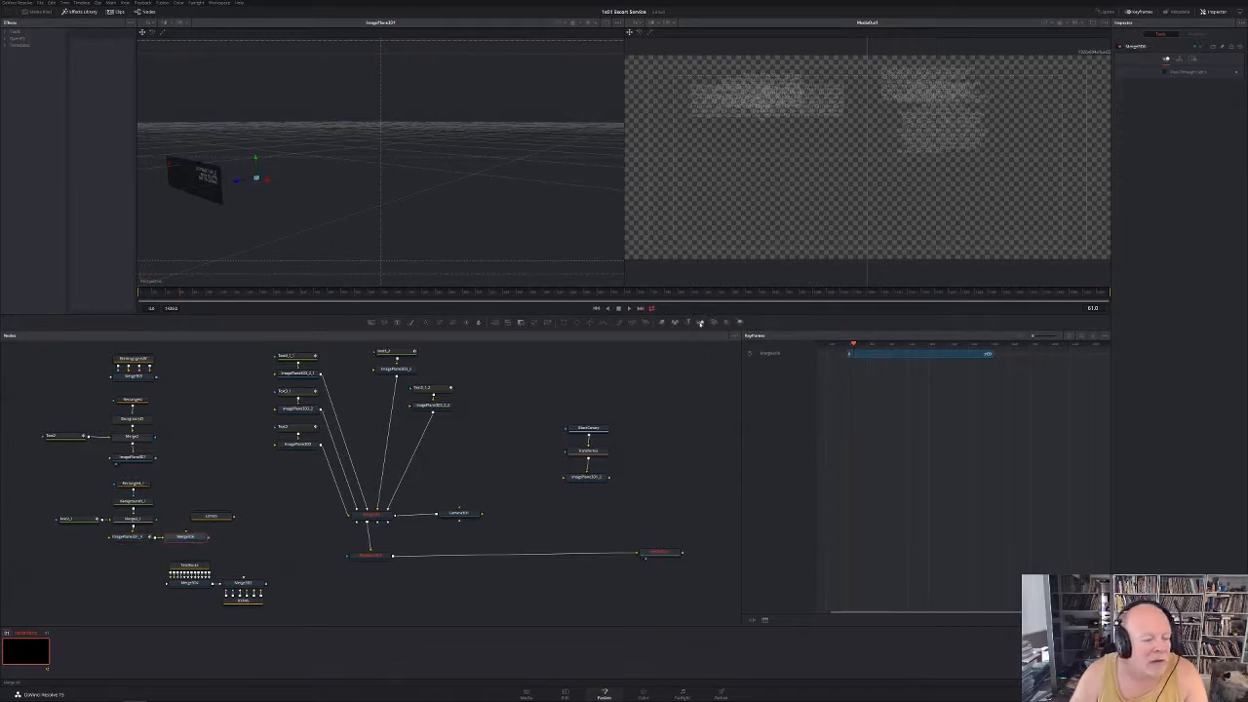
drag(186, 537, 221, 456)
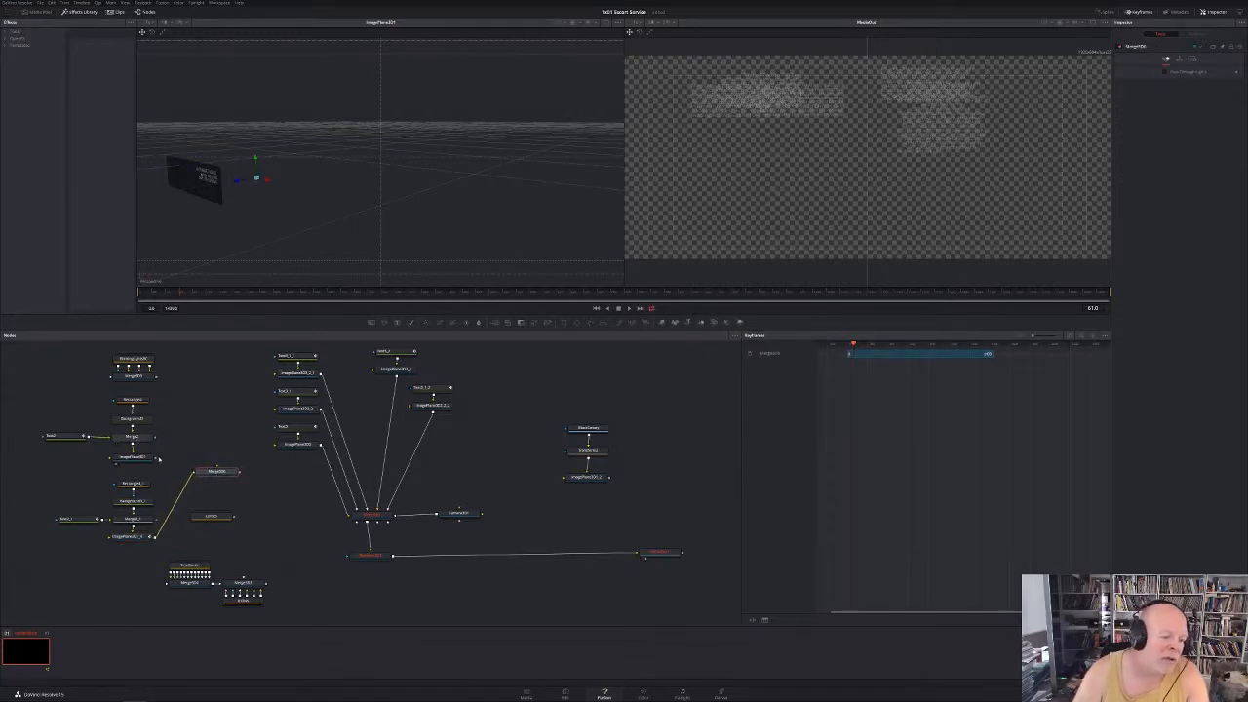
drag(156, 458, 275, 210)
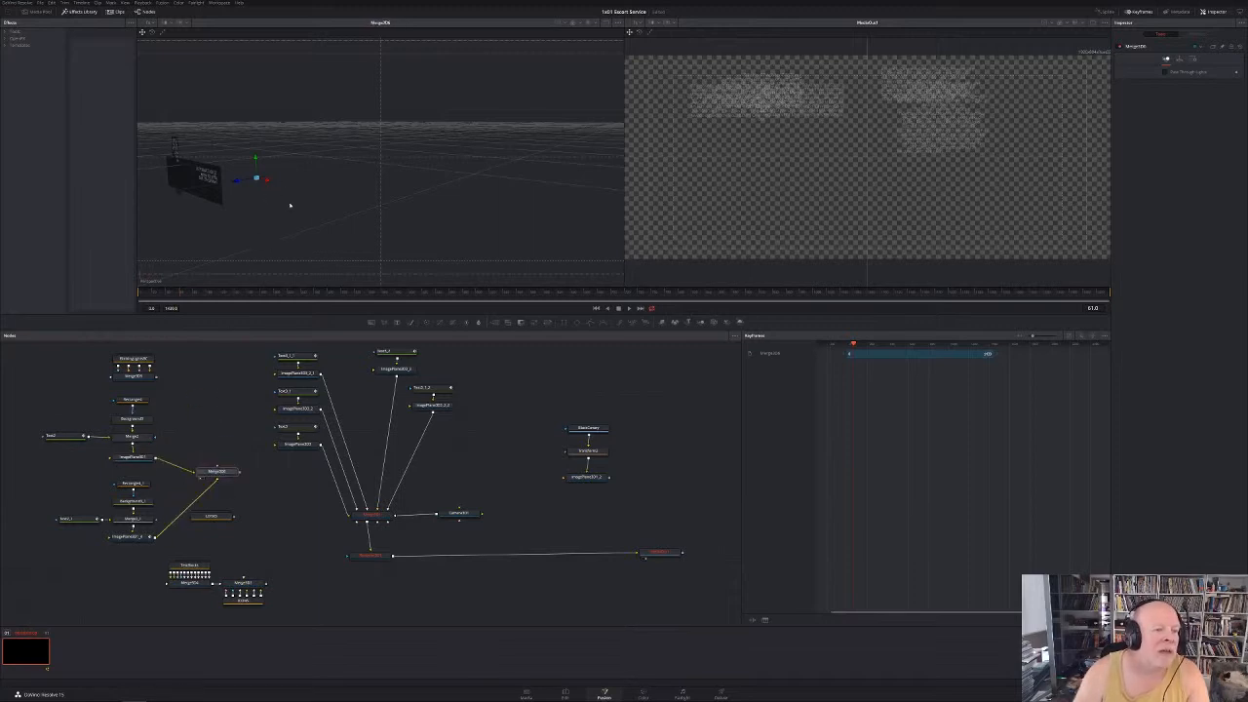
Examine the two combined text boxes in the 3D view at different zoom levels and viewing angles
click(154, 24)
click(151, 62)
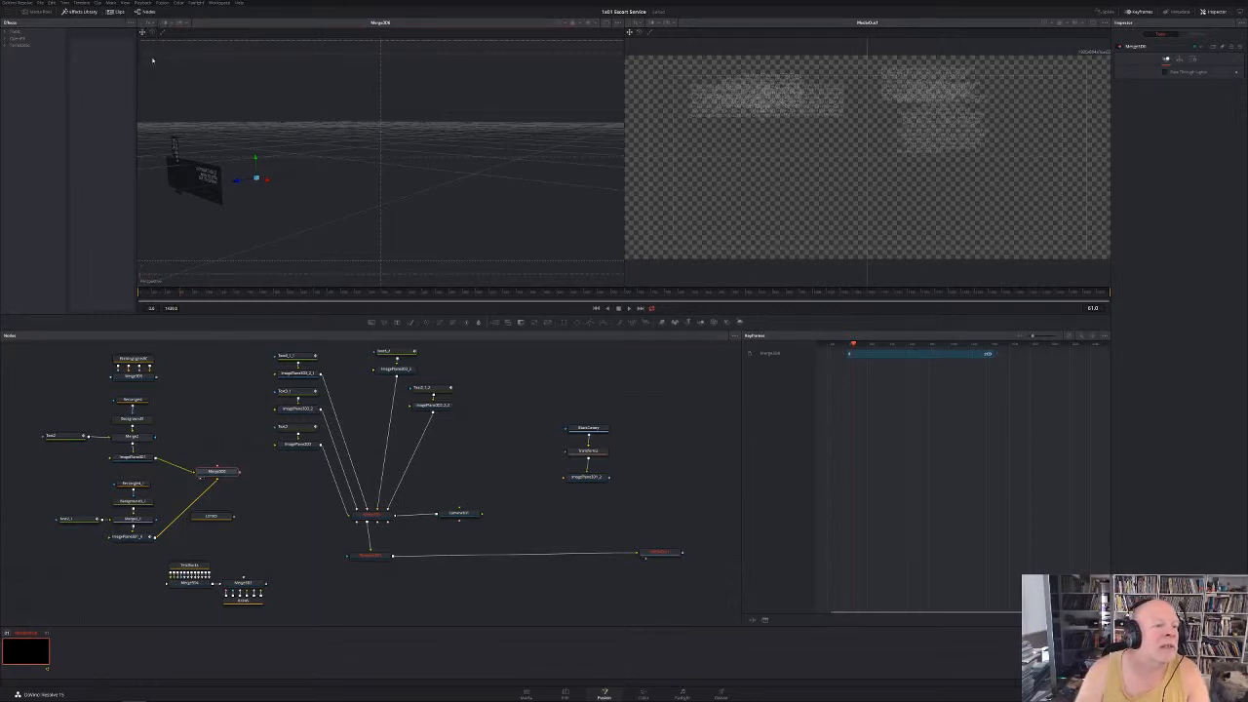
click(150, 24)
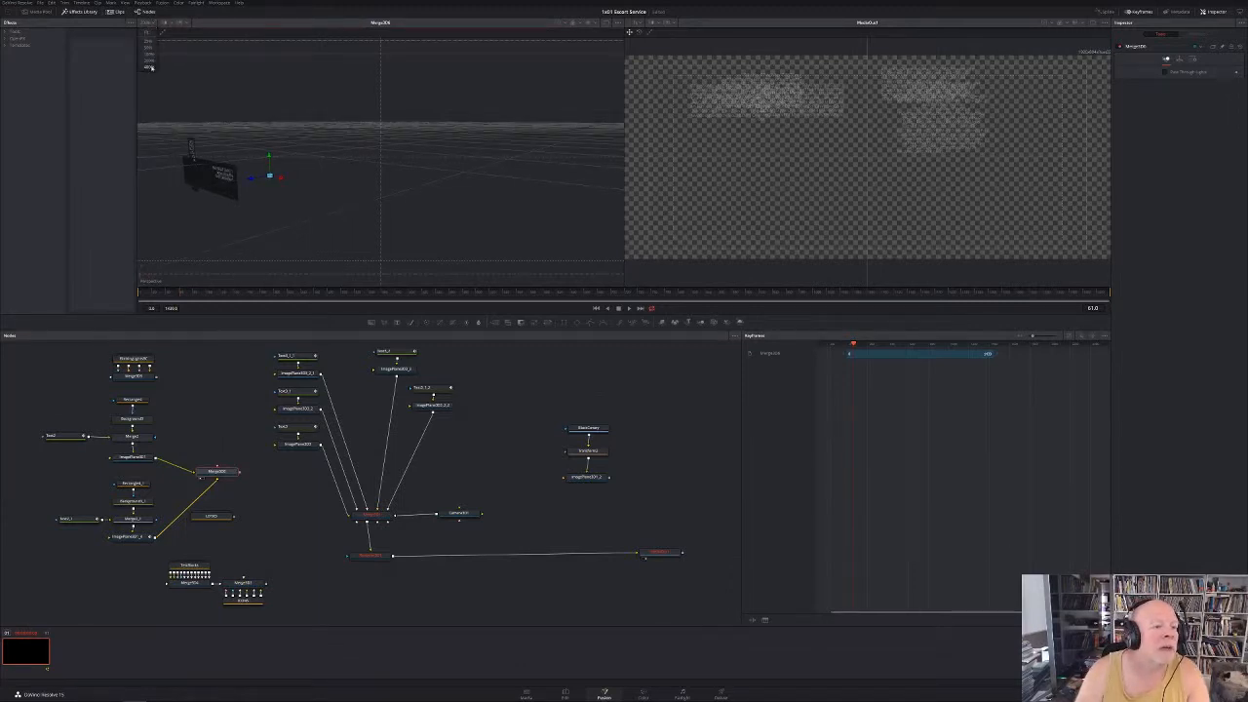
click(151, 70)
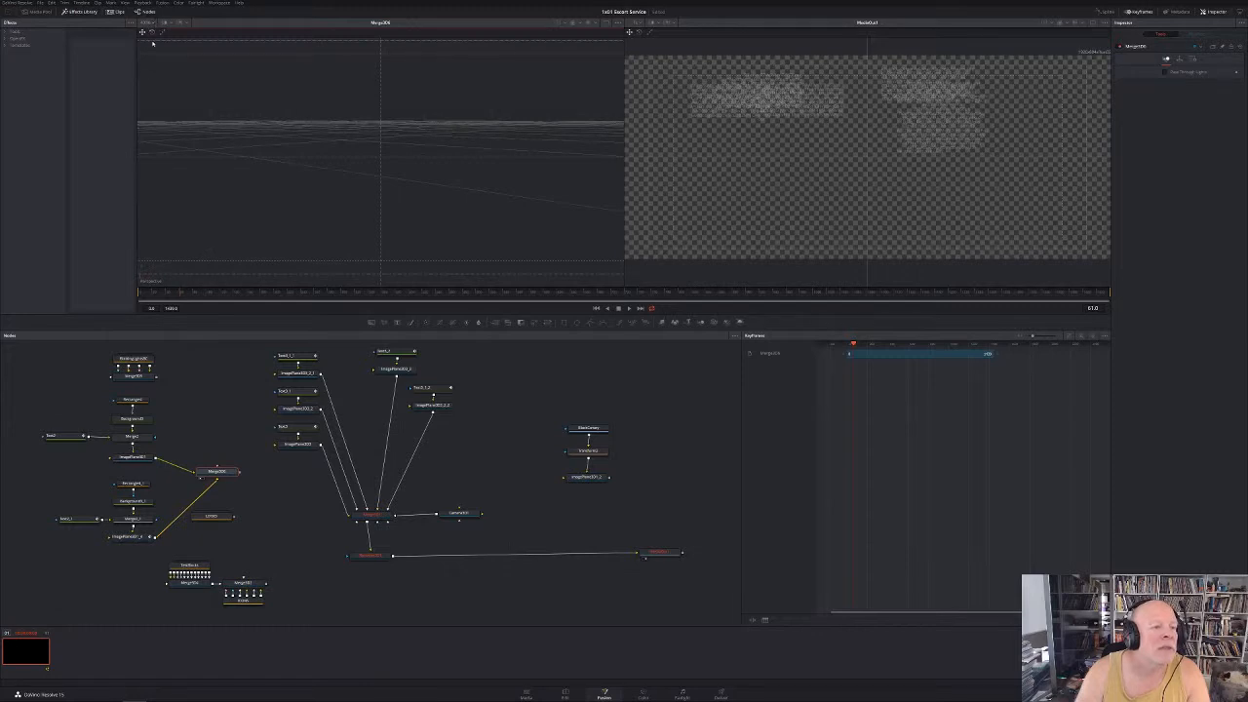
click(151, 25)
click(151, 61)
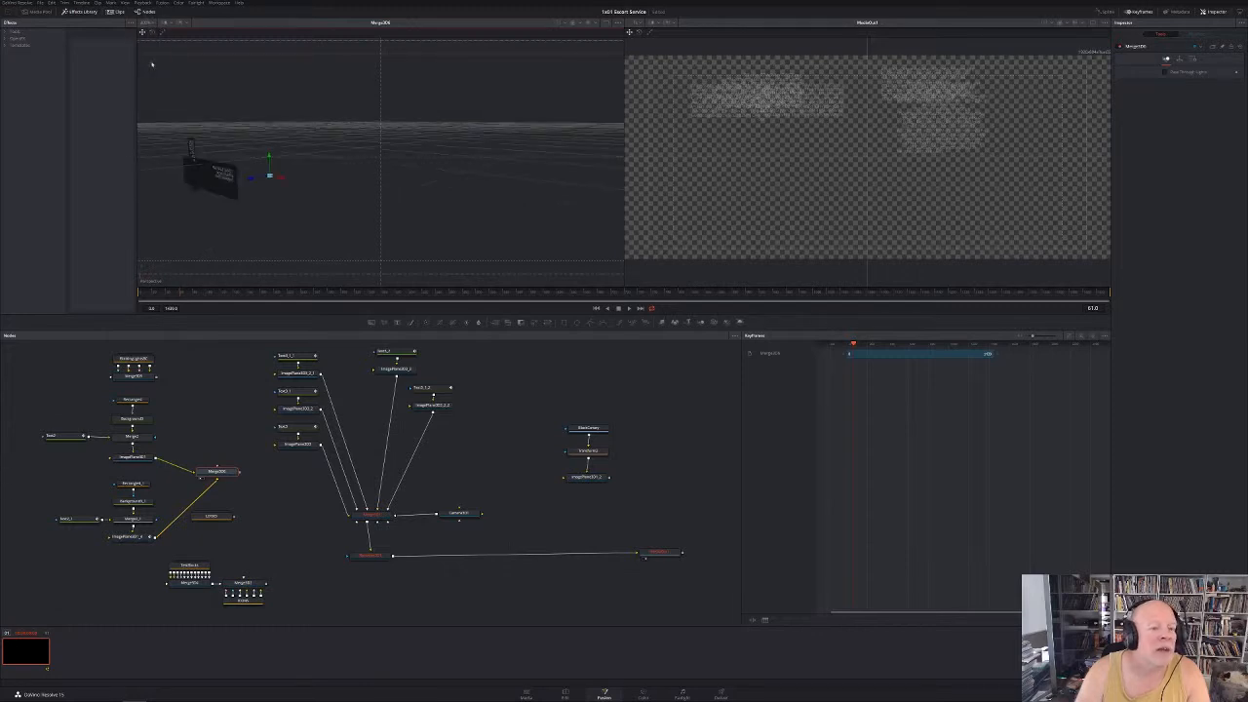
drag(300, 198, 406, 197)
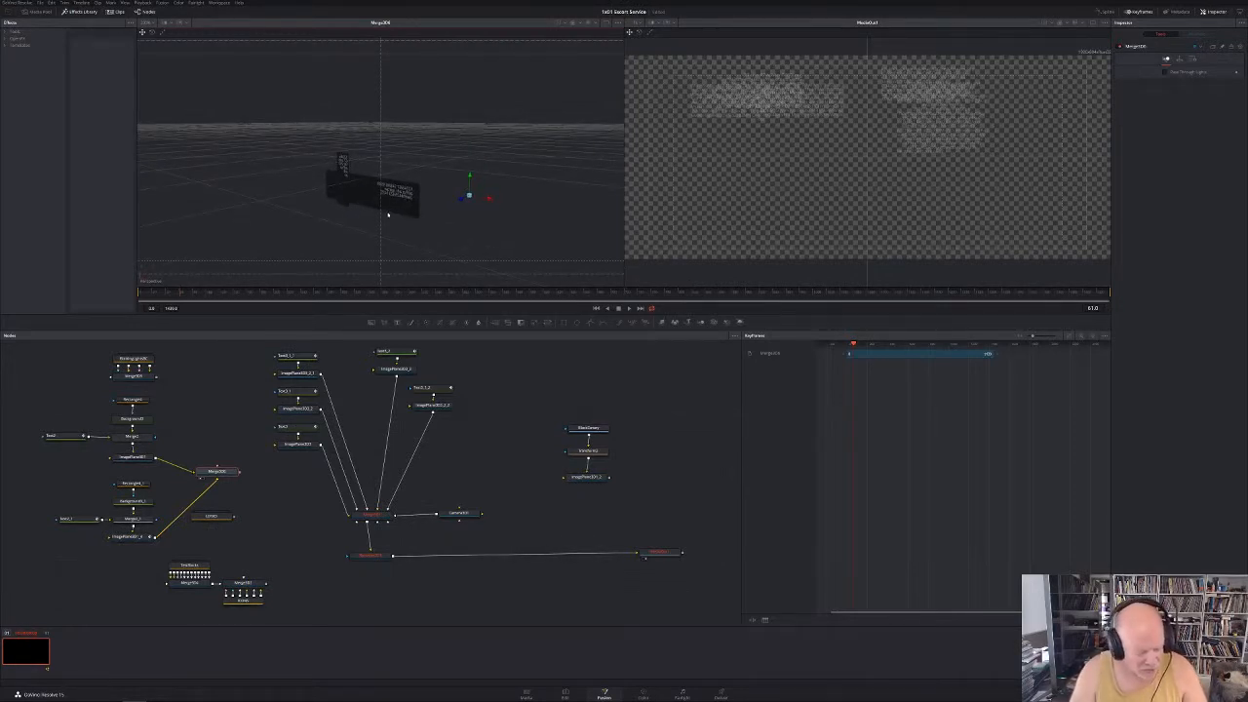
drag(391, 223, 359, 199)
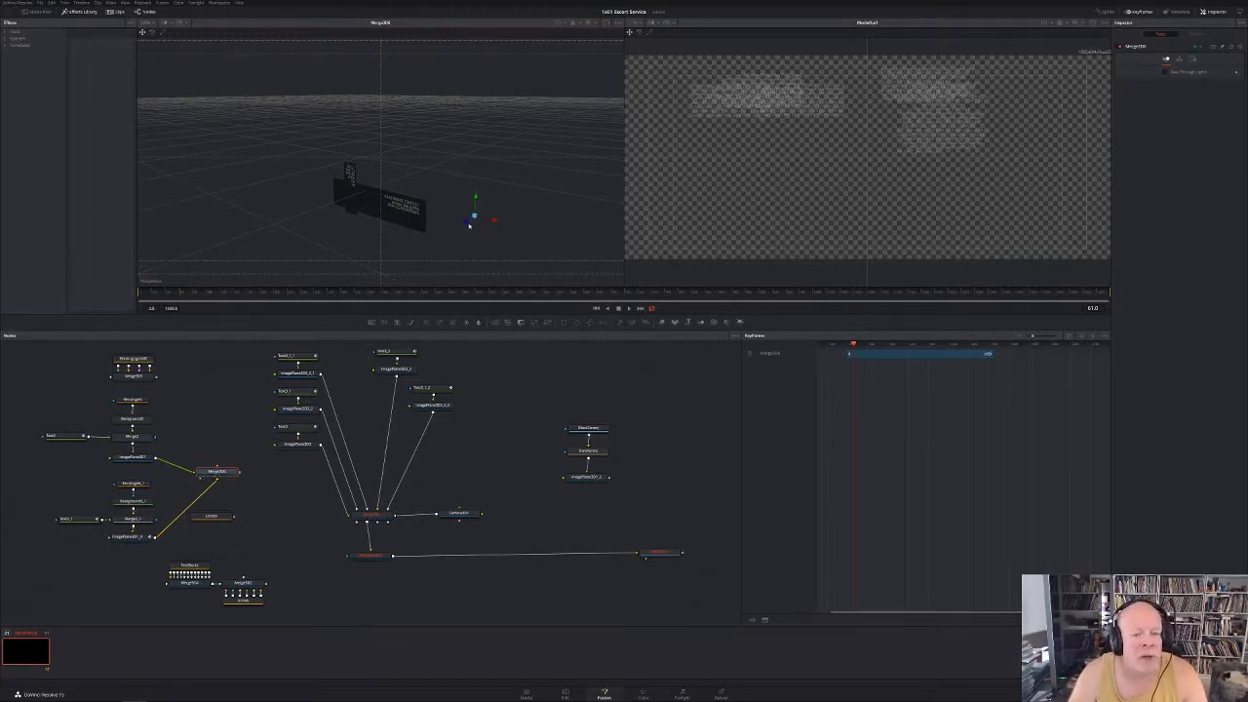
drag(468, 224, 468, 214)
Compare the lower text box's image plane on its own with the combined Merge3D result
click(136, 536)
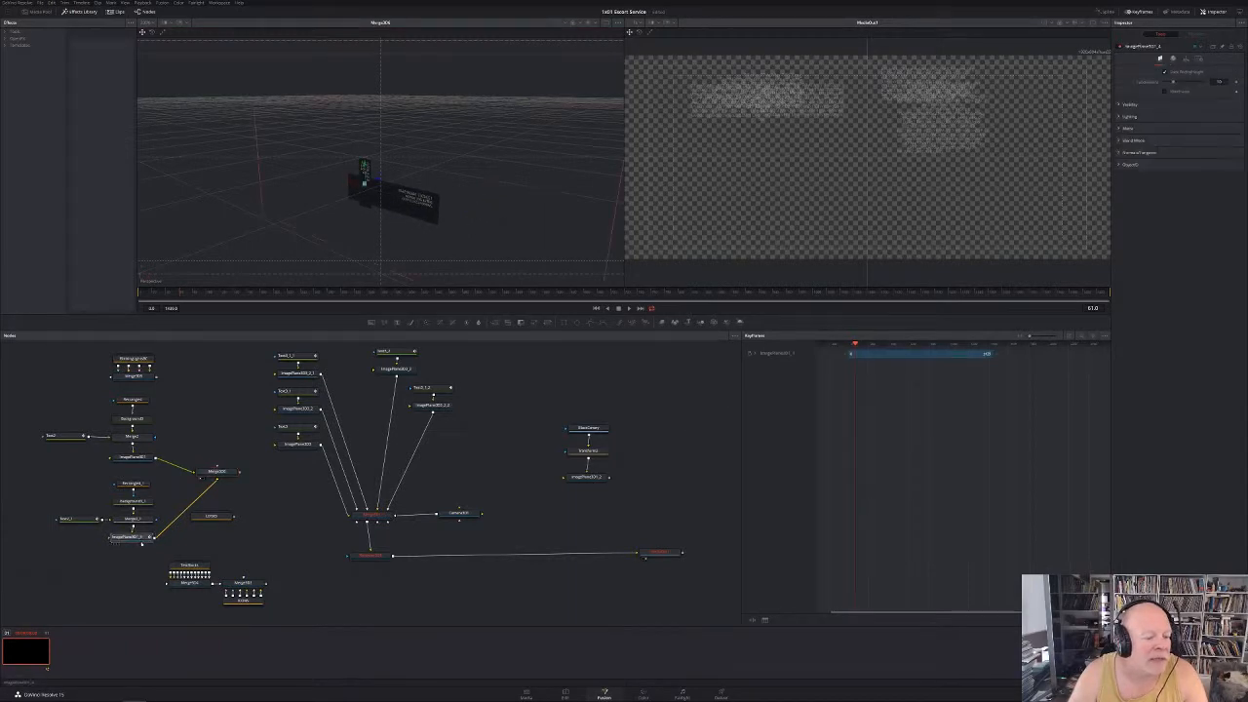
drag(138, 537, 184, 257)
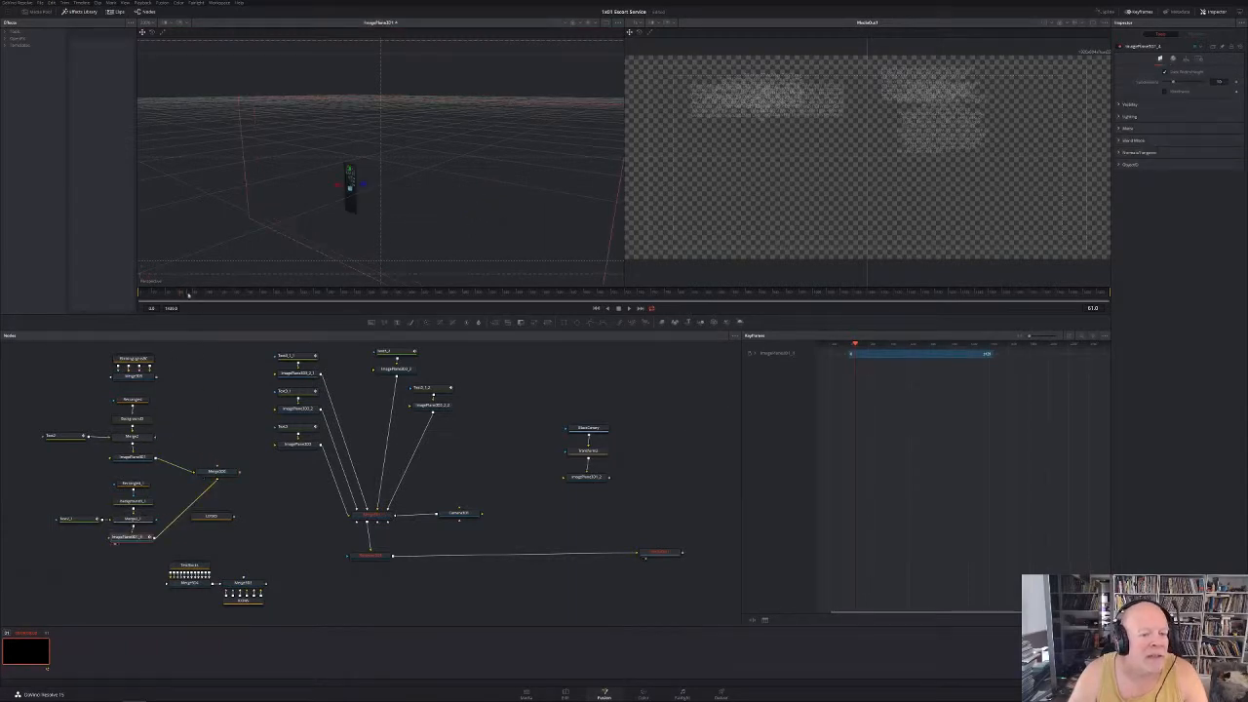
drag(217, 471, 245, 273)
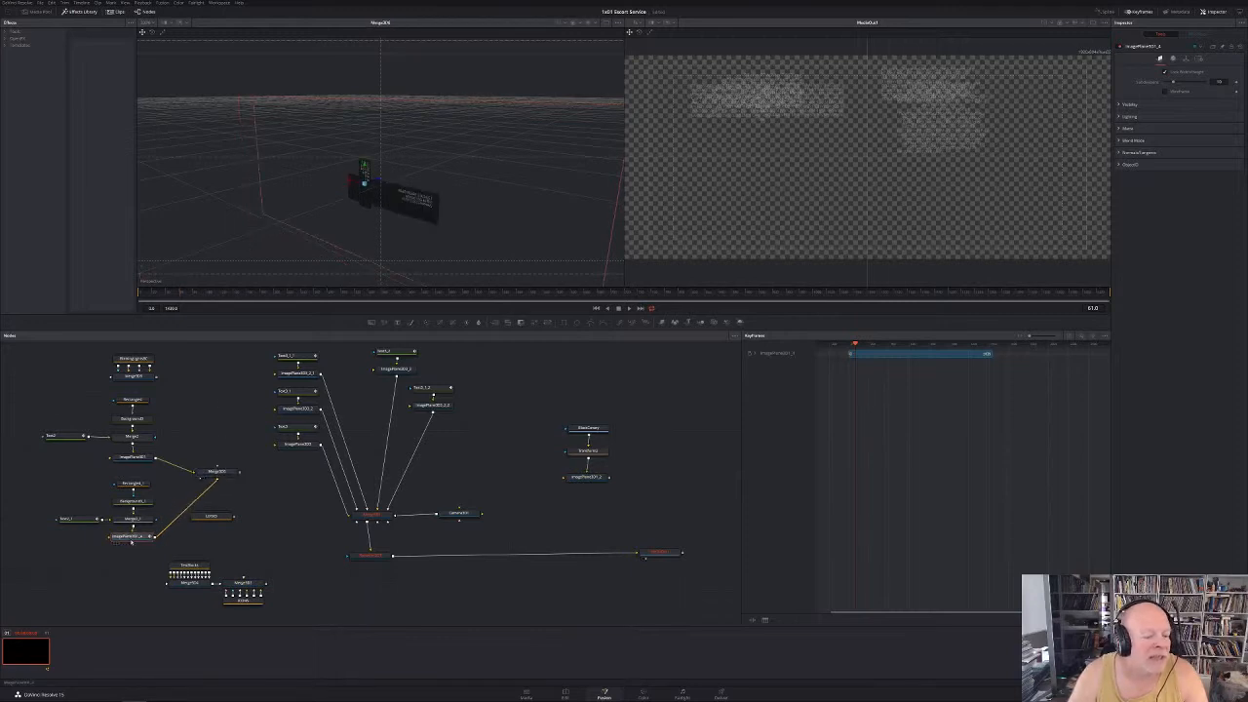
drag(379, 180, 321, 243)
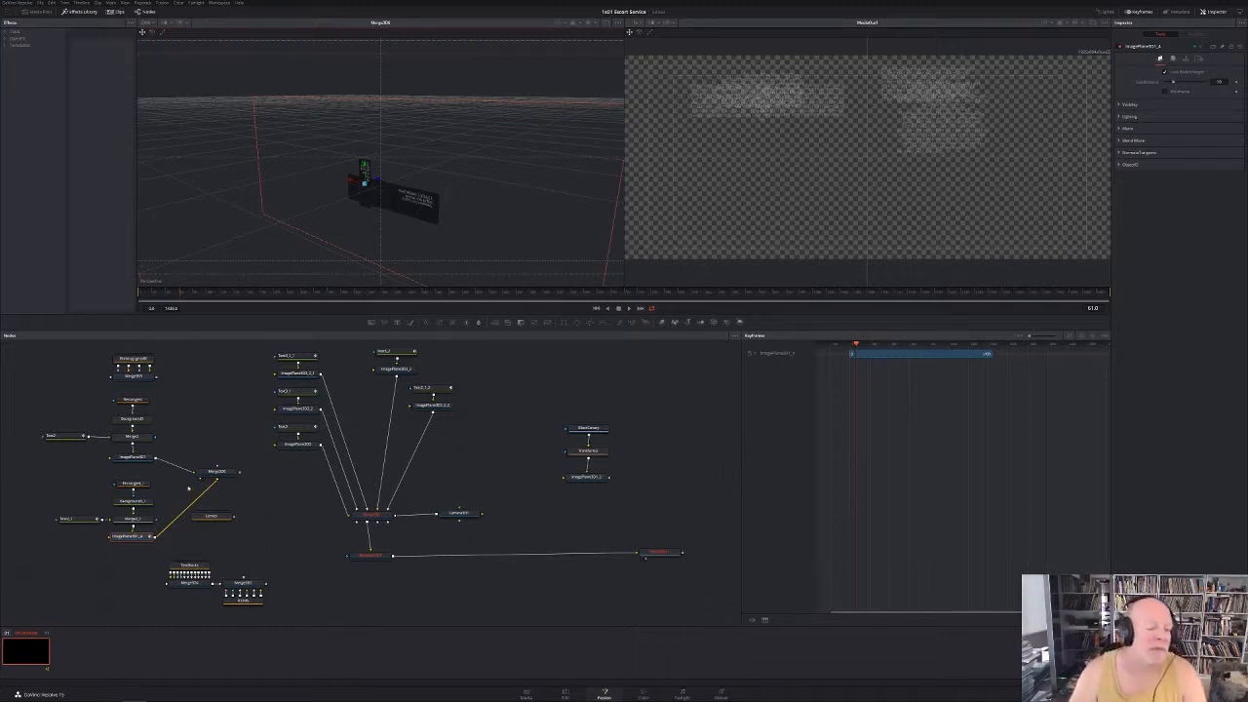
Delete the temporary Merge3D joining the two text-box image planes, and widen the Keyframes editor
click(212, 473)
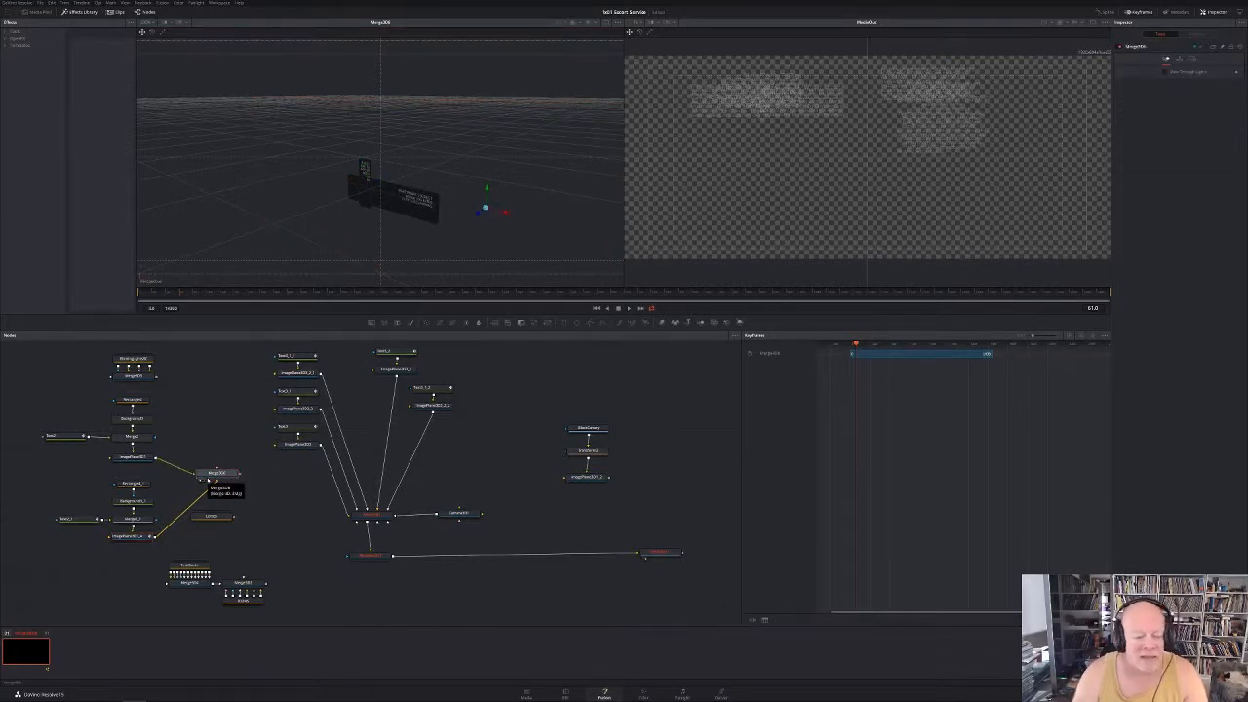
key(Delete)
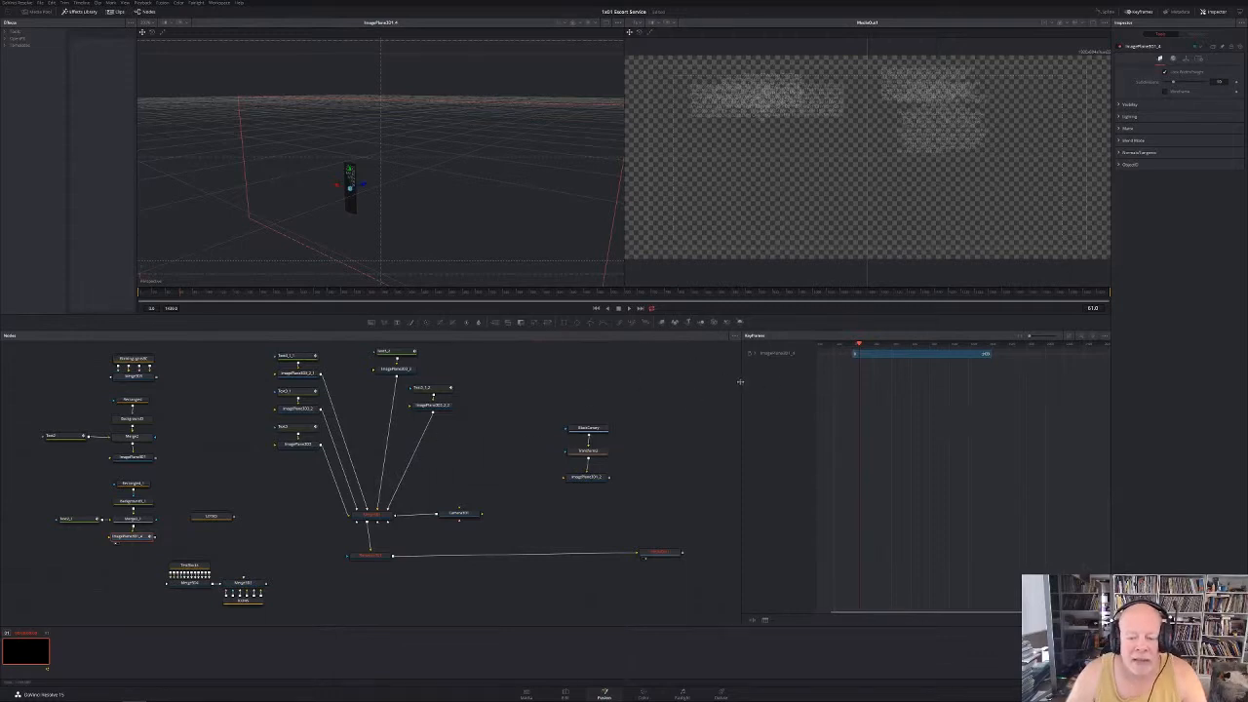
drag(741, 386, 698, 383)
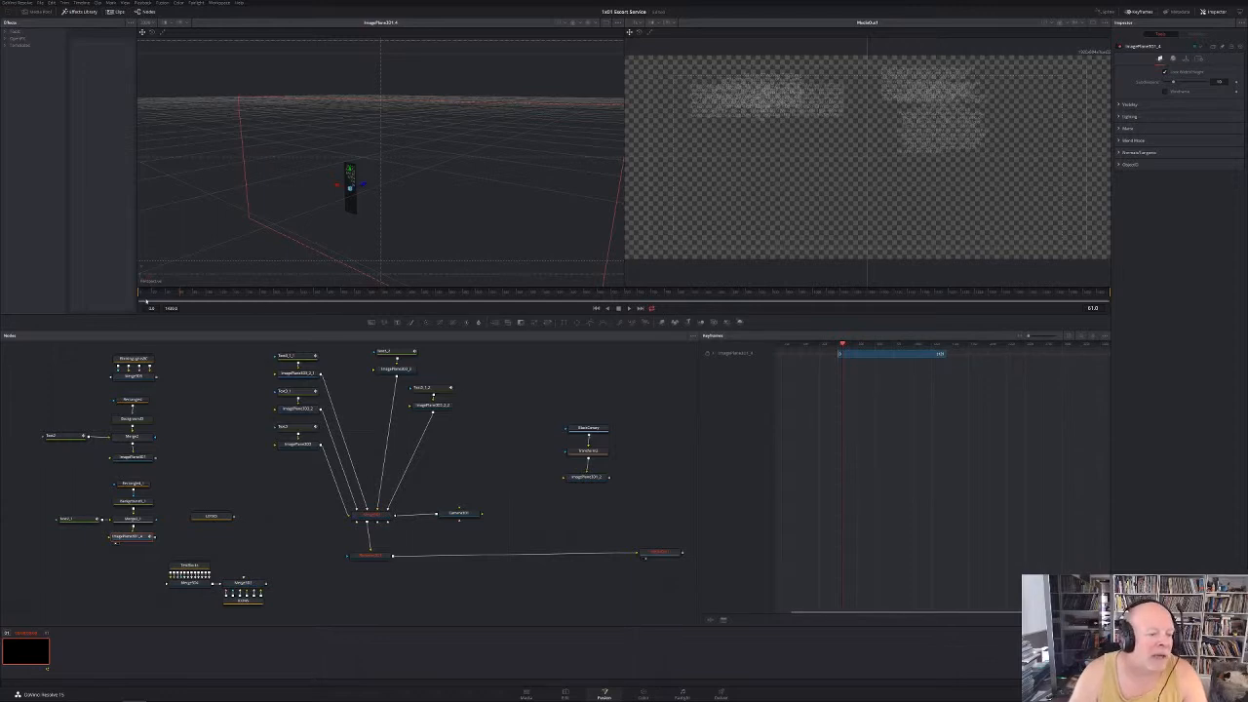
Preview Merge3D1 at frame 0 with both of its right-hand text image planes disconnected, and reconnect the lower one
drag(135, 302, 135, 311)
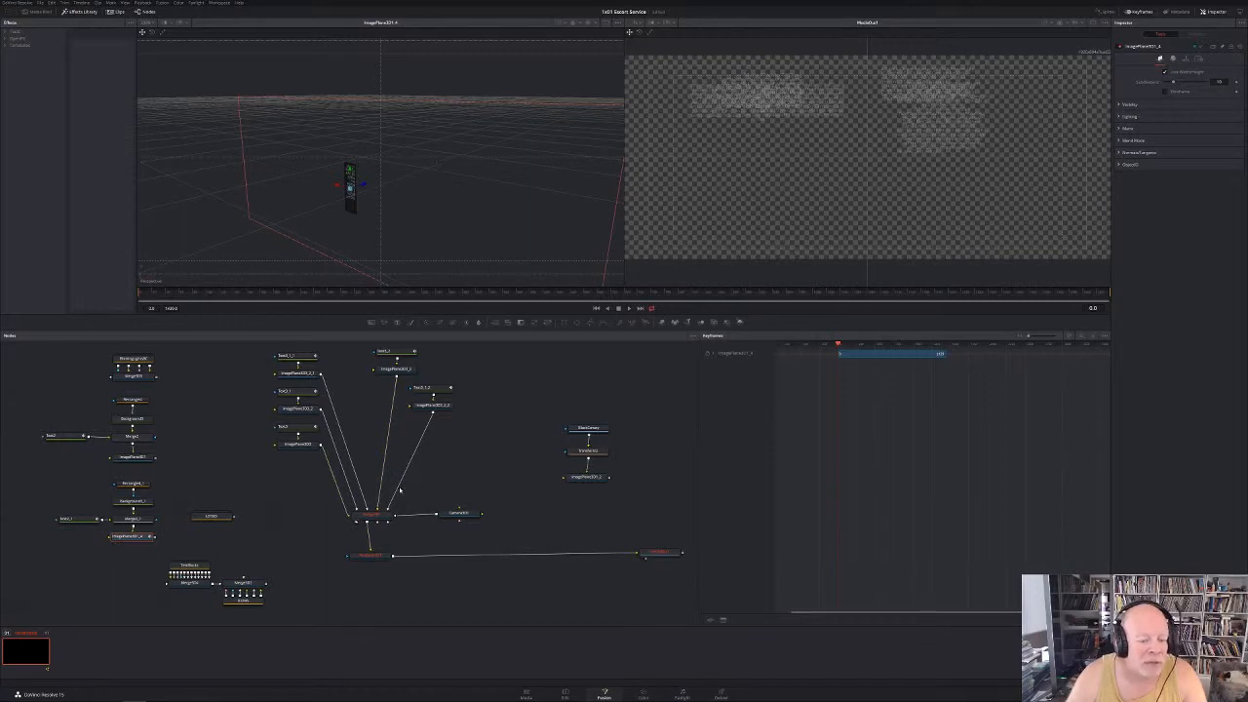
click(380, 515)
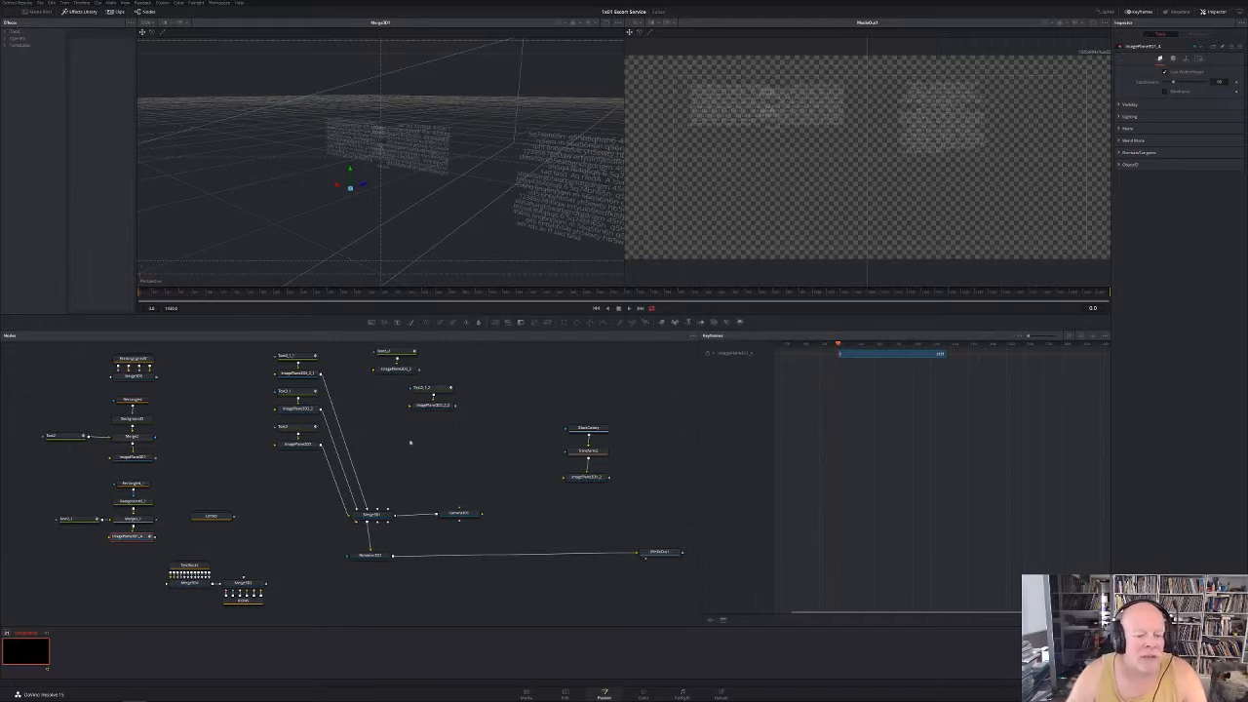
drag(376, 515, 386, 270)
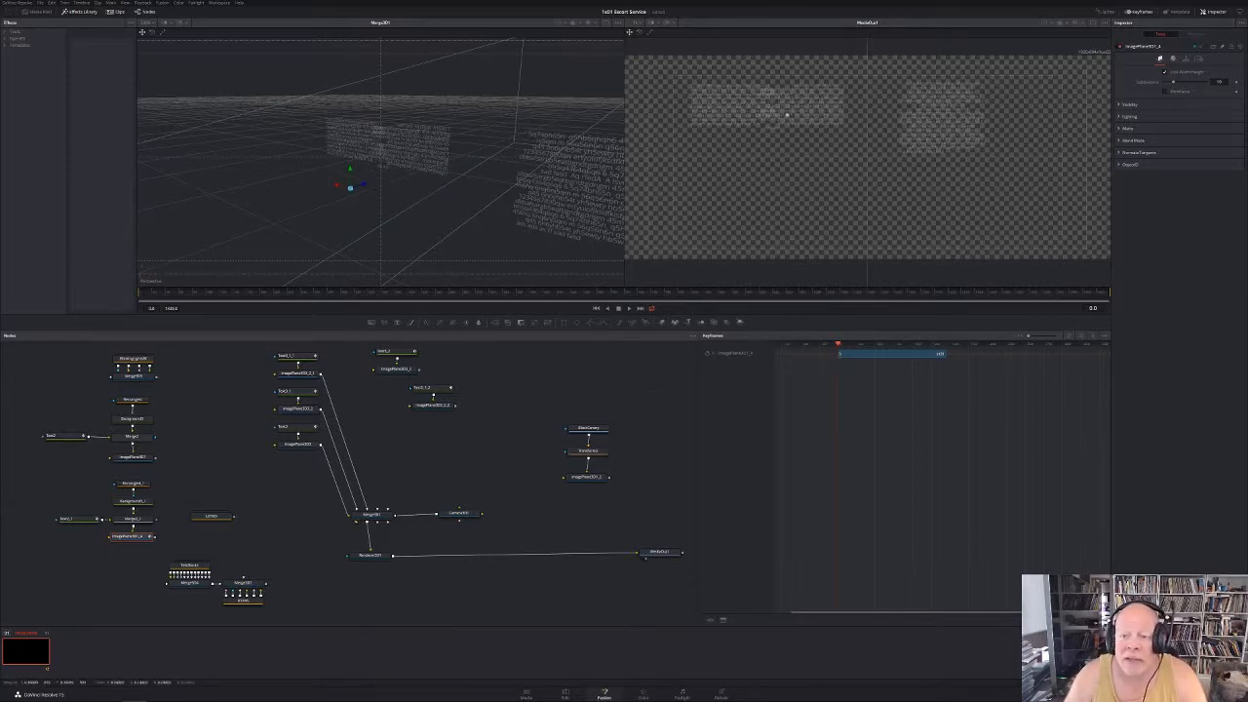
drag(180, 294, 137, 303)
drag(455, 406, 374, 514)
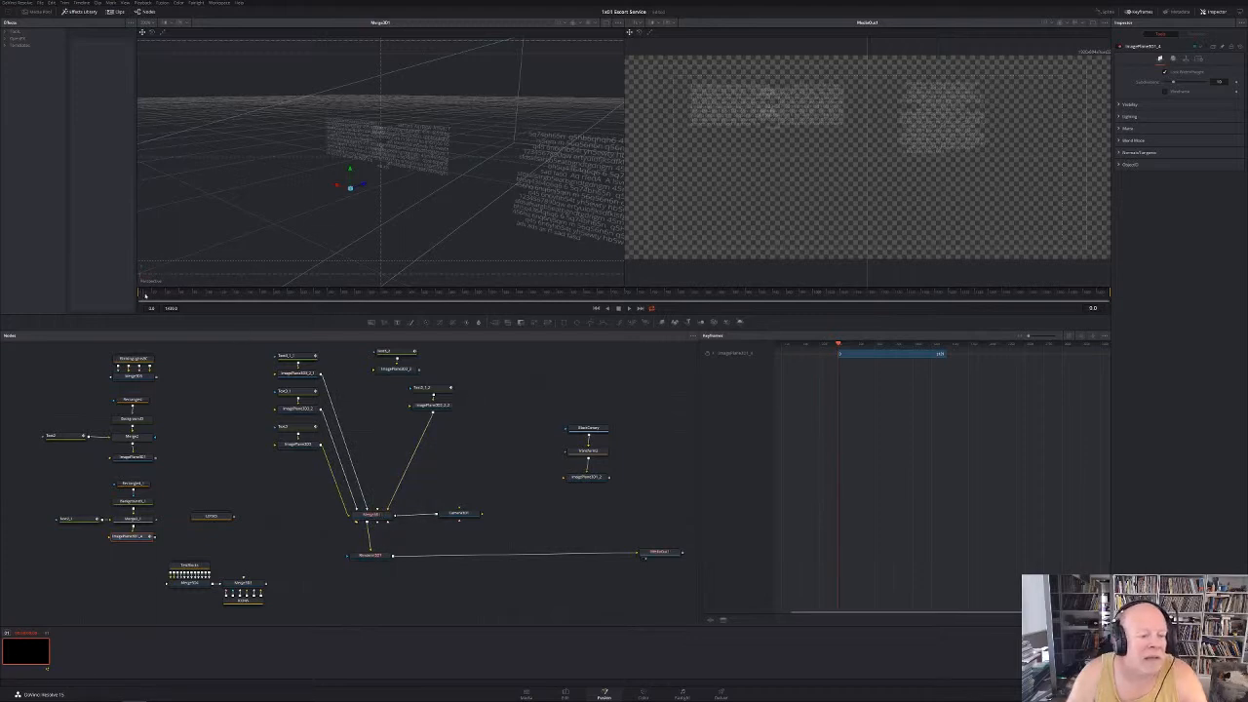
Compare the lower right-hand text image plane's keyframe range on its own with the keyframe ranges of all tools
click(429, 406)
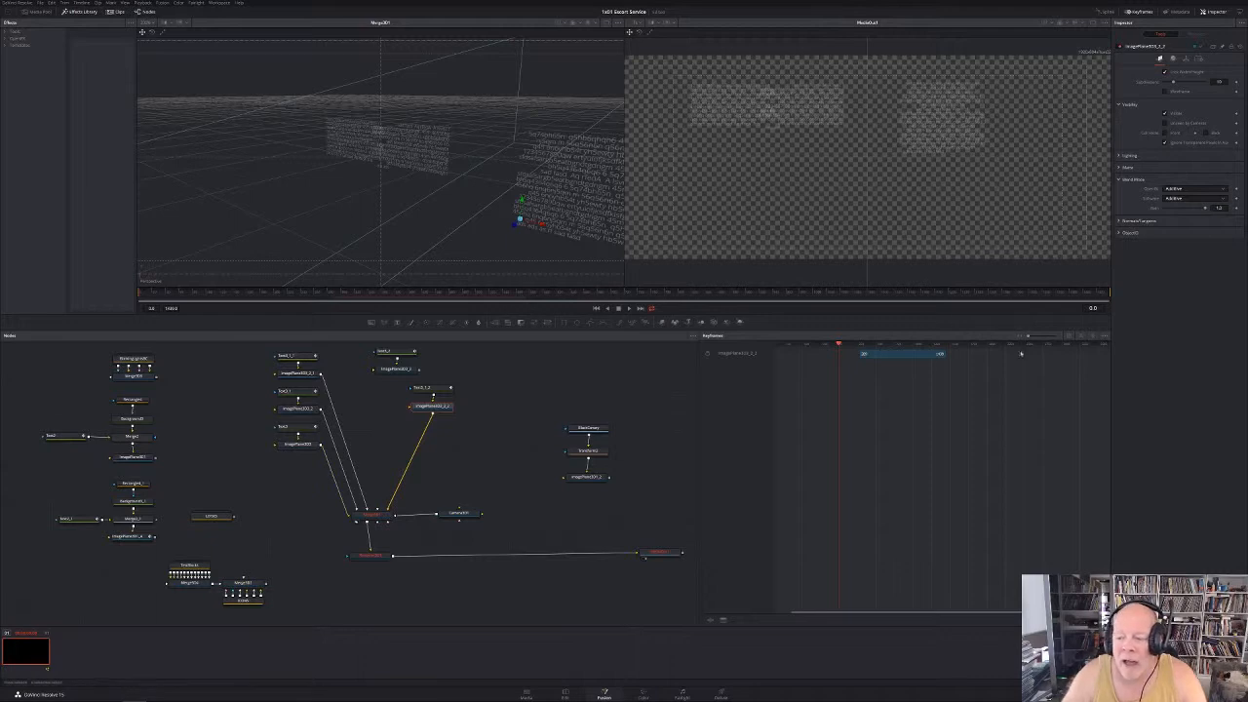
click(1104, 341)
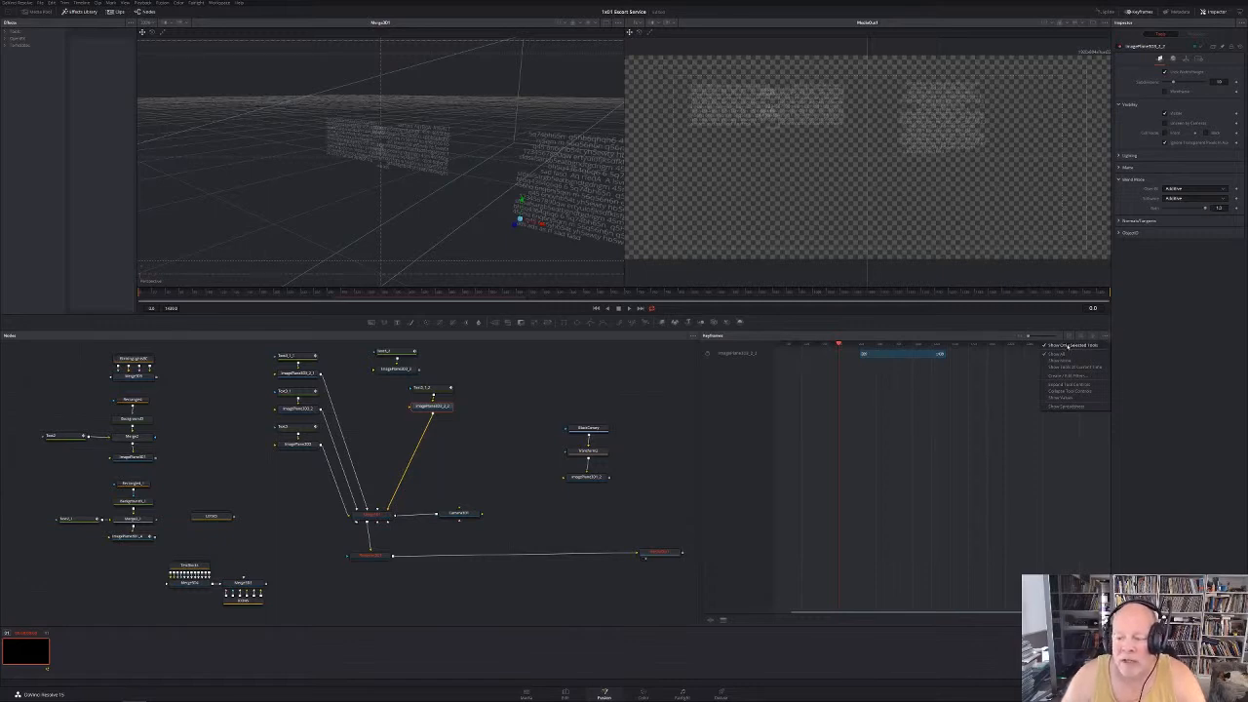
click(1067, 345)
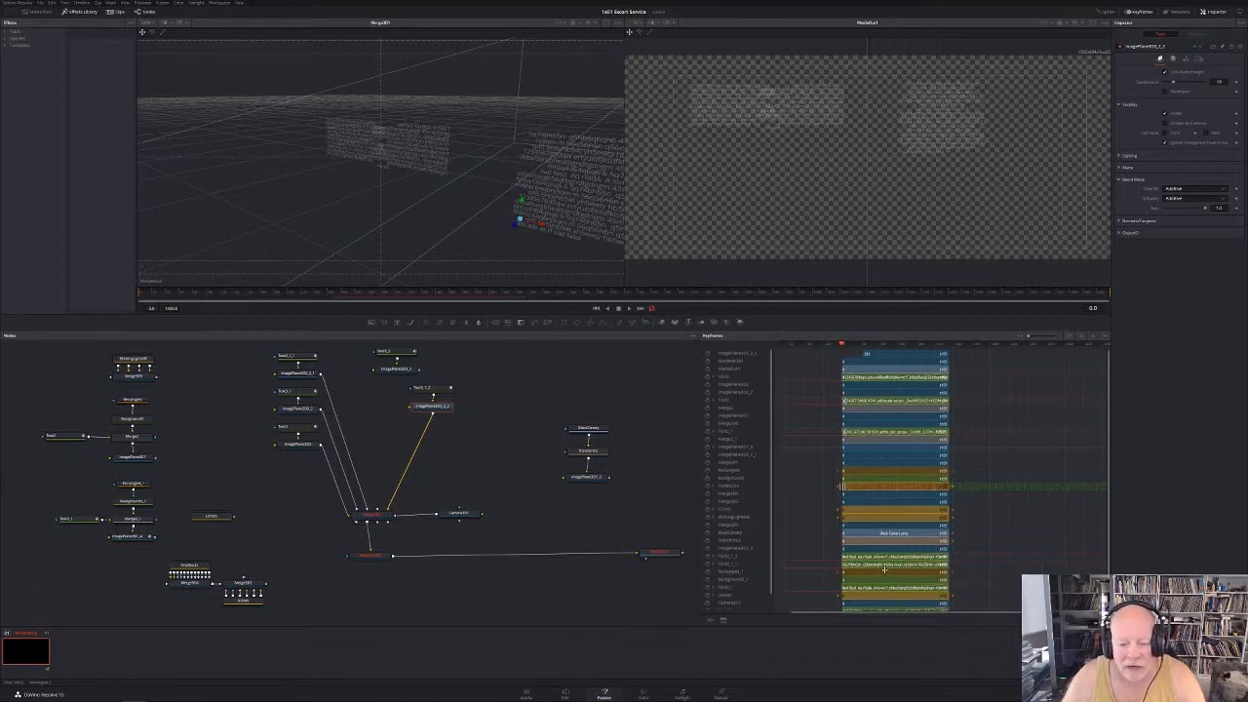
click(1106, 340)
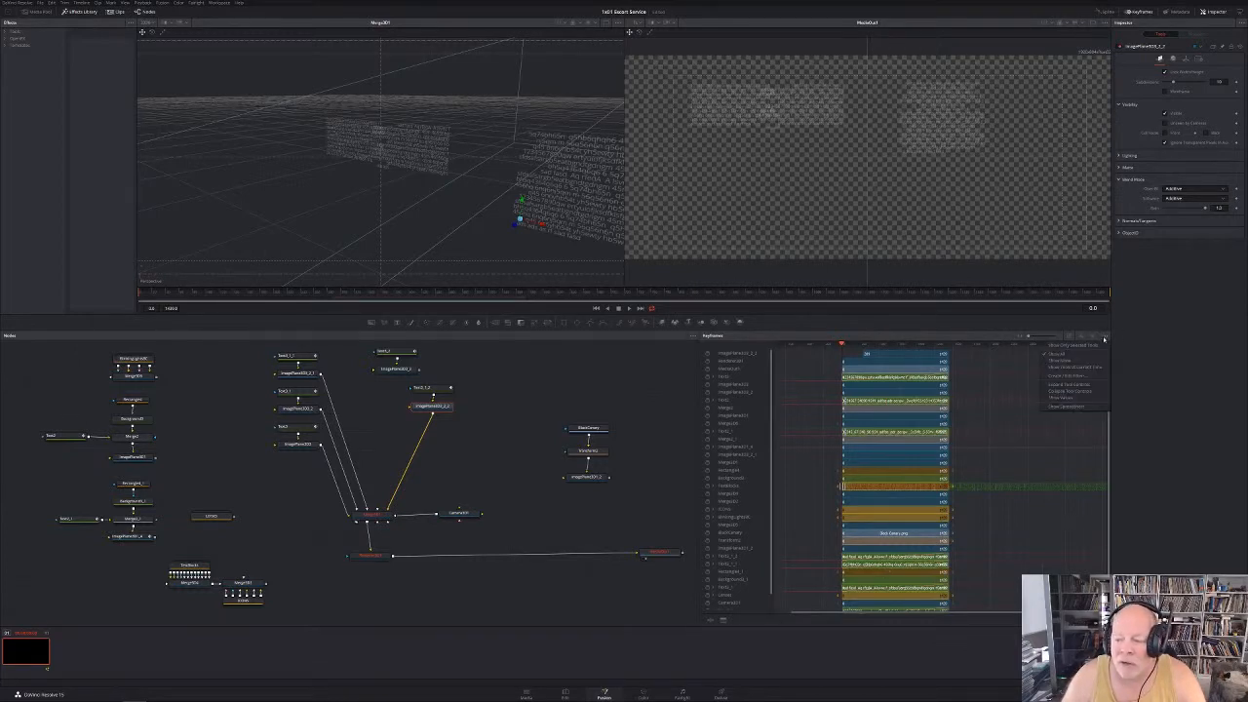
click(1089, 347)
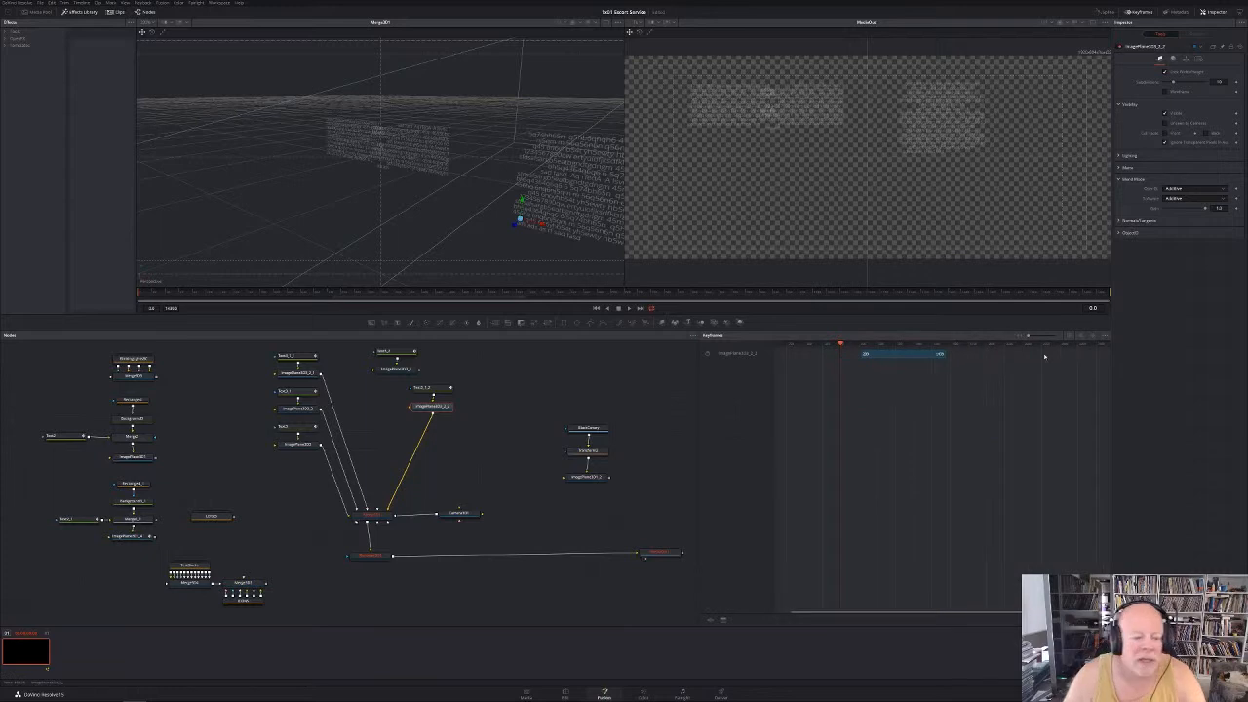
Select all the text nodes and their image planes and examine where their ranges start in the Keyframes editor
drag(245, 345, 492, 462)
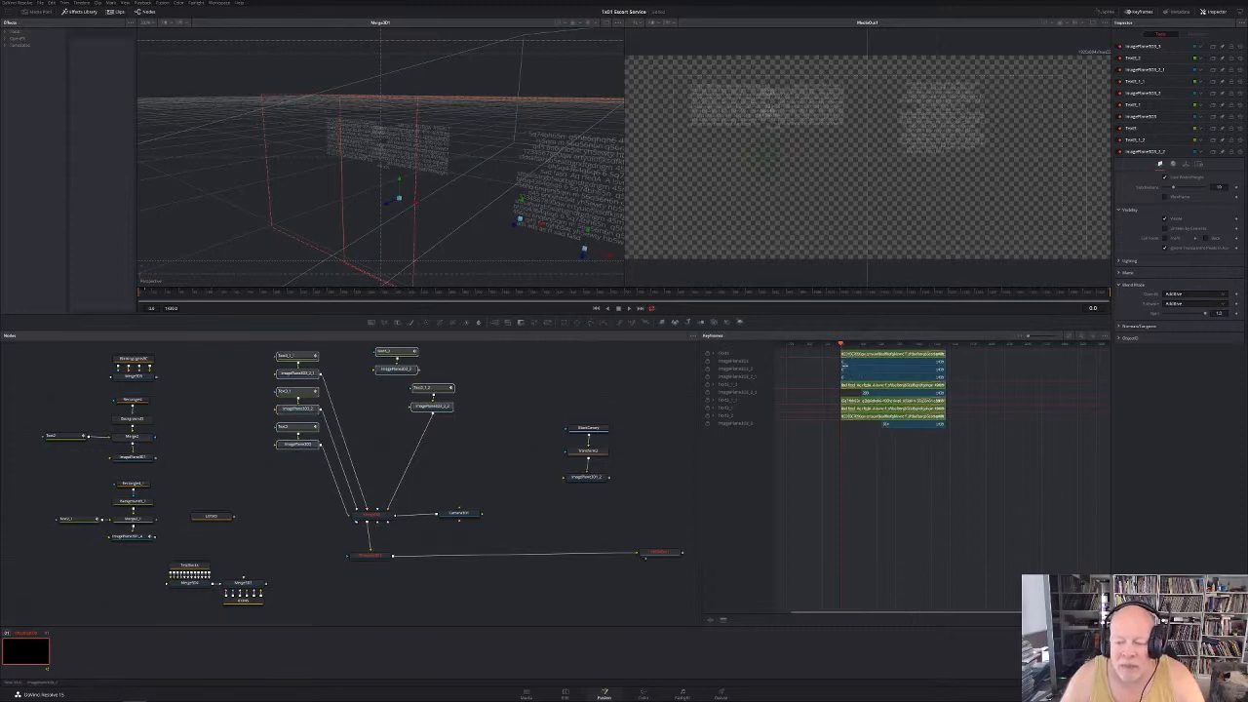
click(882, 424)
drag(877, 424, 878, 424)
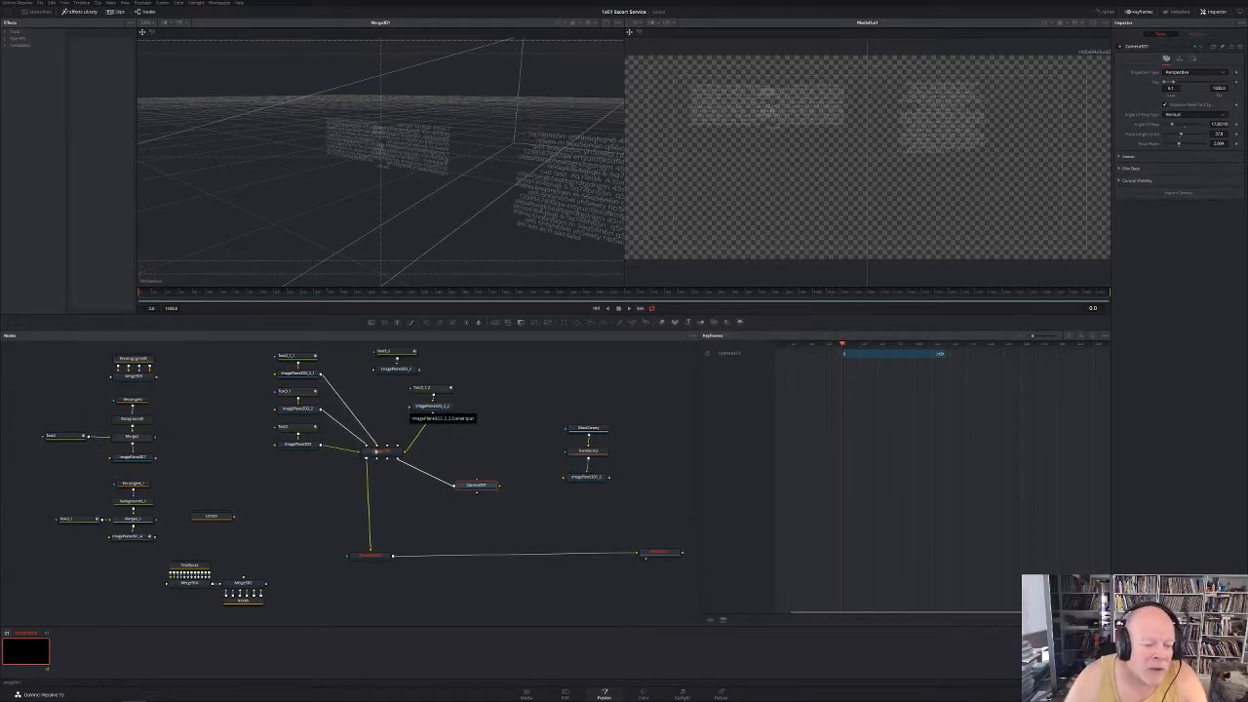
Reposition Merge3D1 closer to the text image planes with both right-hand planes connected, and open the Fusion settings
click(385, 464)
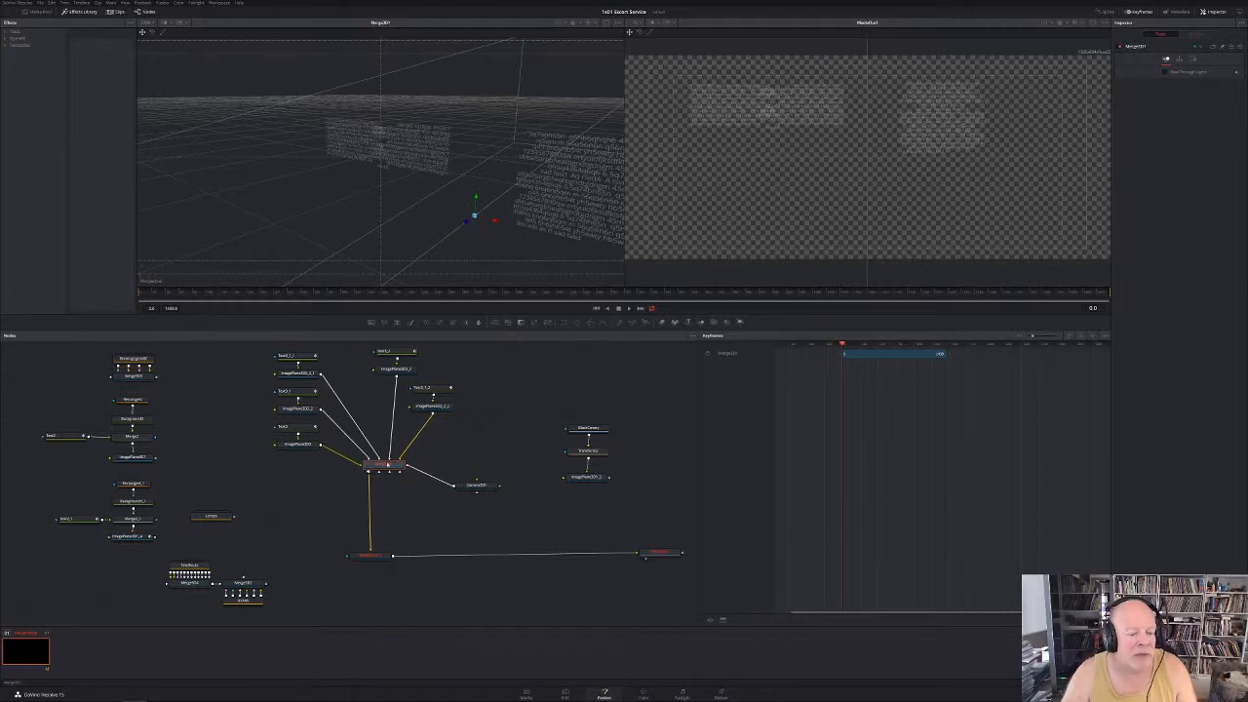
right_click(462, 372)
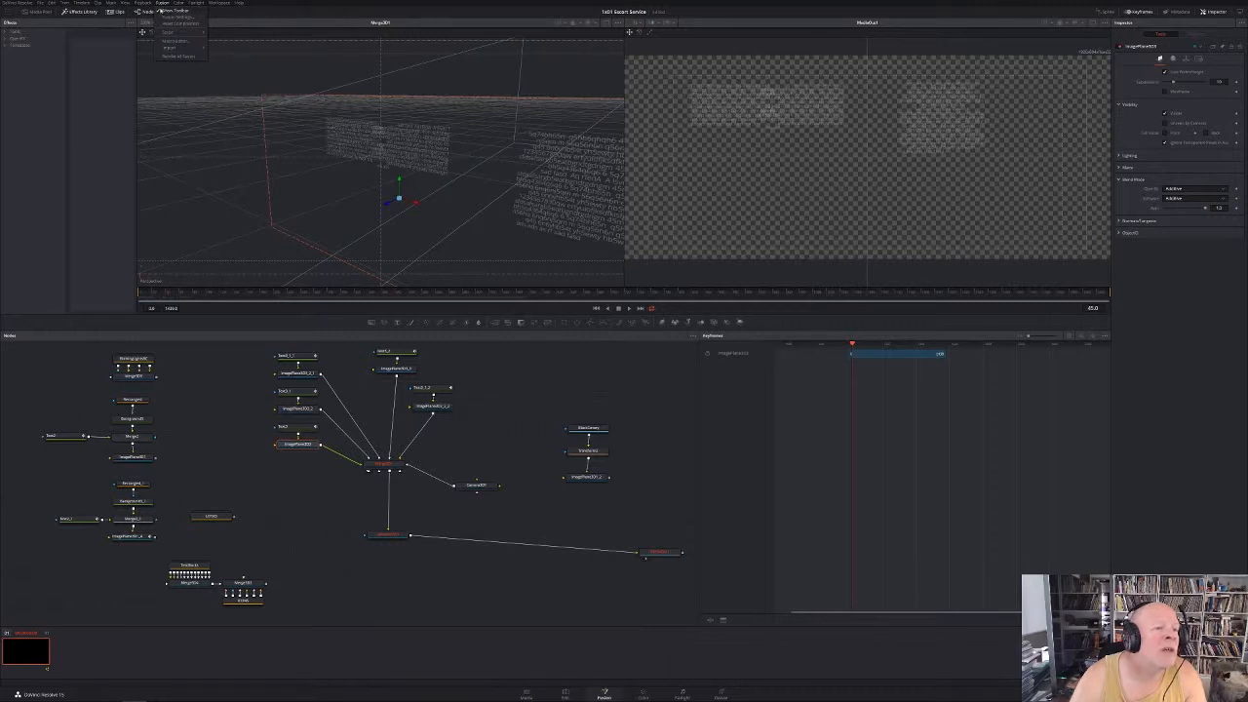
click(166, 18)
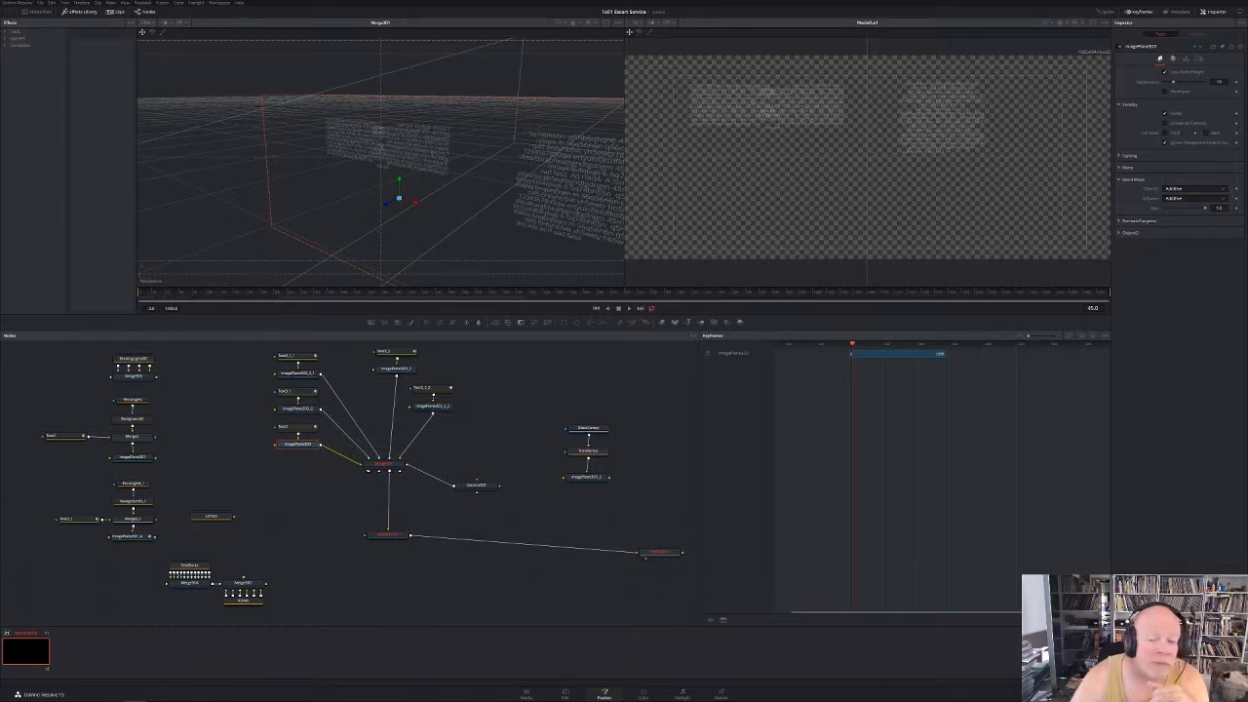
Check the composition's output at several timeline points on the Deliver and Edit pages
click(720, 695)
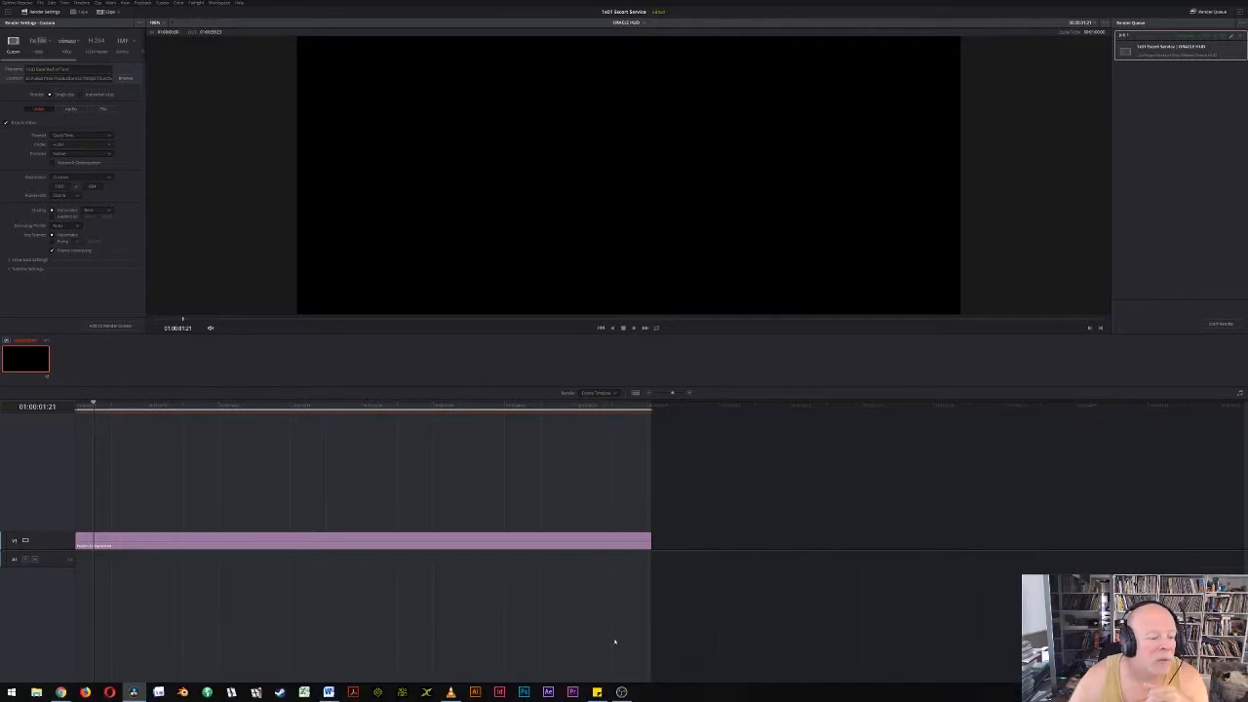
drag(95, 404, 139, 404)
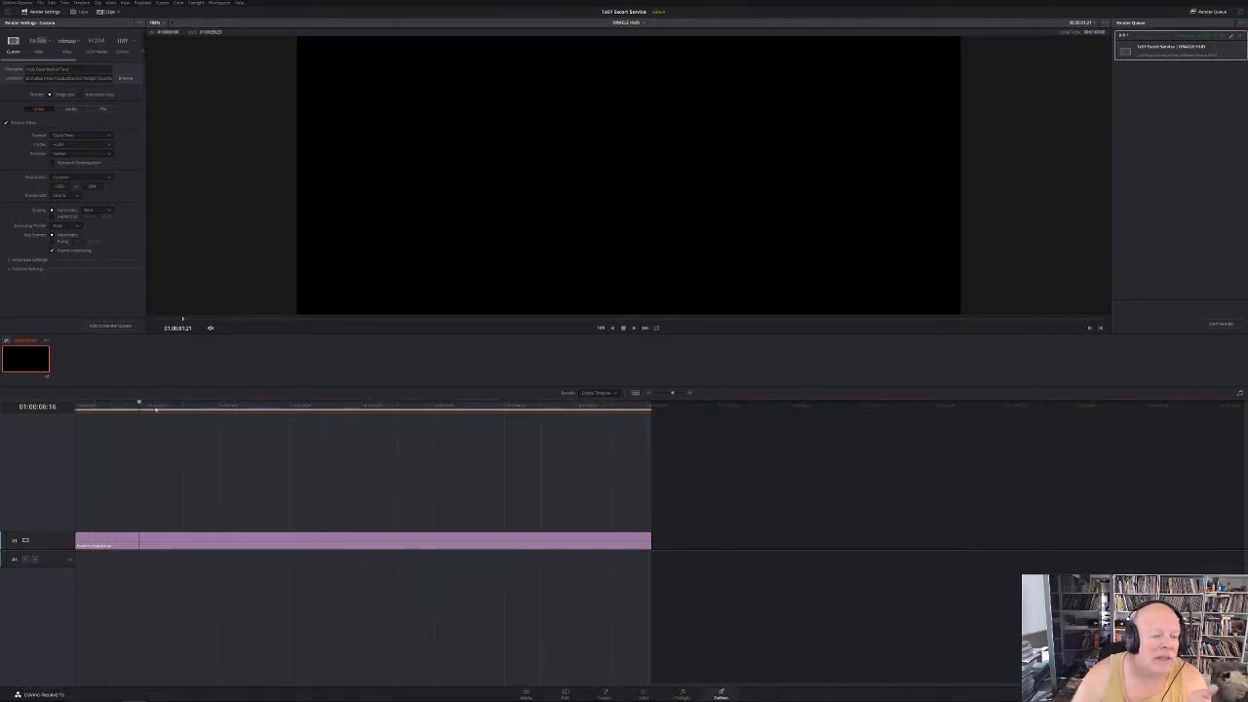
drag(257, 406, 315, 410)
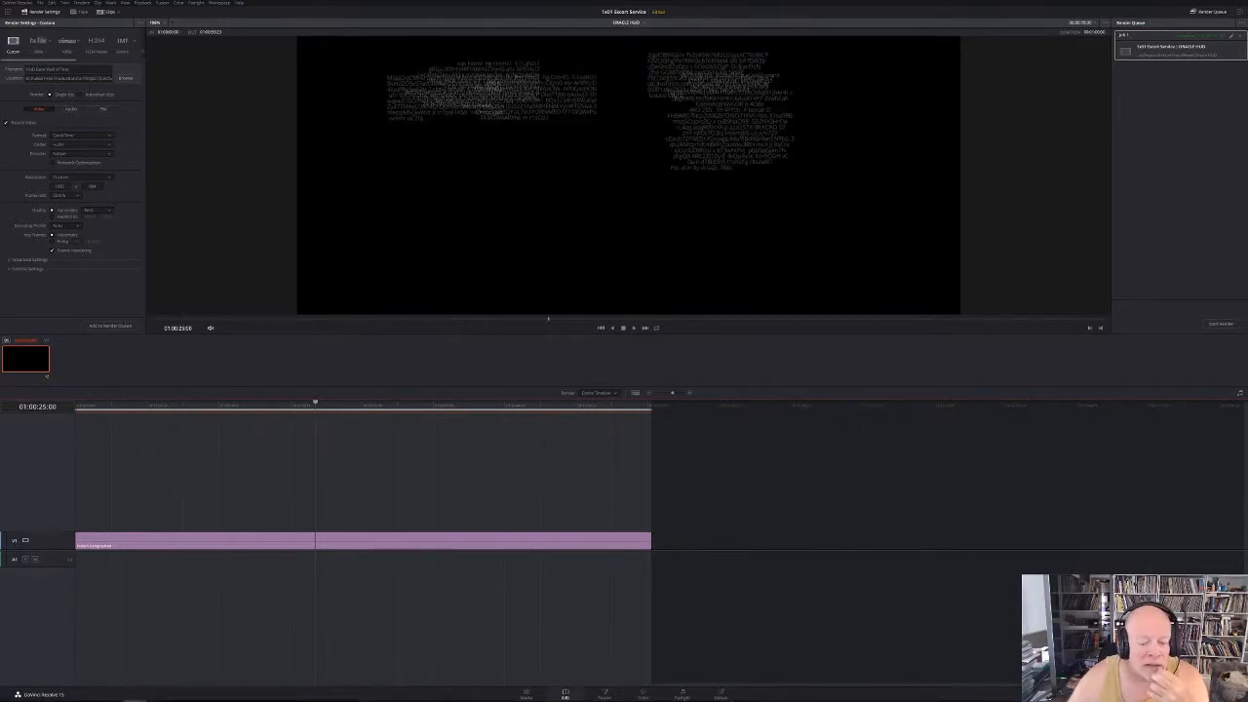
click(565, 696)
mouse_move(262, 429)
mouse_down()
mouse_move(208, 429)
mouse_move(268, 436)
mouse_up()
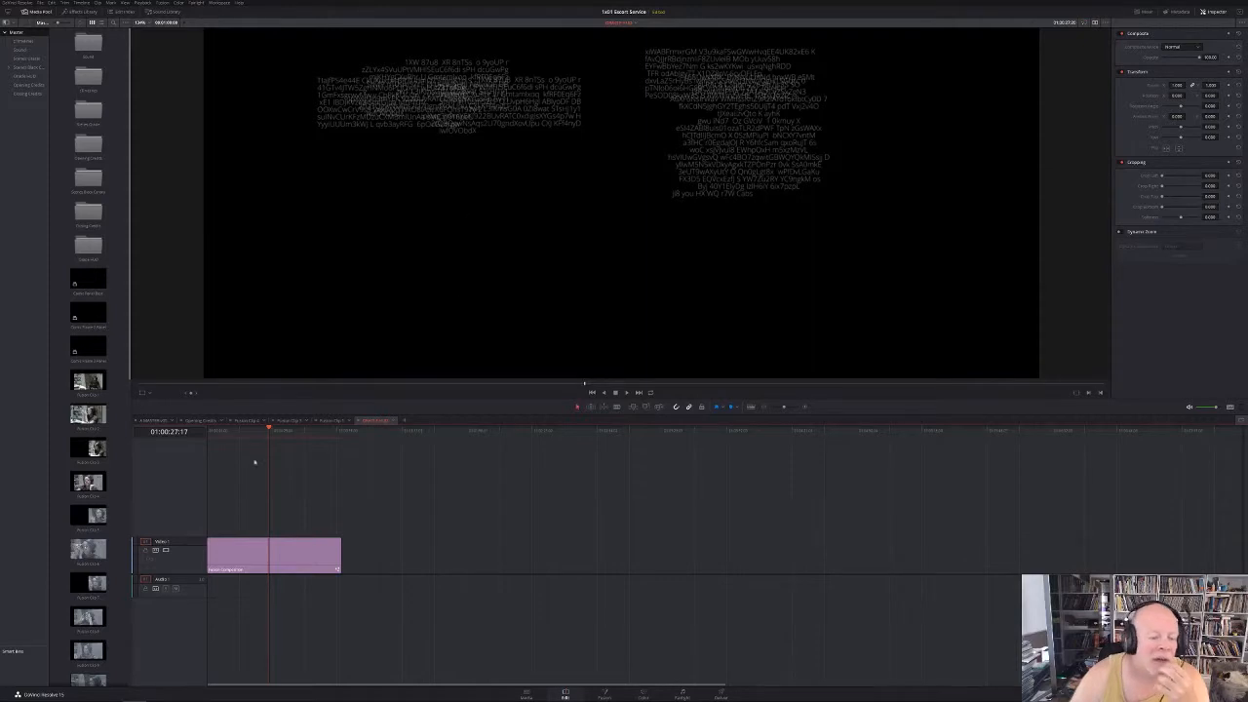
Disconnect both right-hand text image planes from Merge3D1 in Fusion and check the composition at frame 0
click(604, 695)
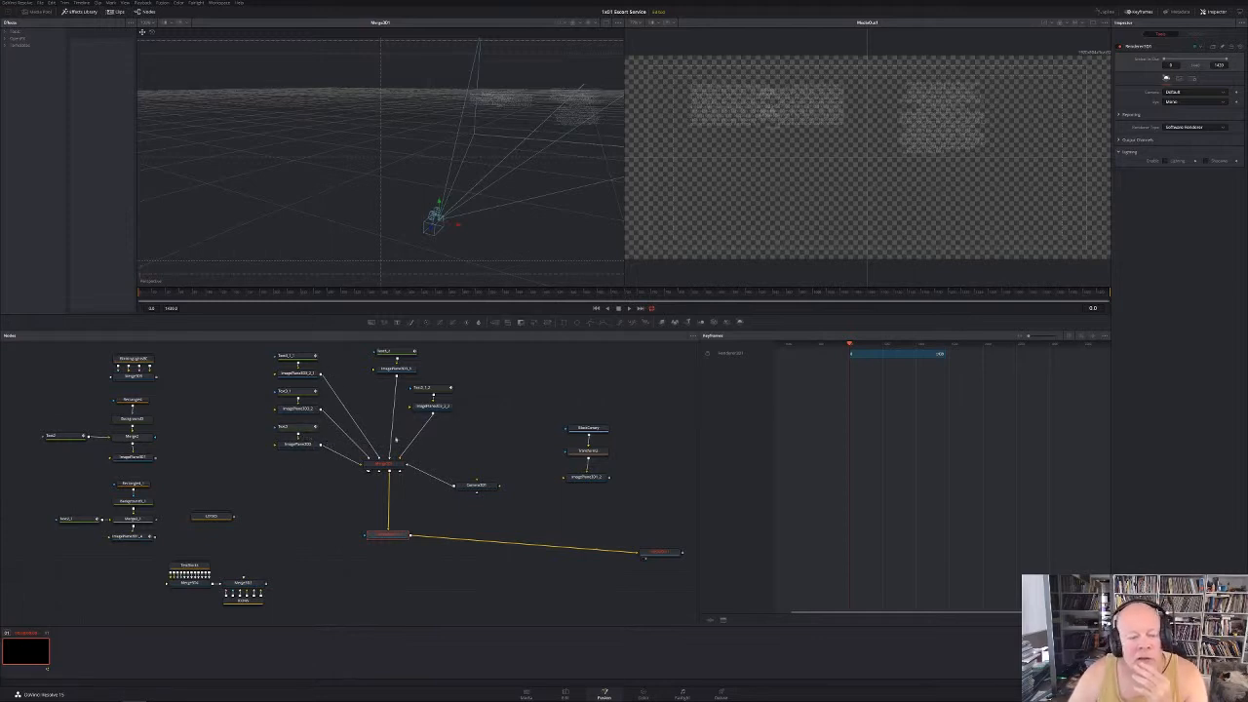
click(407, 448)
drag(391, 449, 399, 440)
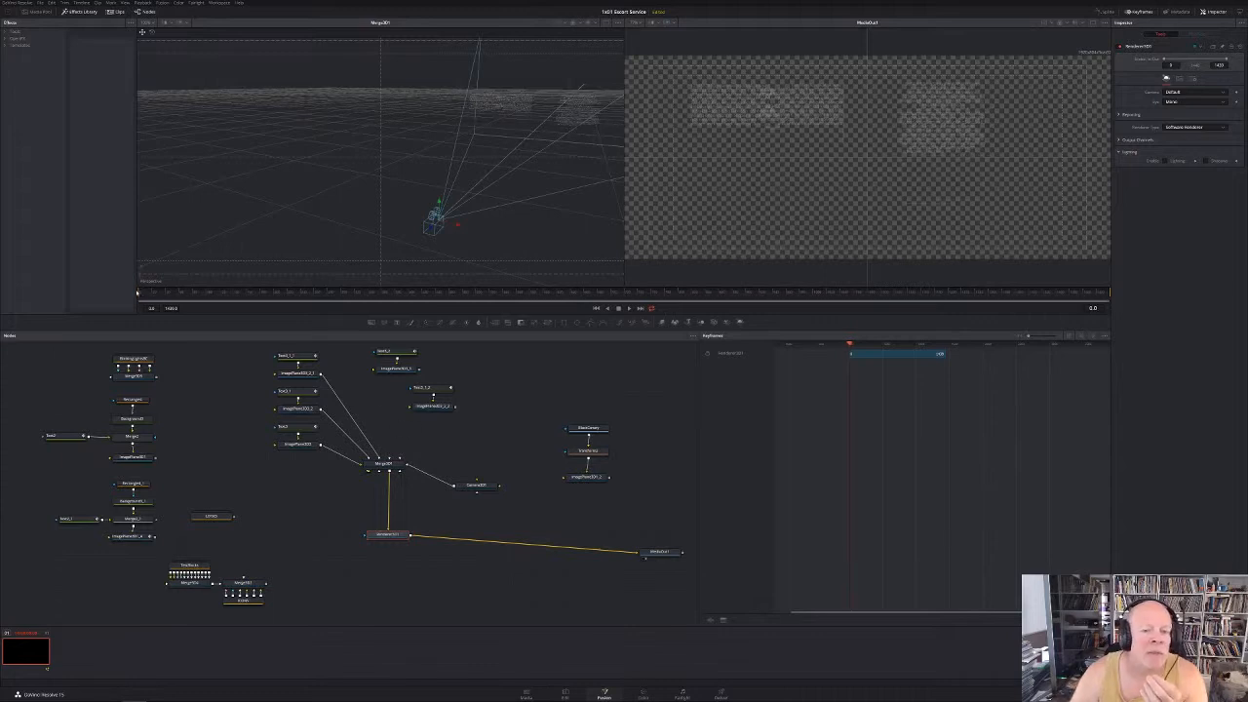
mouse_move(141, 293)
mouse_down()
mouse_move(341, 300)
mouse_move(140, 306)
mouse_up()
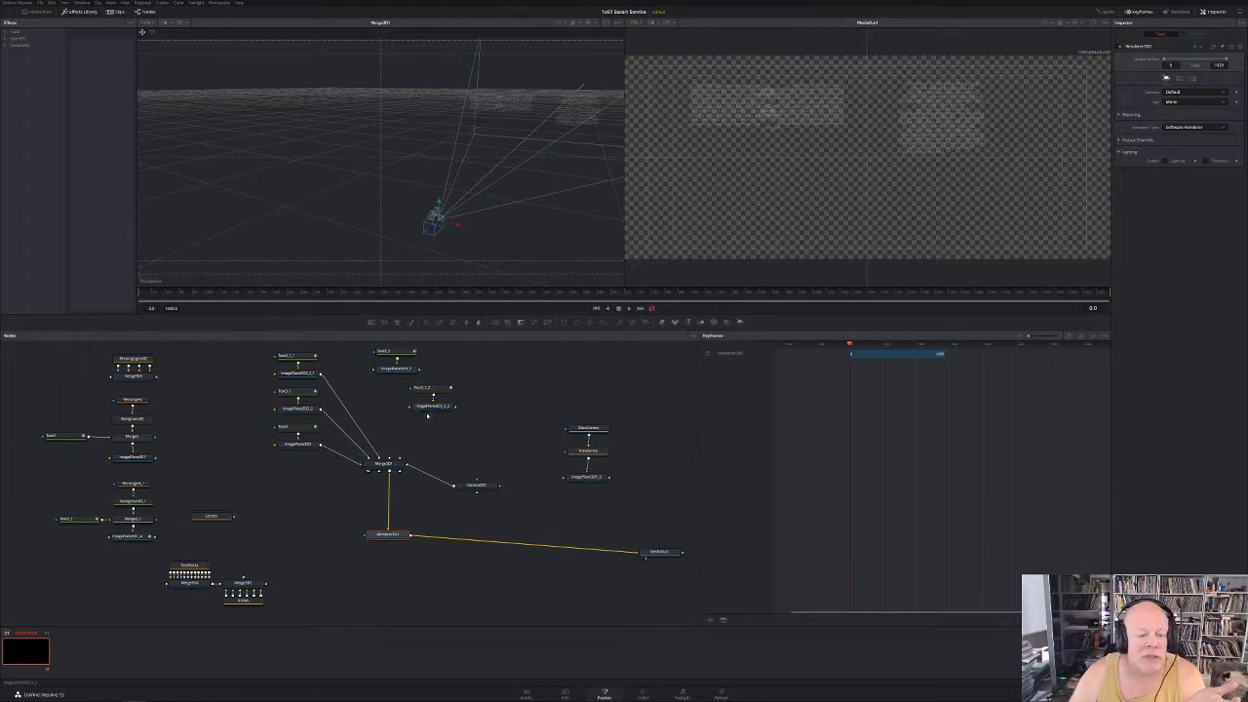
Set the render's output file name to "HUD Base Wall of Text 01" in the Oracle HUD folder
click(721, 695)
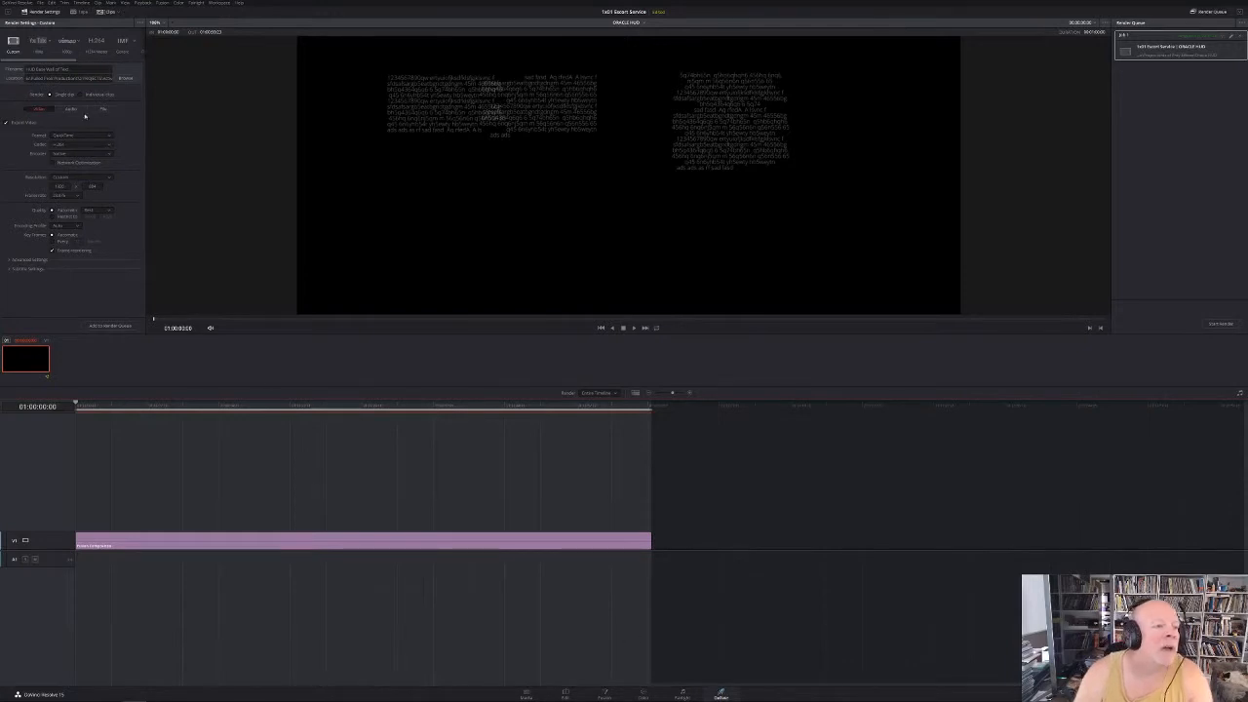
click(126, 78)
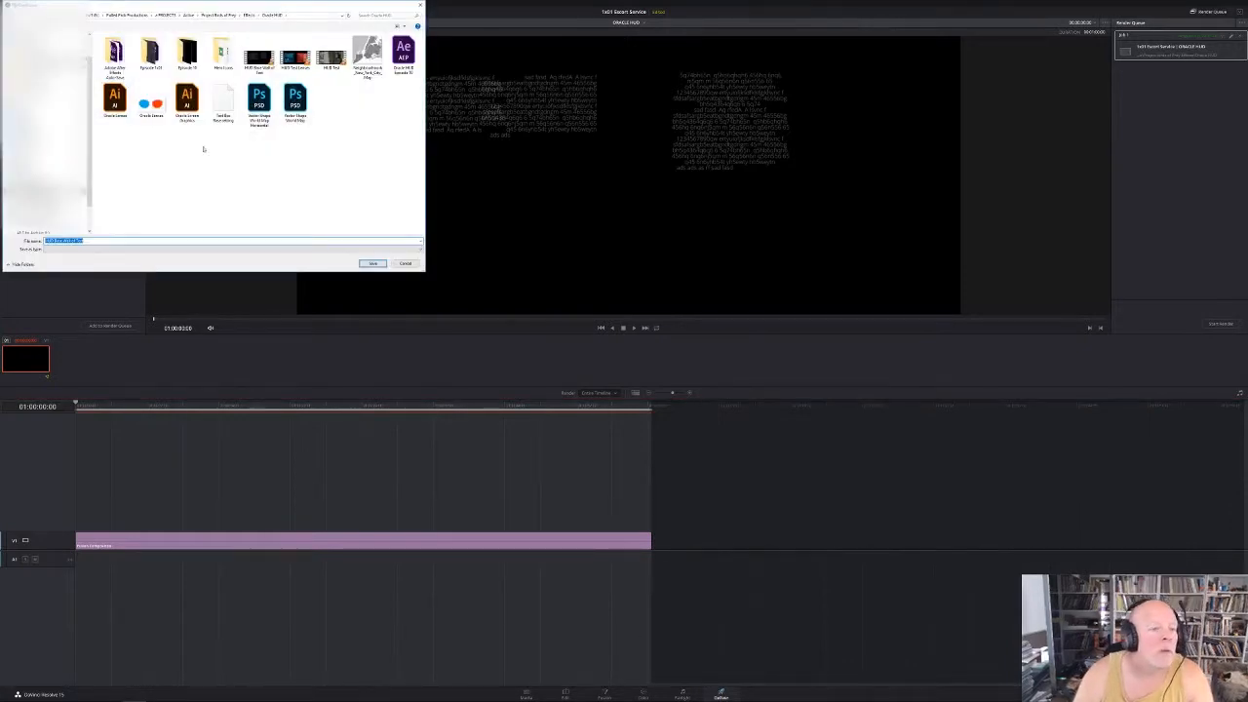
click(258, 57)
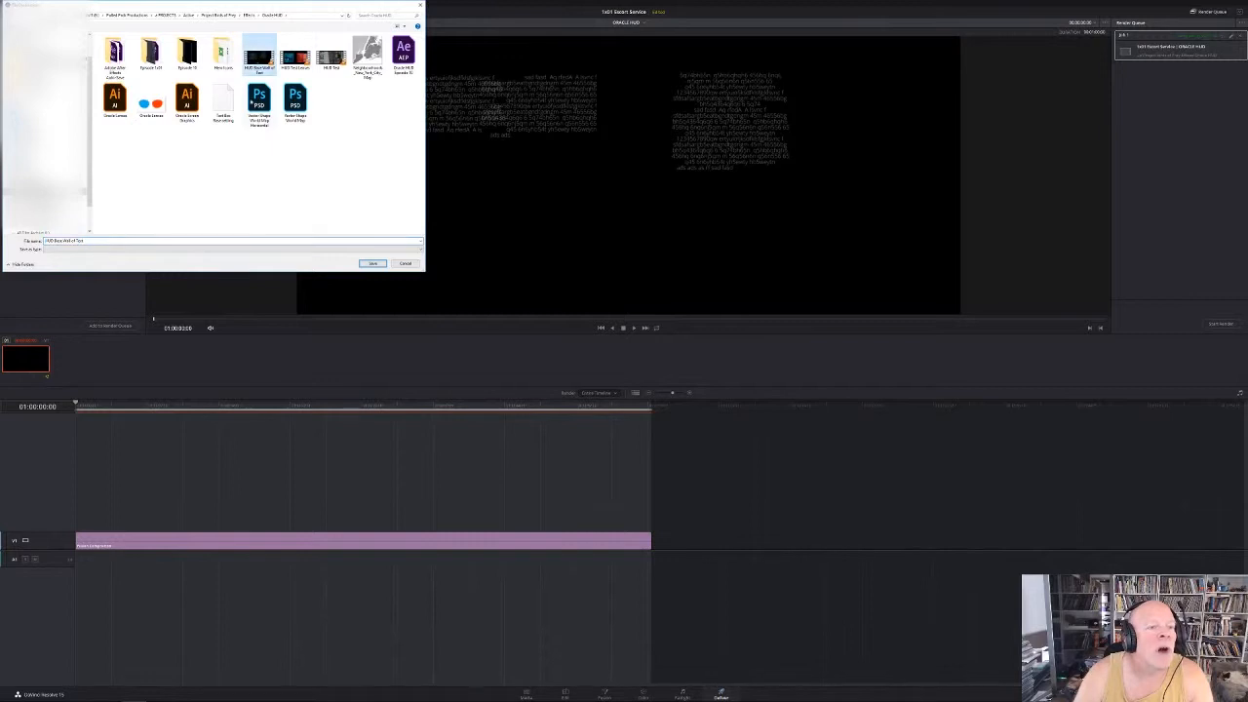
click(102, 242)
click(106, 241)
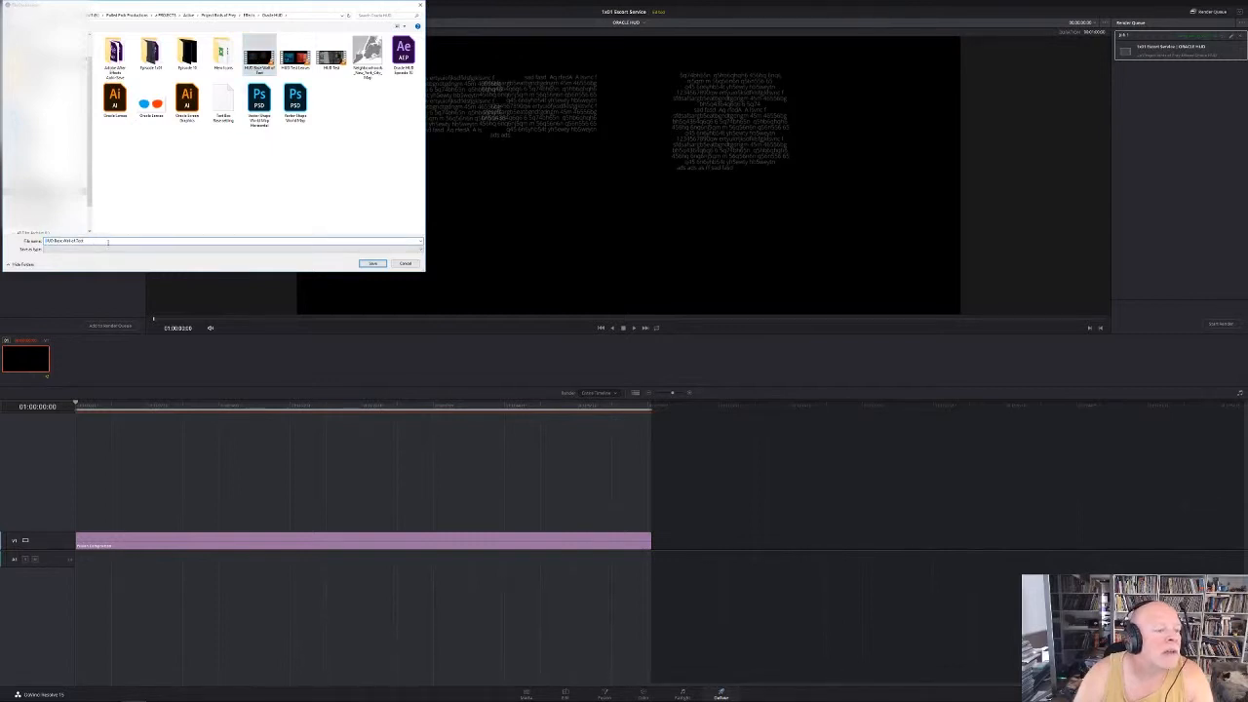
text(01)
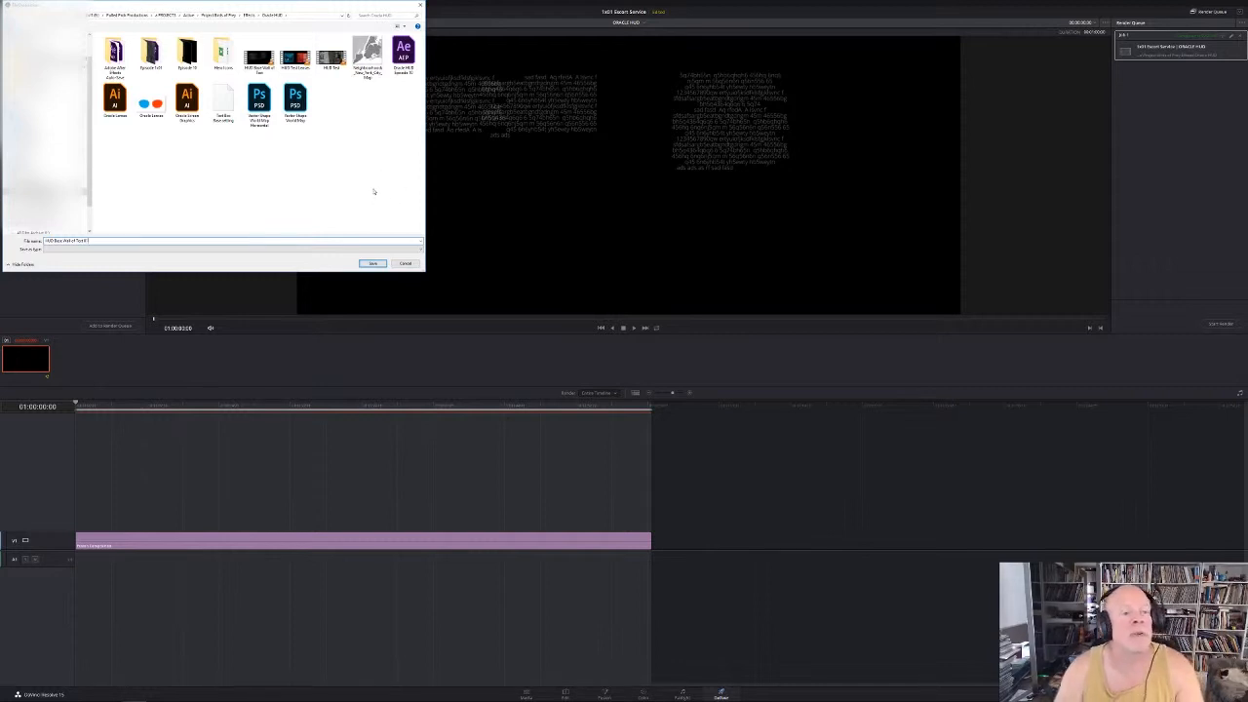
click(372, 264)
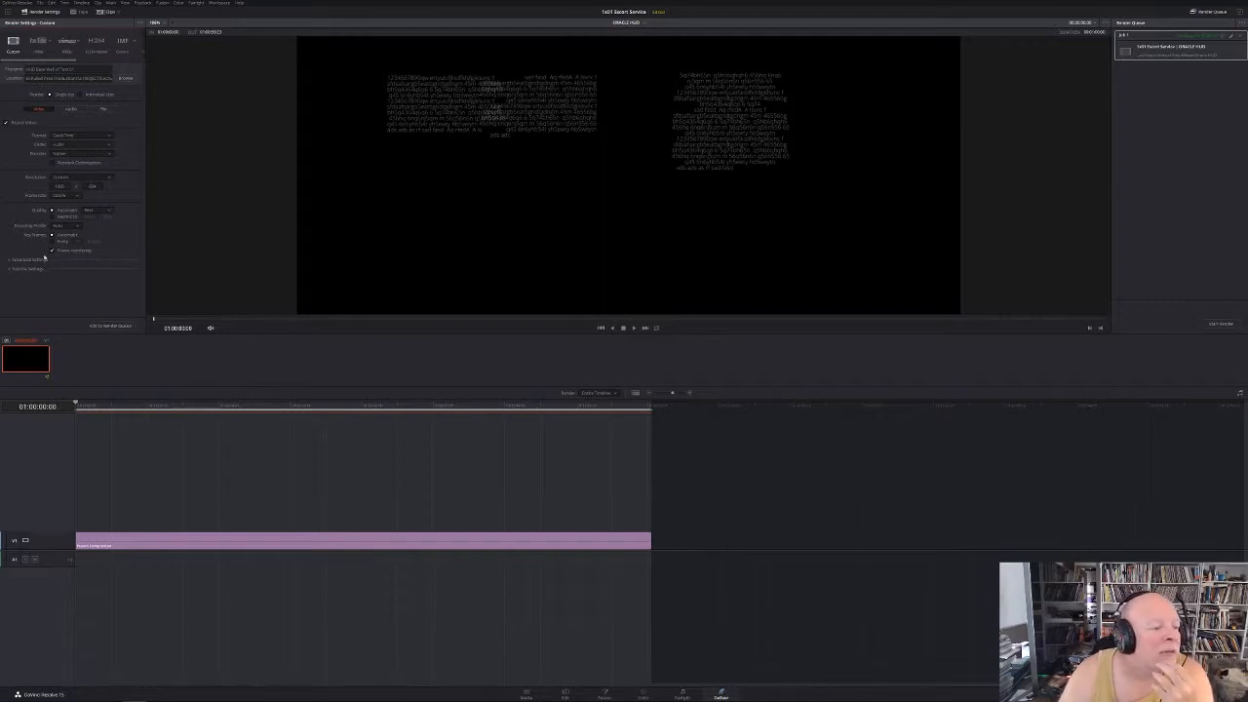
Review the advanced render settings, queue the new render, remove the older job and start rendering
click(13, 259)
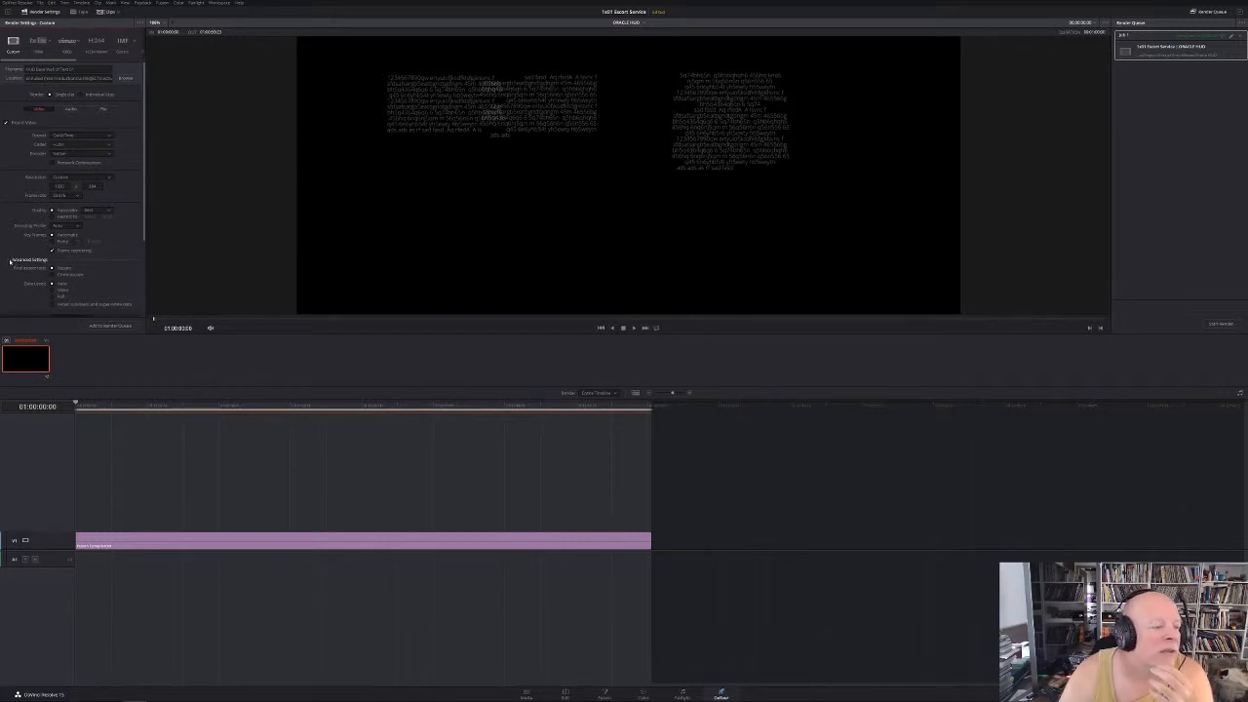
click(11, 261)
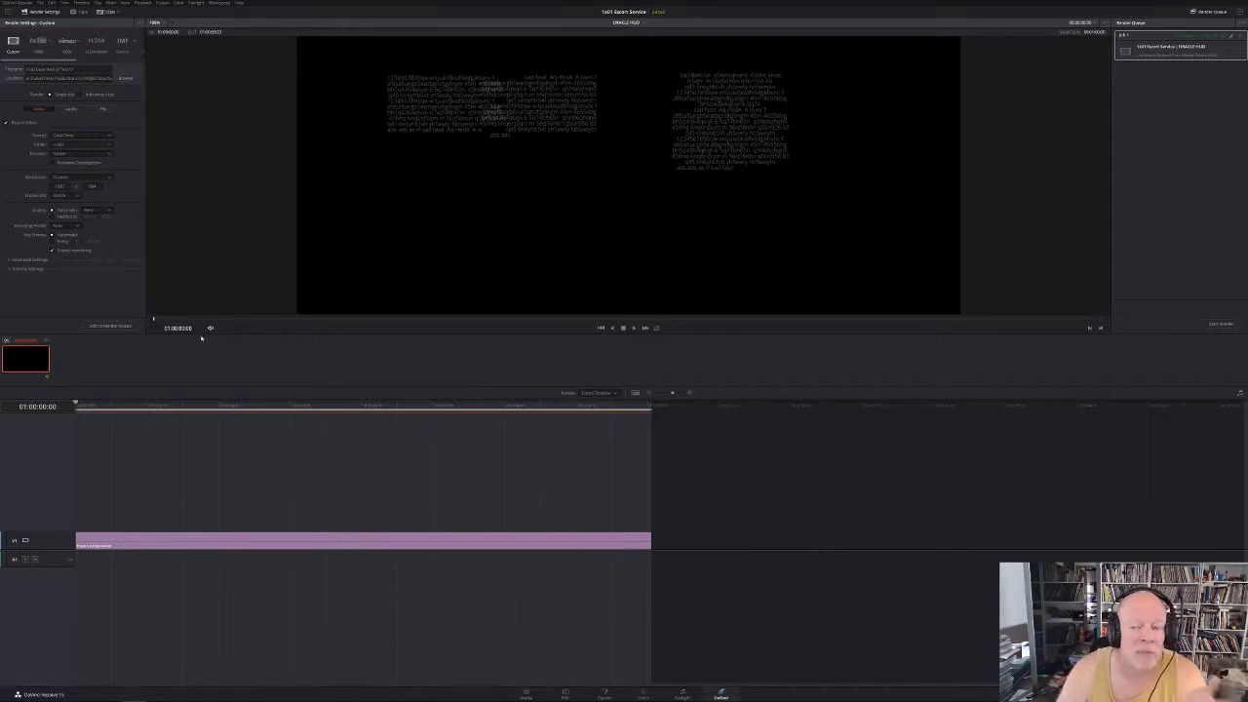
click(110, 324)
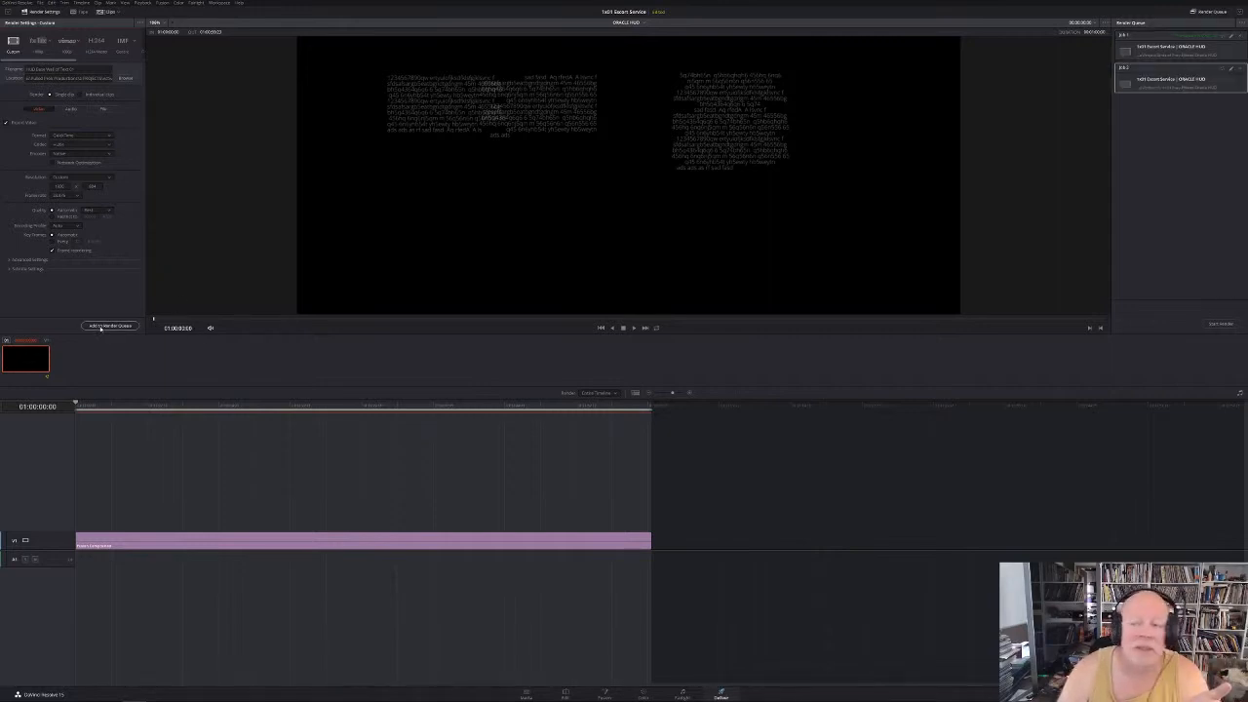
click(1239, 37)
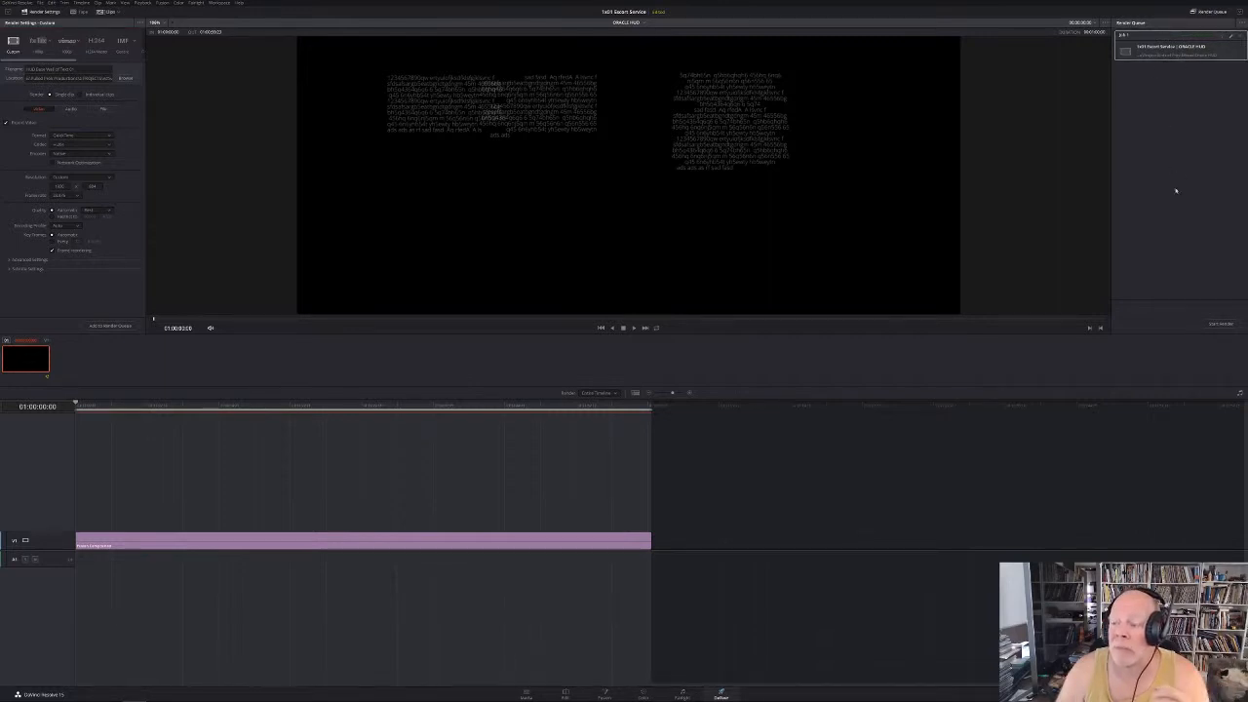
click(1219, 325)
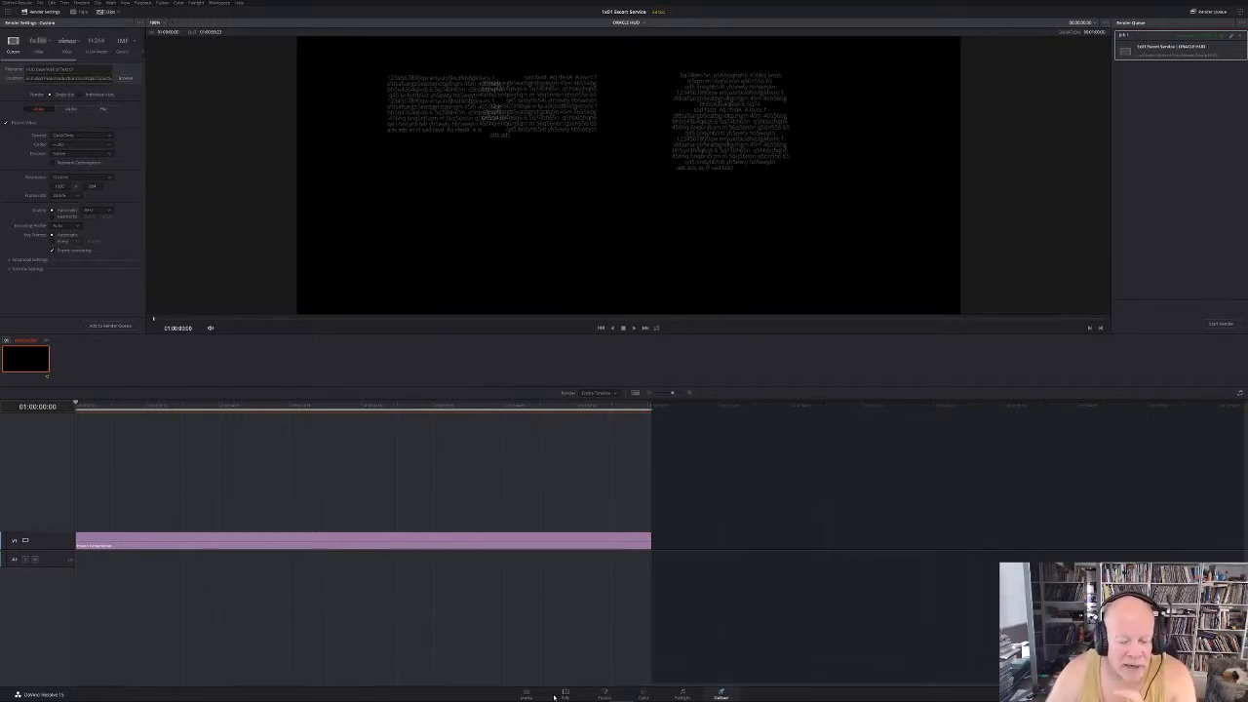
Return to Fusion and view the uppermost left-column text node on its own with its text settings
click(606, 694)
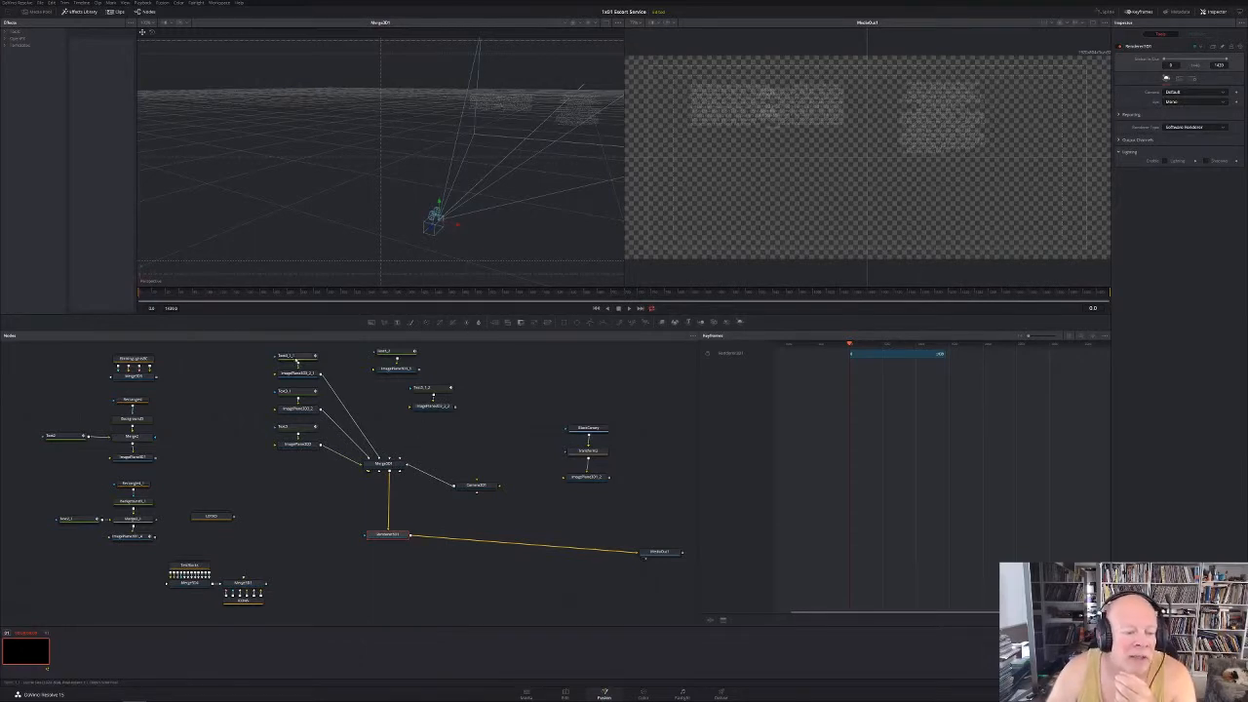
drag(297, 354, 332, 183)
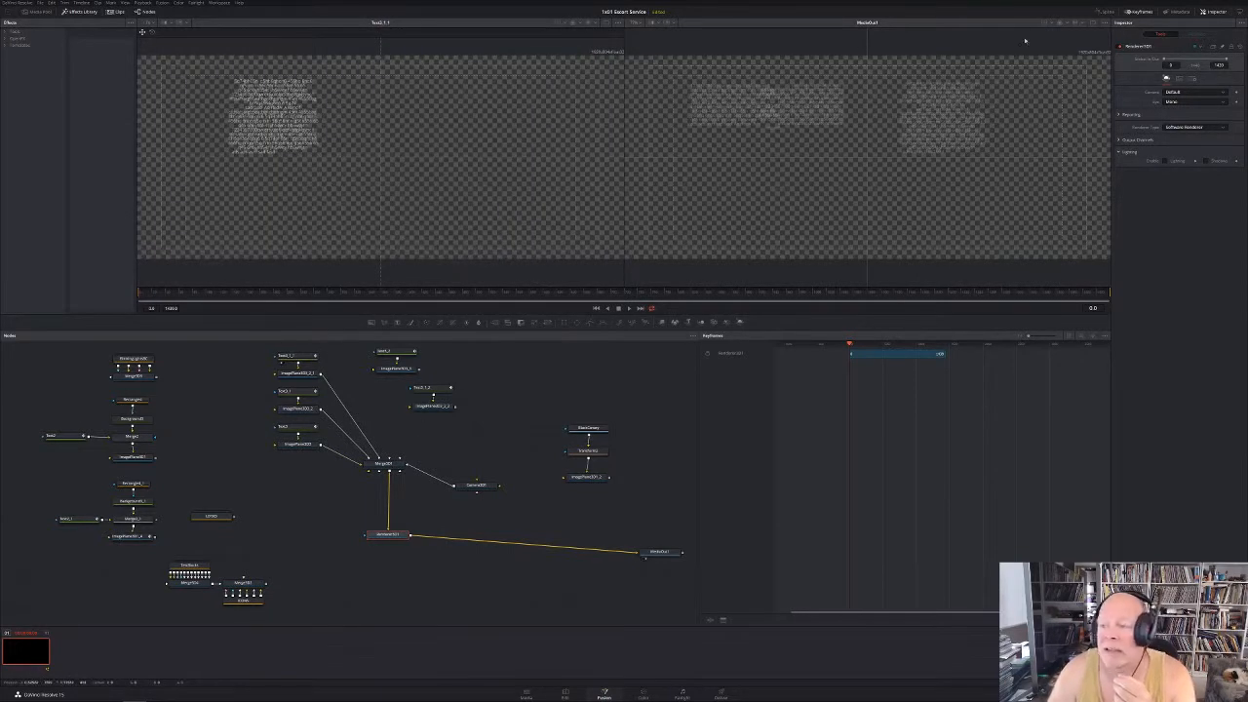
click(297, 357)
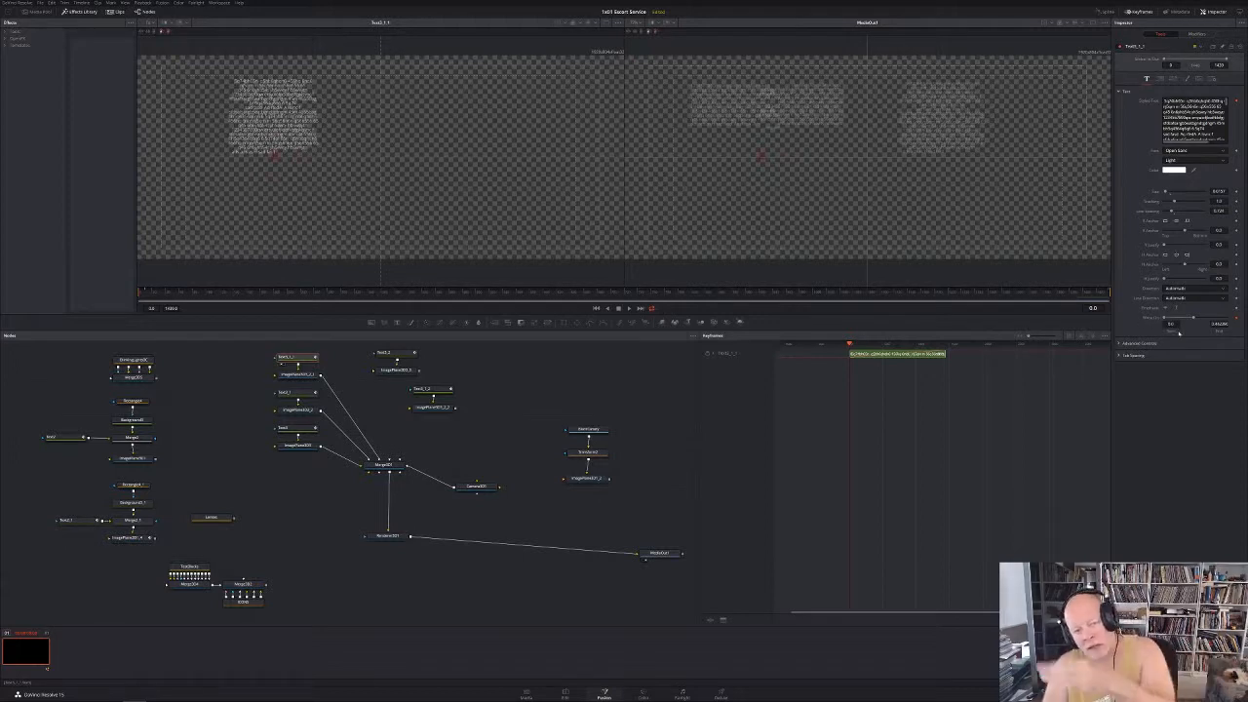
Examine the text node's Write On options, scrub through its animation and inspect its modifiers
right_click(1145, 320)
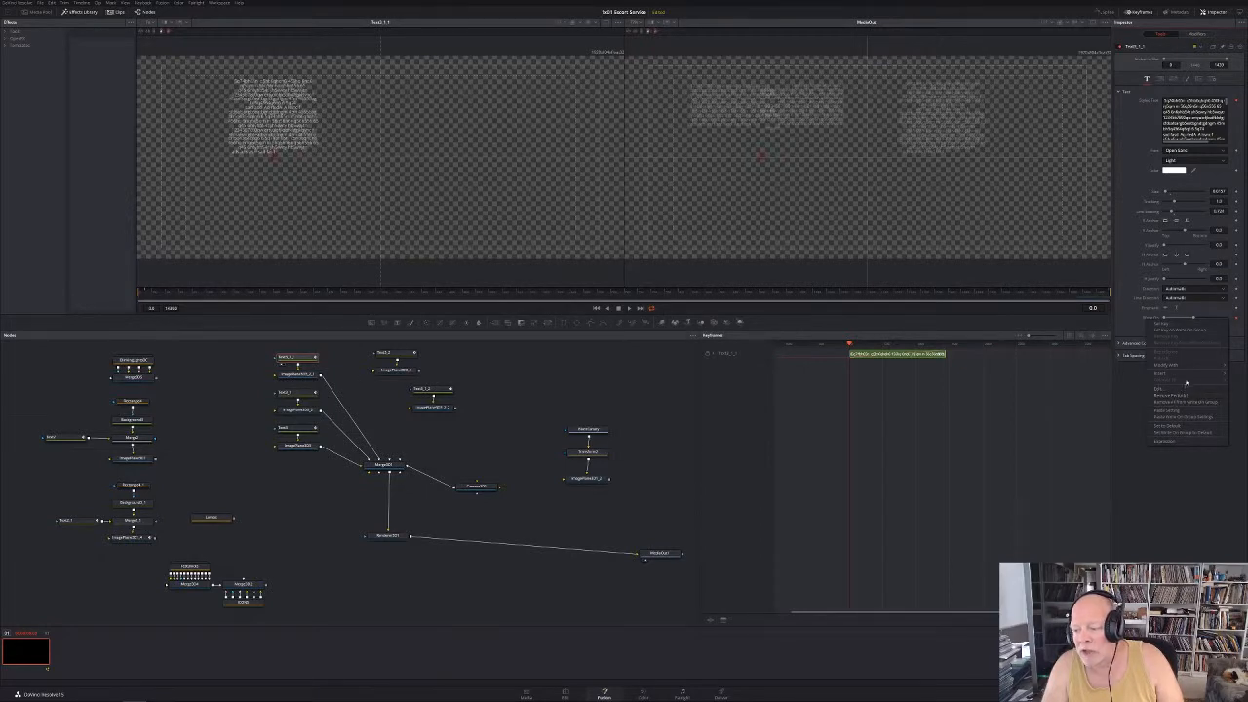
mouse_move(1178, 368)
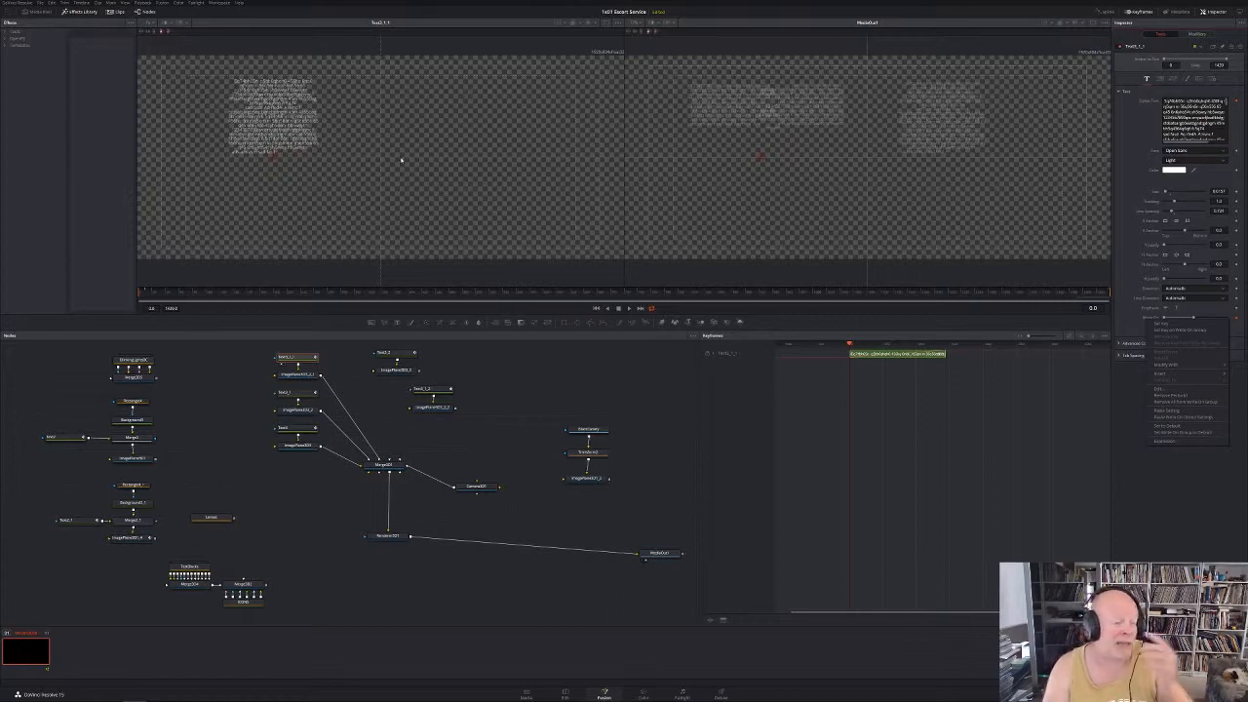
drag(150, 292, 244, 300)
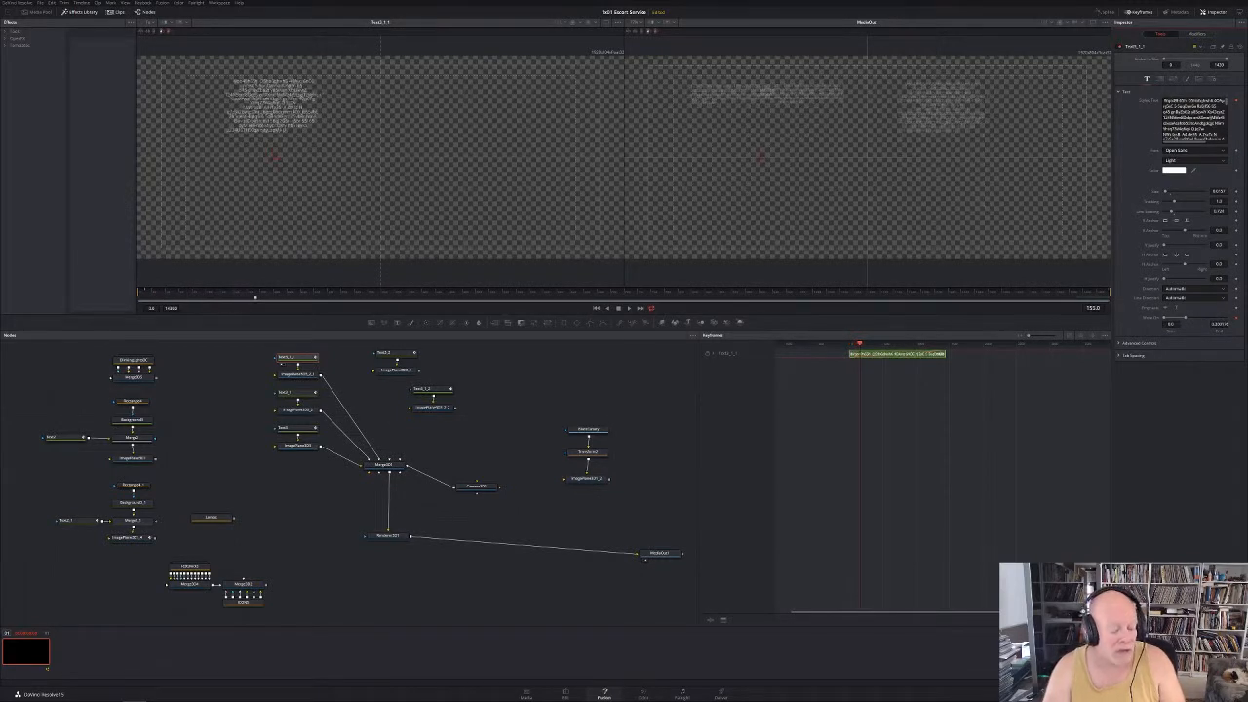
click(1191, 34)
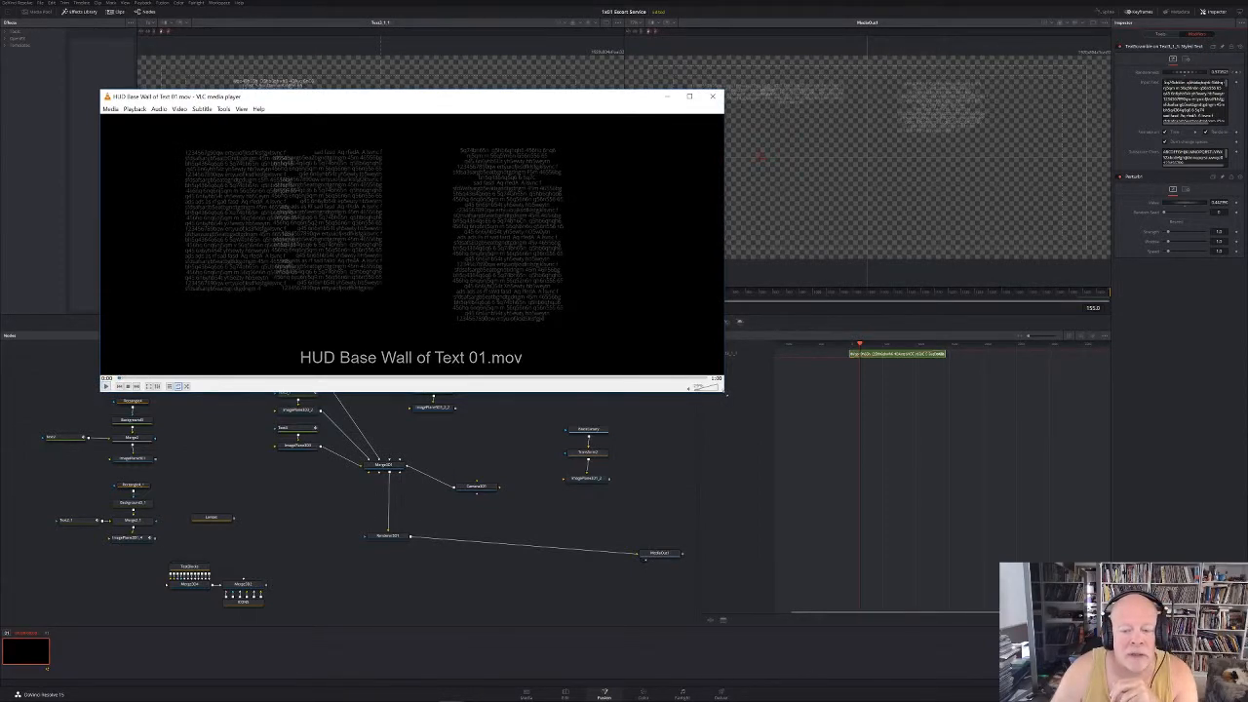
In VLC media player, enlarge and reposition the window, then play the rendered HUD Base Wall of Text 01 movie
drag(724, 394, 995, 555)
drag(992, 553, 996, 556)
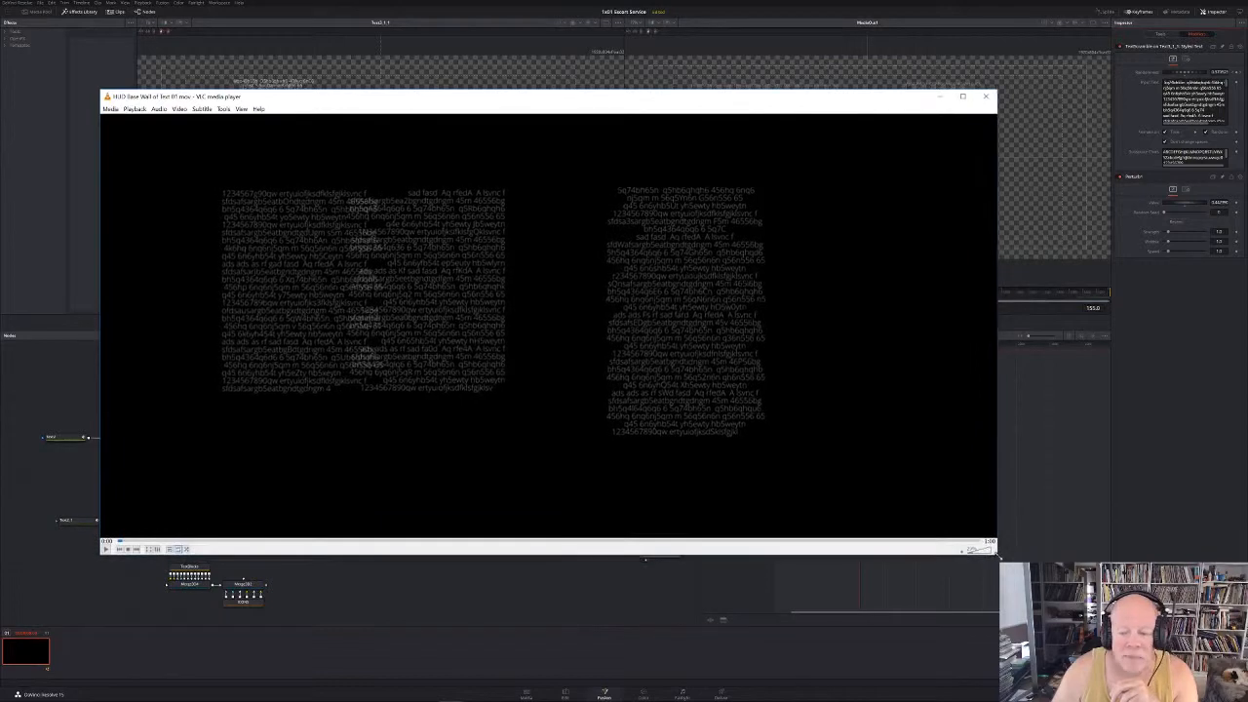
drag(457, 99, 412, 71)
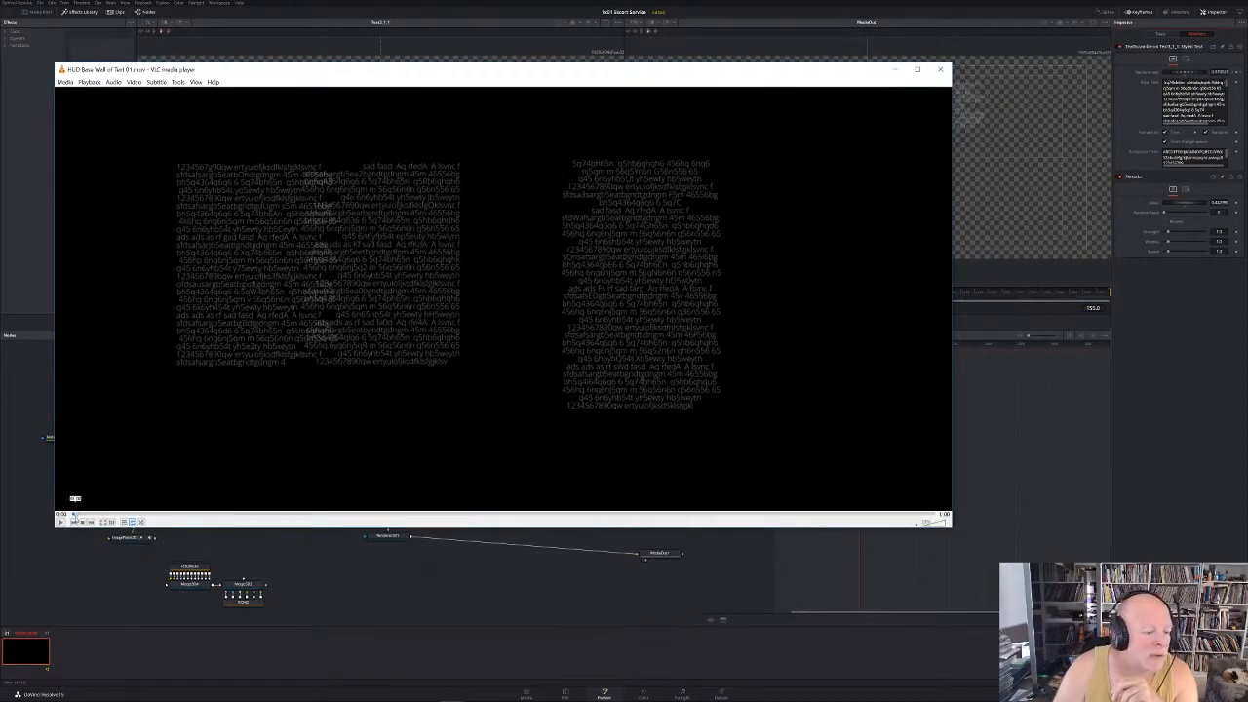
click(60, 522)
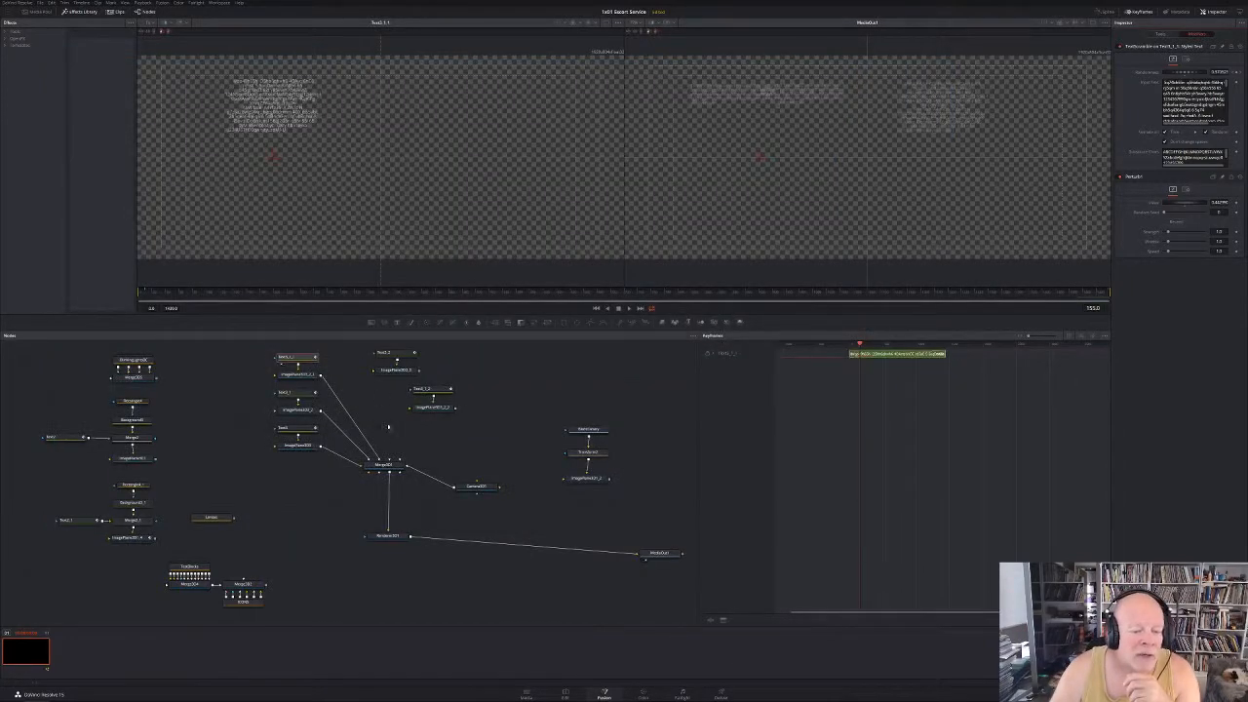
In Fusion, try feeding the 3D merge from the two spare image planes instead of the three left-column ones, and set the spare node pairs side by side
click(367, 438)
click(354, 445)
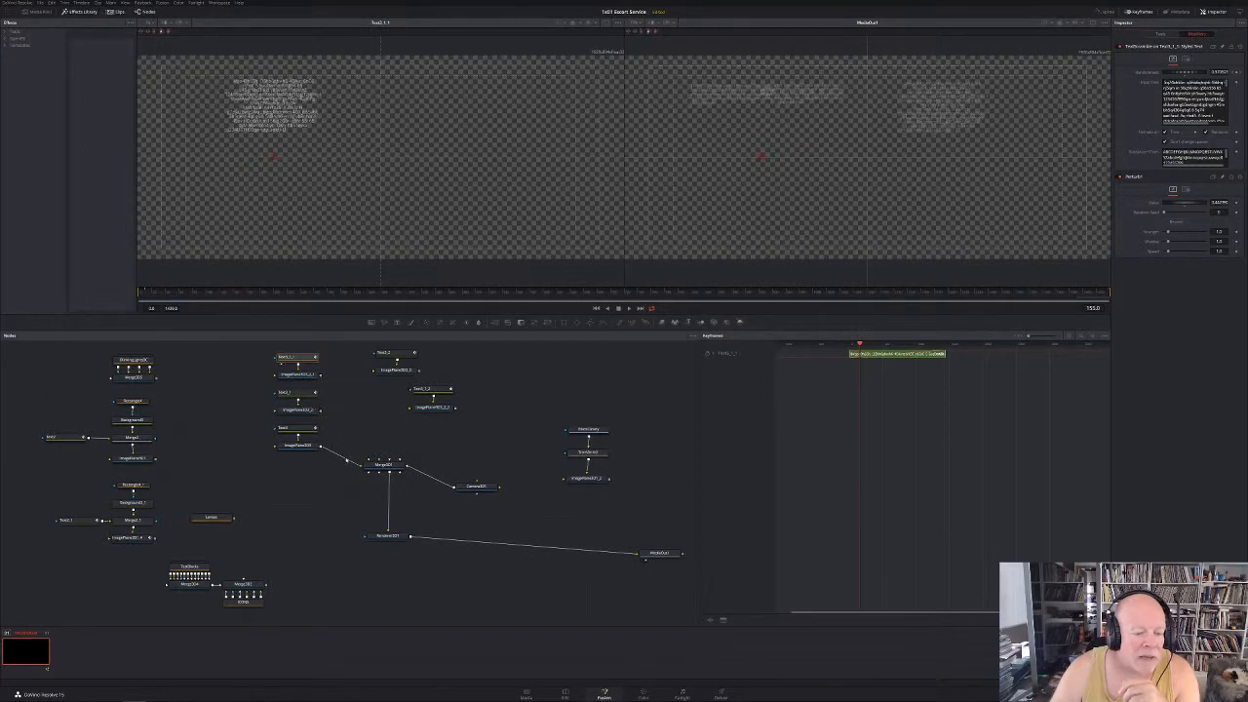
click(346, 461)
drag(455, 408, 383, 464)
drag(420, 371, 386, 465)
drag(243, 294, 141, 300)
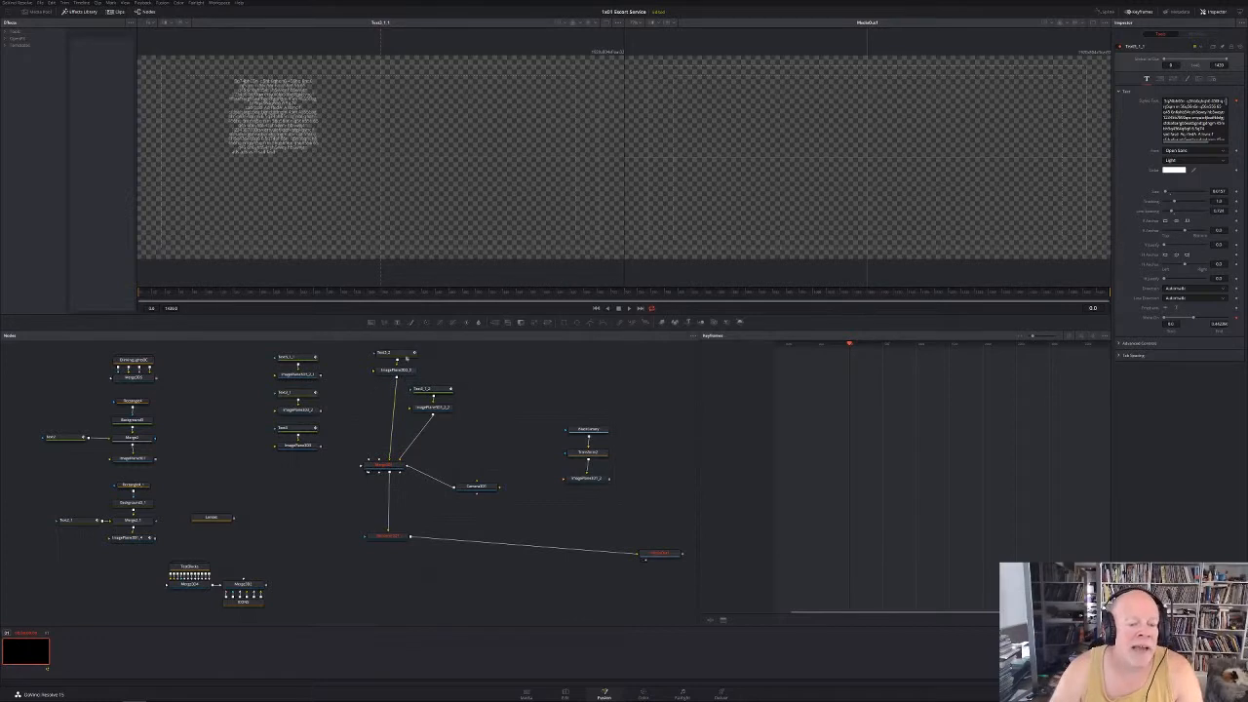
drag(418, 371, 493, 365)
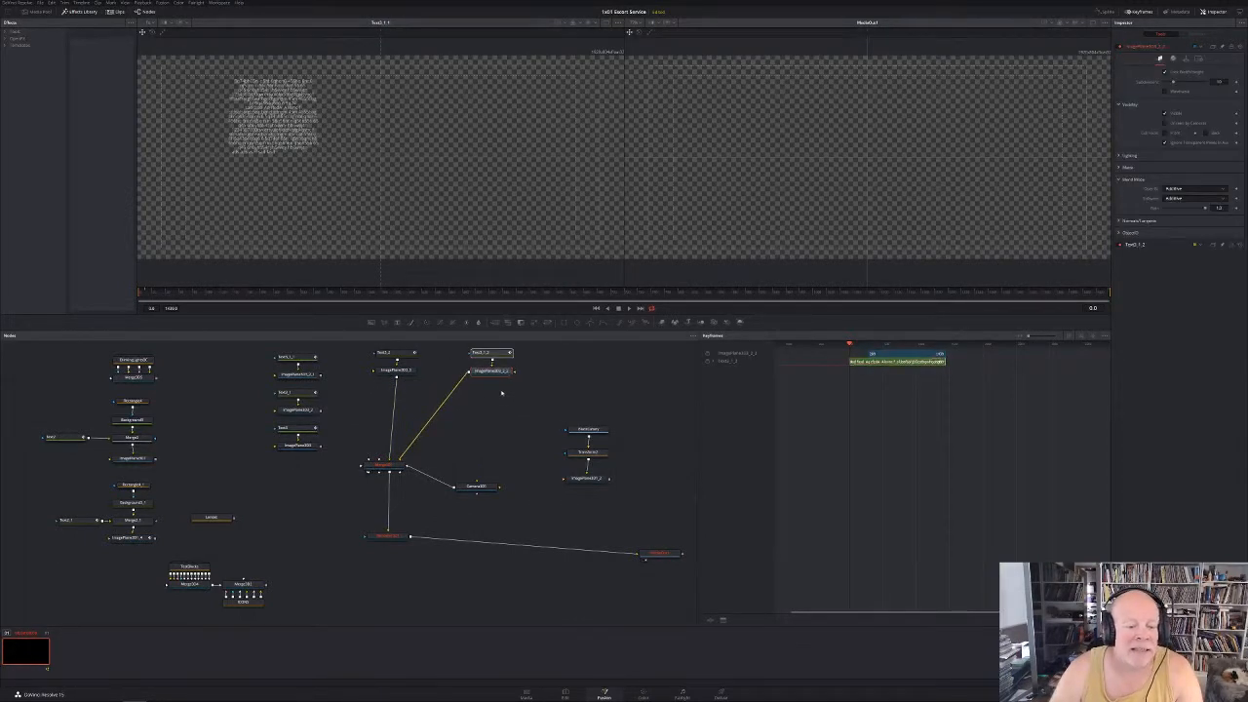
mouse_move(432, 390)
mouse_down()
mouse_move(388, 355)
mouse_move(426, 374)
mouse_up()
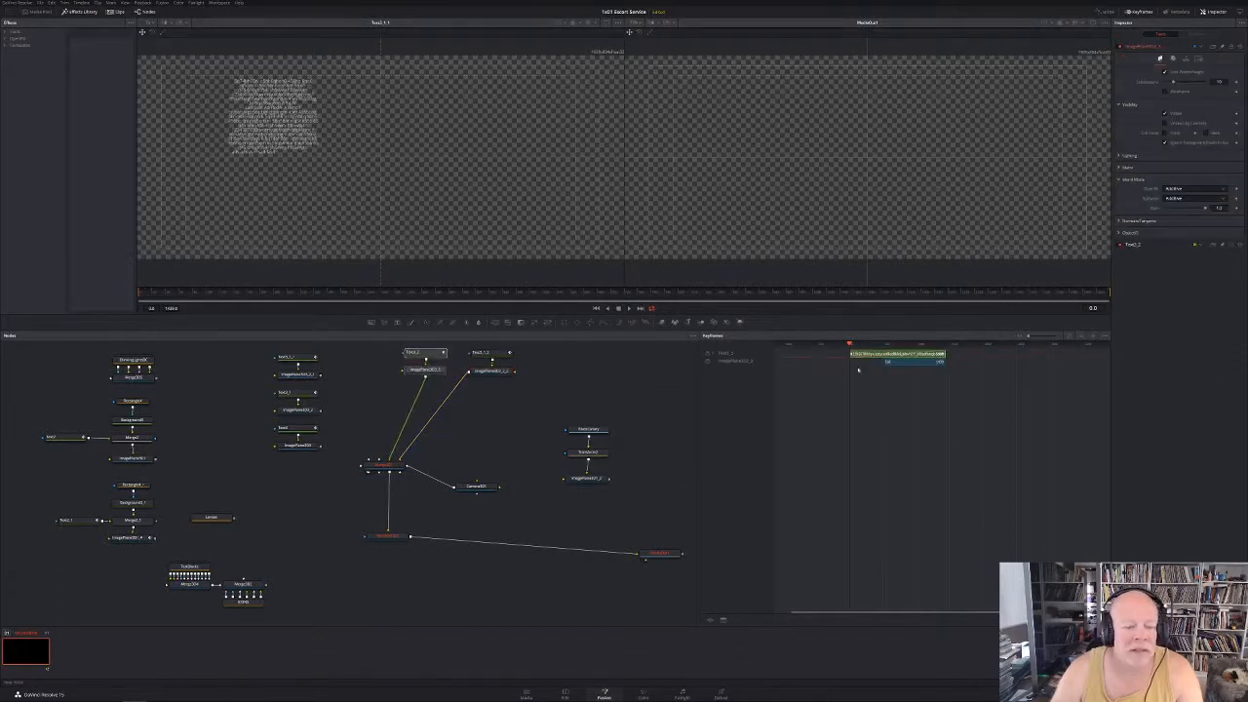
Duplicate the lowest left-column text and image plane pair, connect the copy to the 3D merge and view its image plane
drag(326, 462, 296, 422)
click(506, 401)
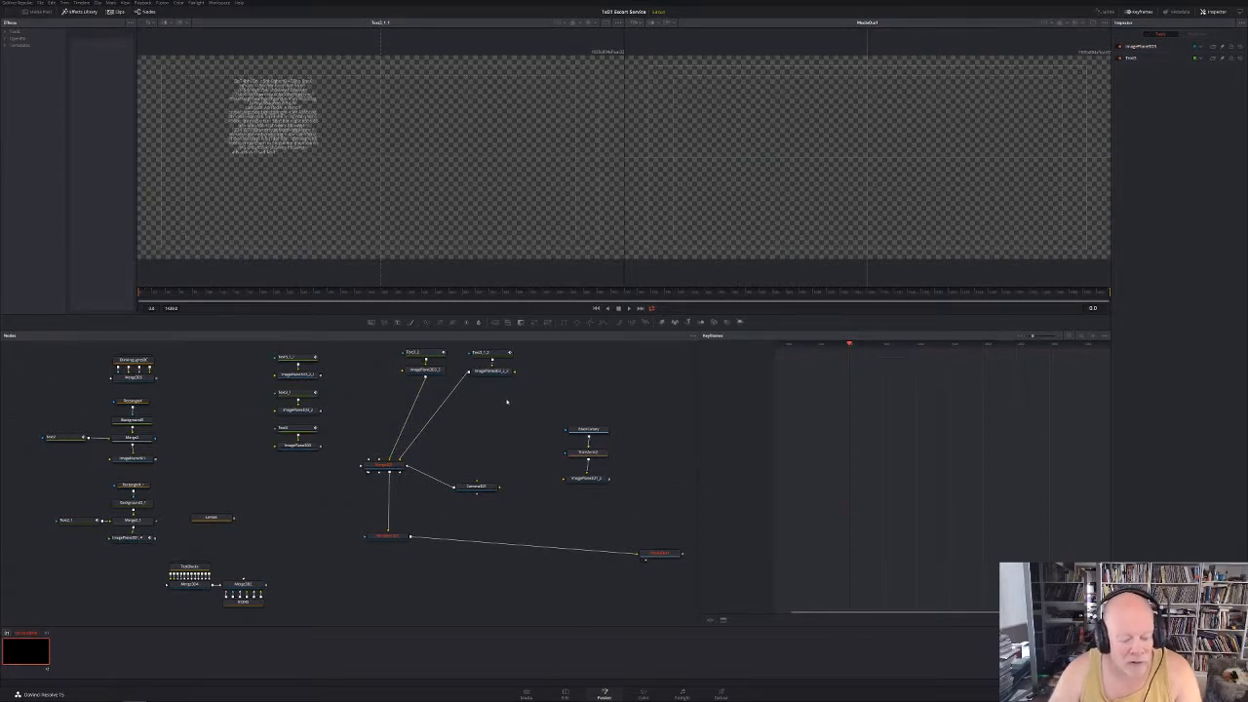
key(ctrl+v)
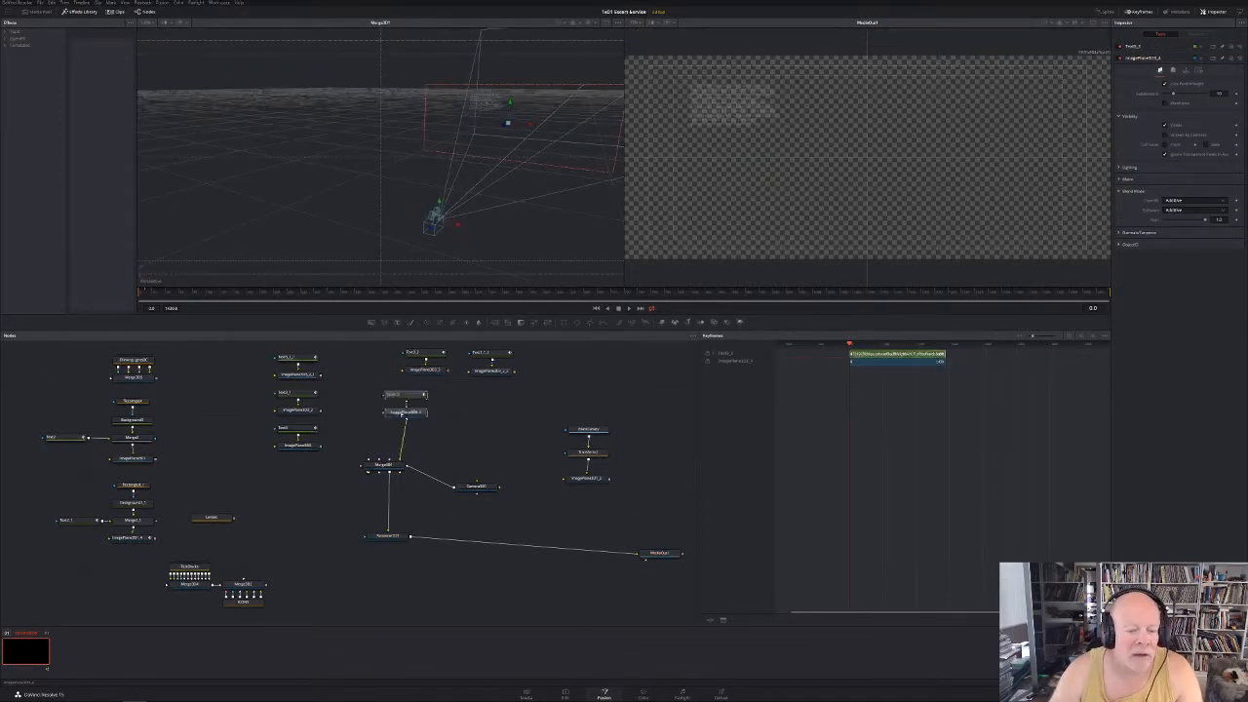
drag(406, 412, 393, 415)
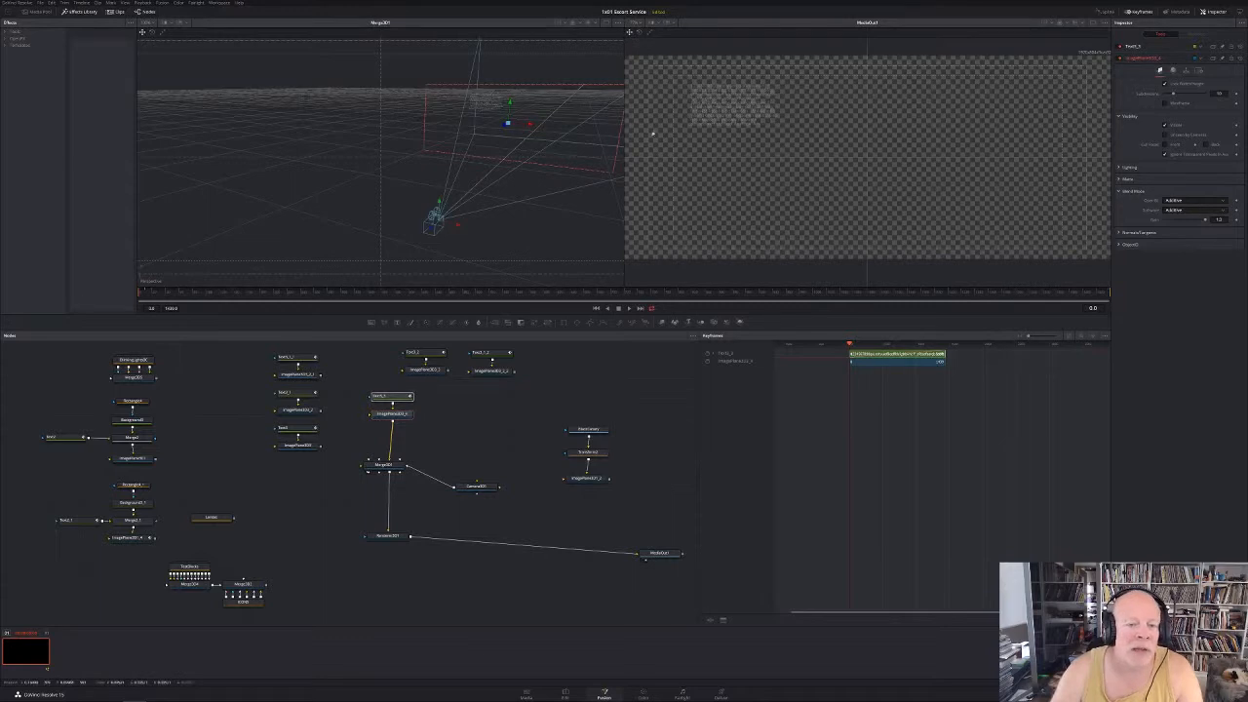
key(1)
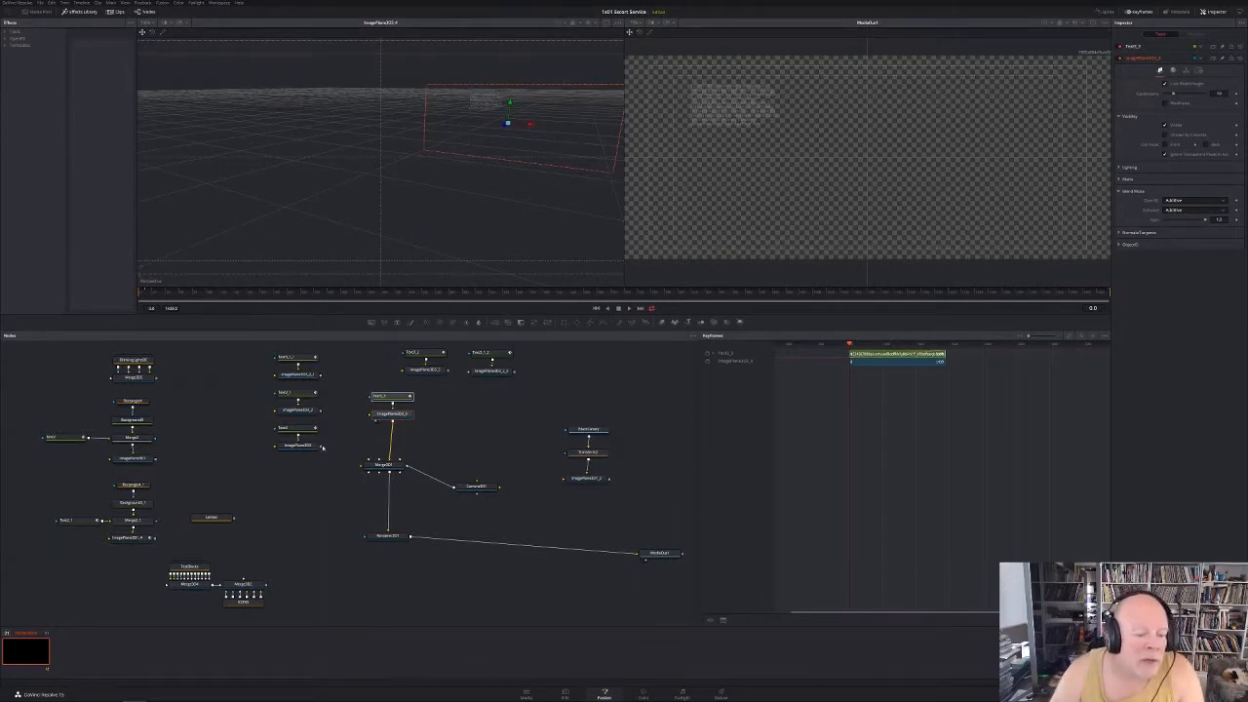
Reconnect the three left-column image planes to the 3D merge and delete the two spare text and image plane pairs
drag(322, 446, 369, 466)
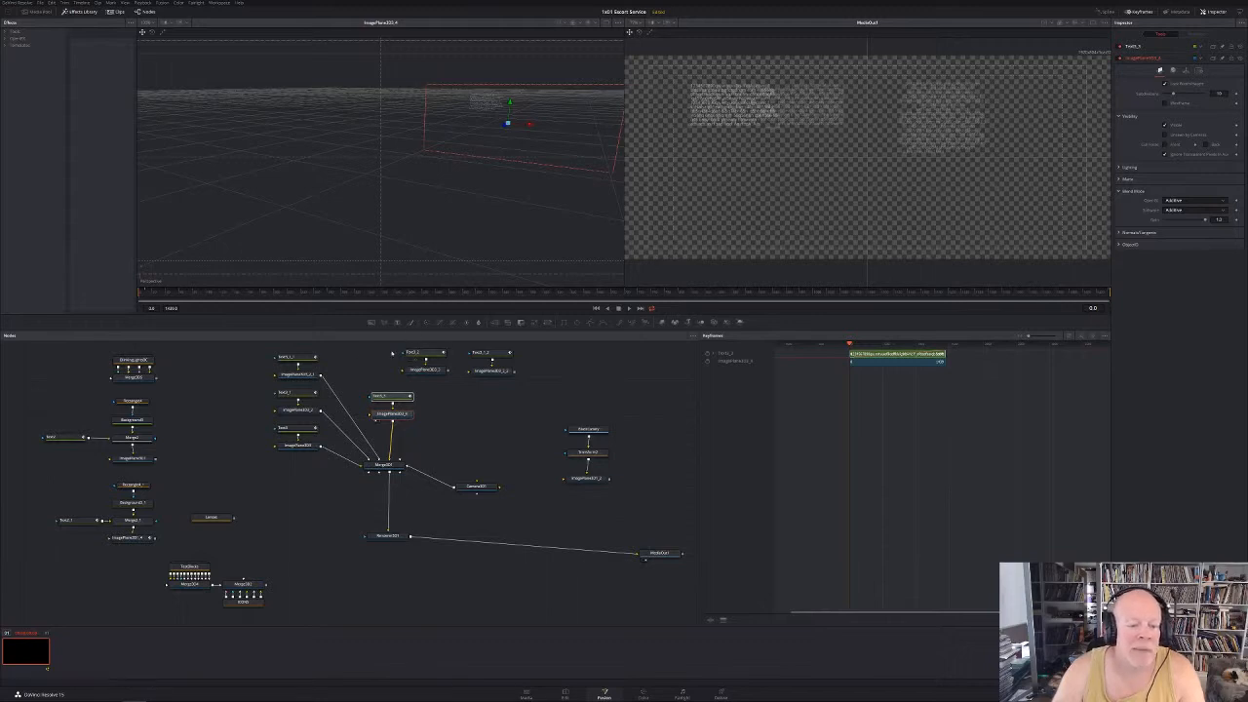
drag(391, 353, 505, 377)
click(501, 362)
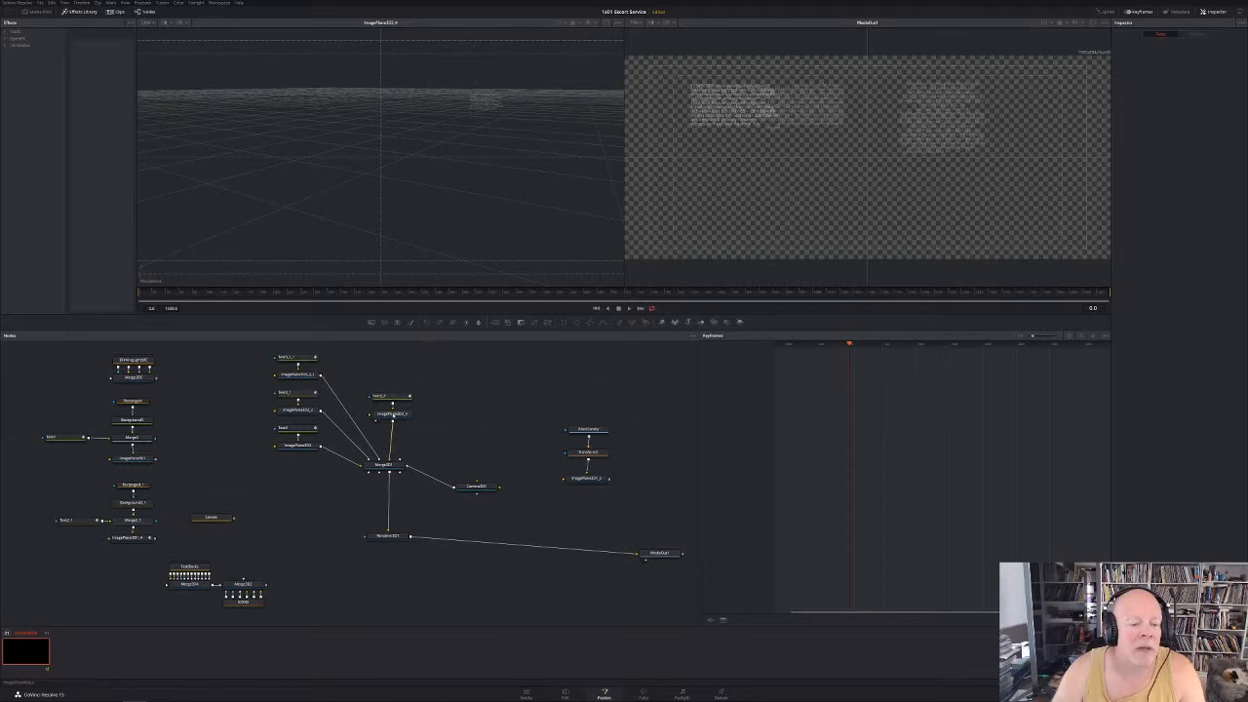
Move the duplicated image plane slightly up and to the right so its text is offset from the original
click(391, 413)
drag(513, 122, 539, 118)
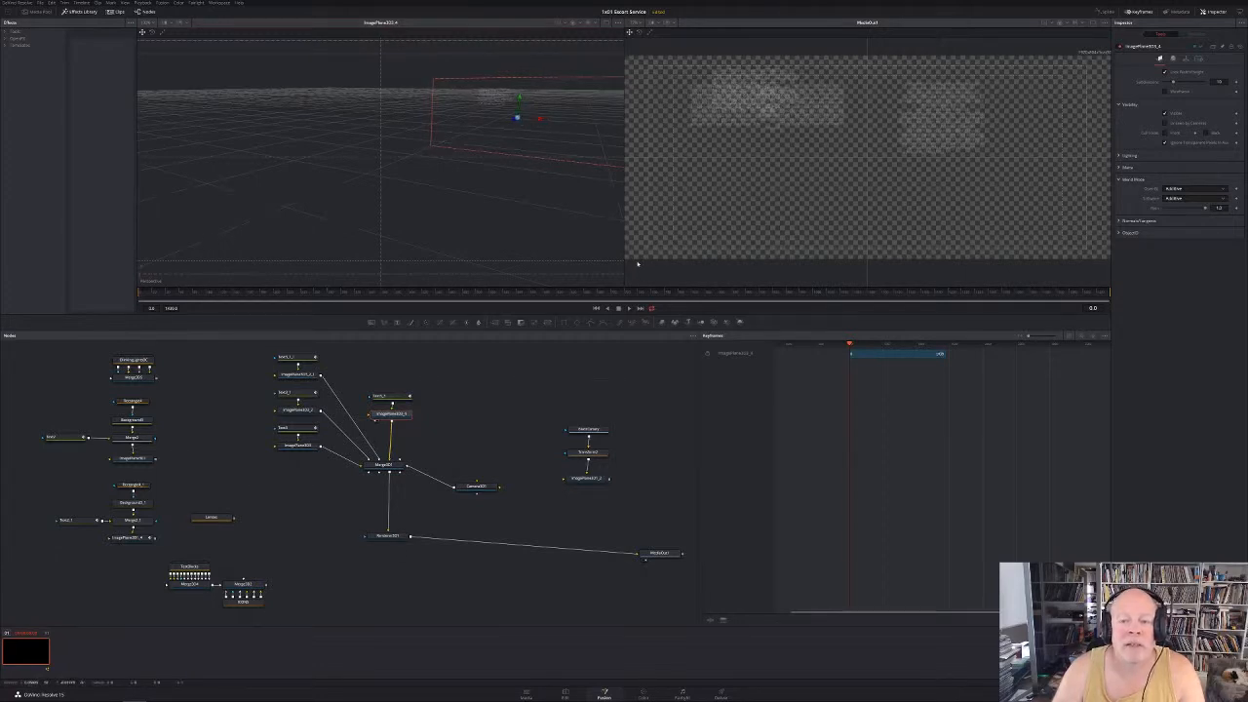
drag(401, 377, 433, 423)
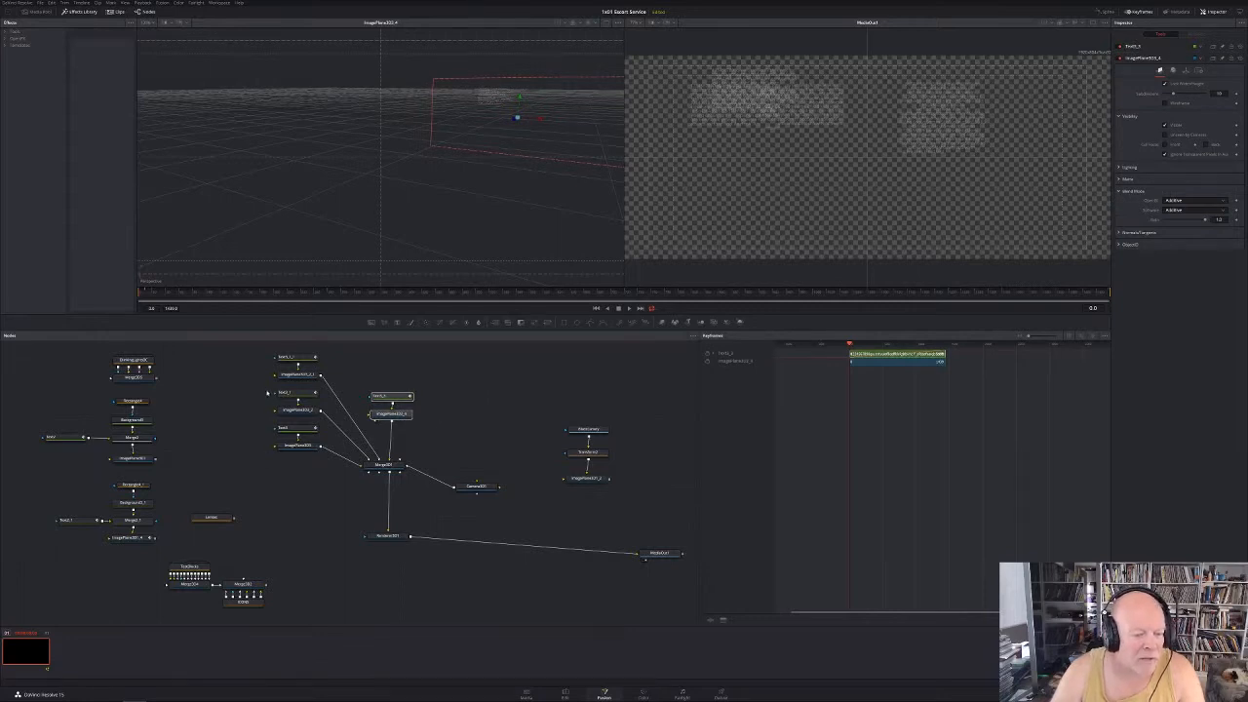
Duplicate the uppermost left-column text and image plane pair, connect the copy to the 3D merge and shift its image plane slightly up and left
drag(265, 389, 296, 416)
drag(263, 351, 319, 379)
click(457, 366)
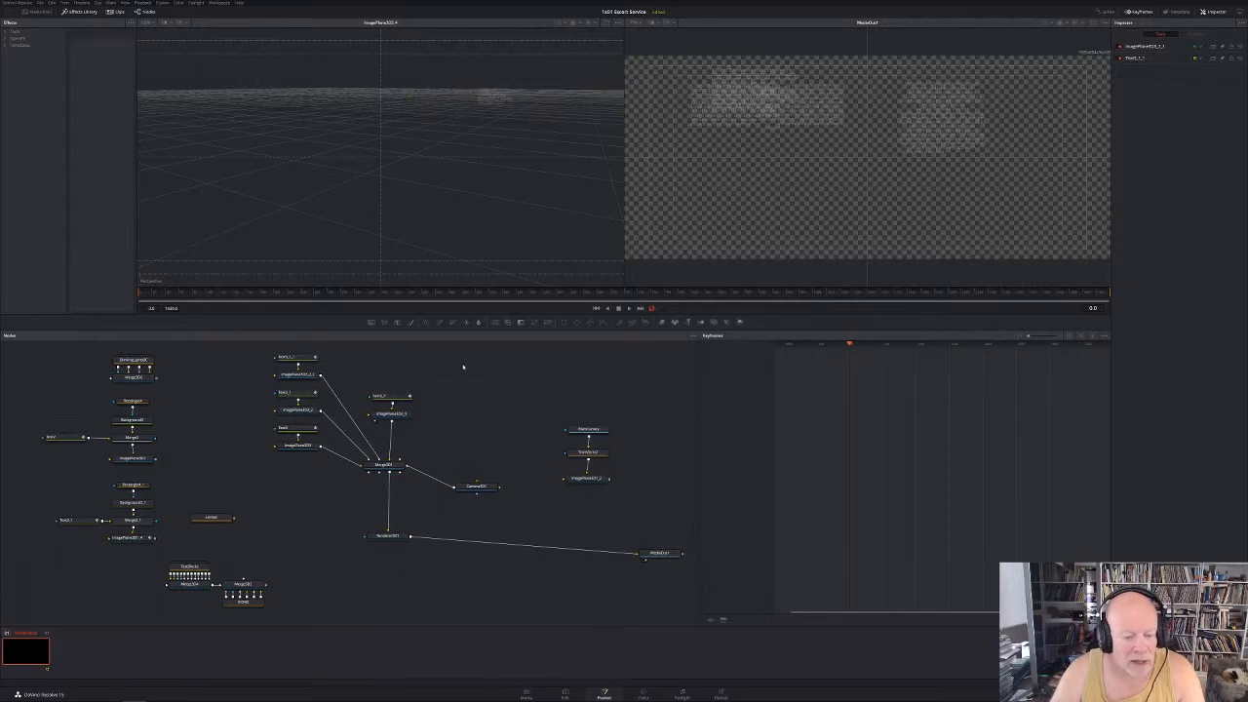
key(ctrl+v)
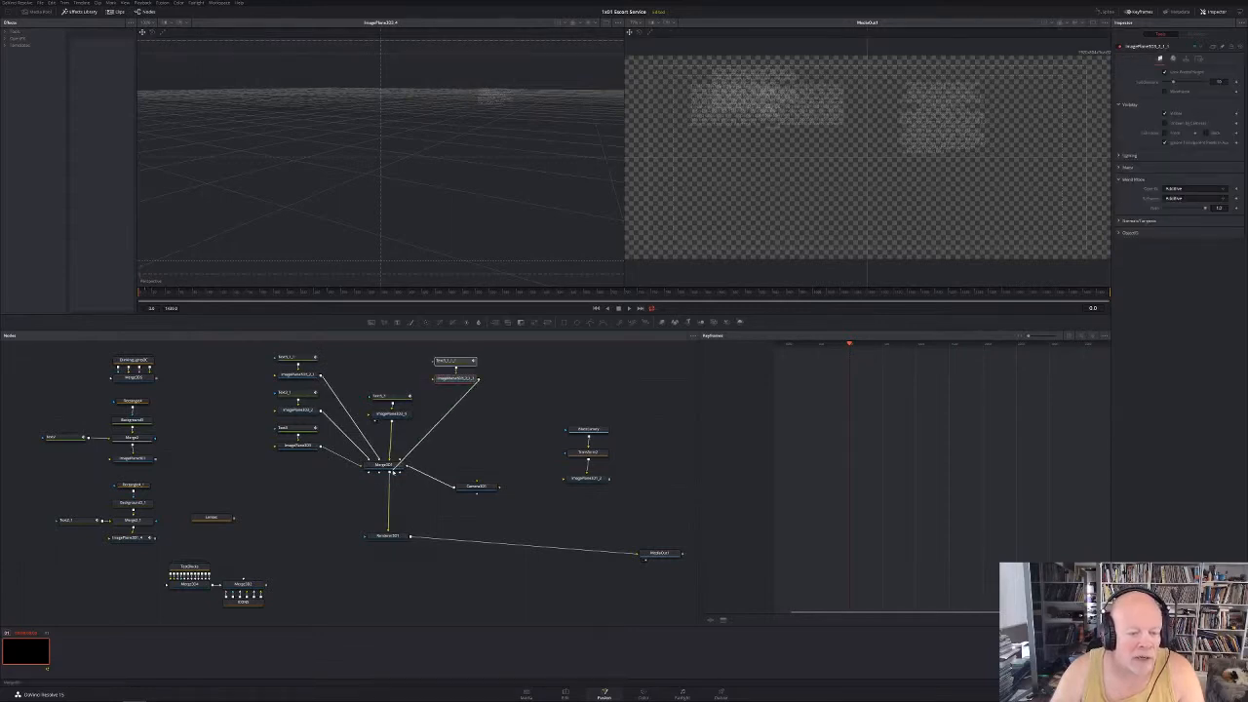
click(464, 380)
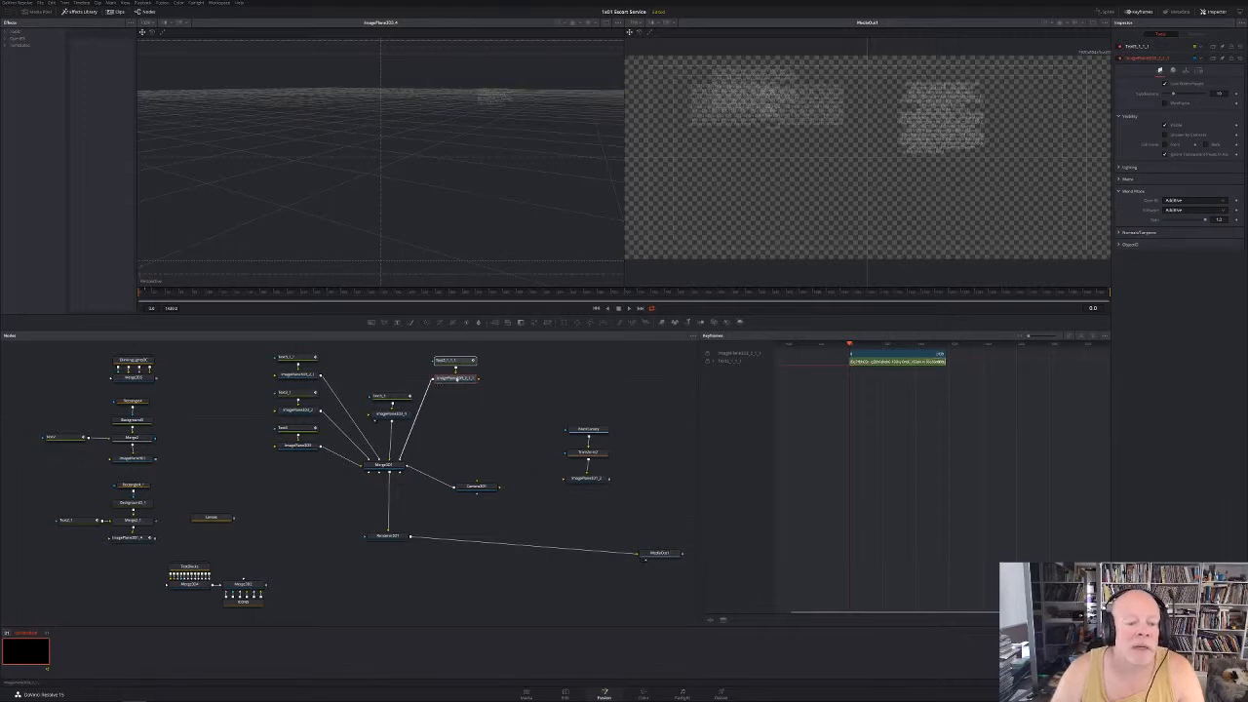
key(1)
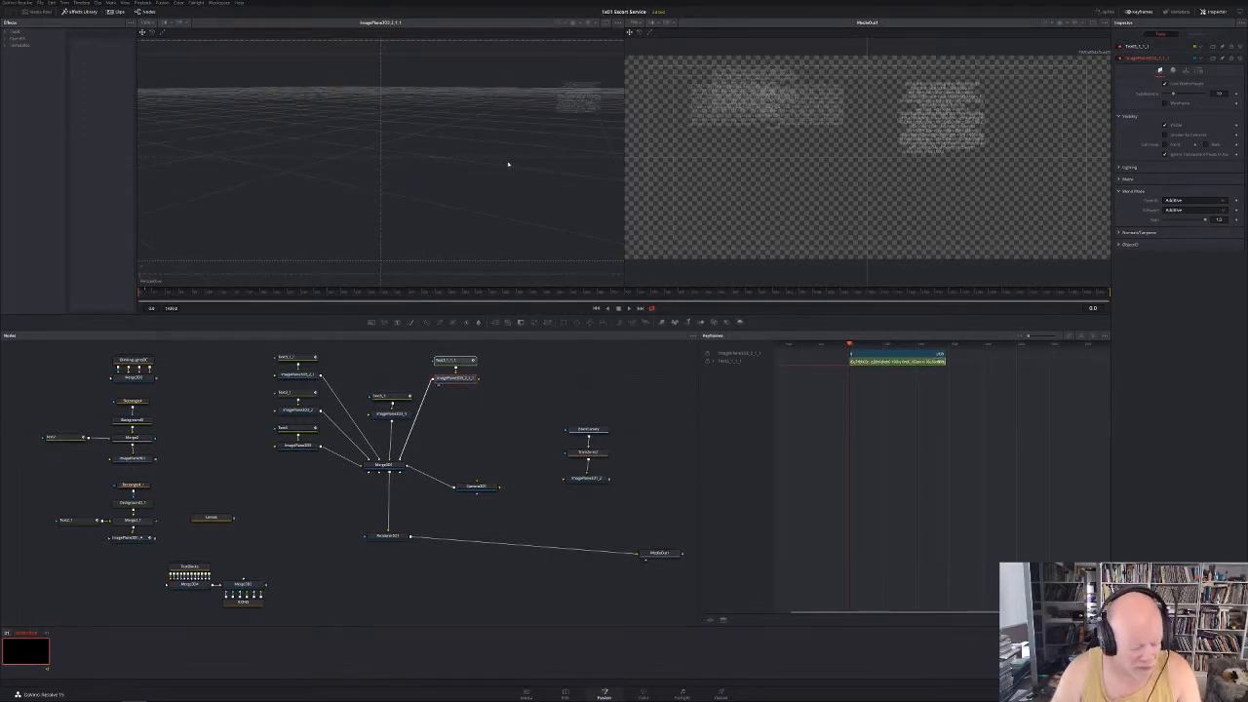
drag(508, 164, 384, 212)
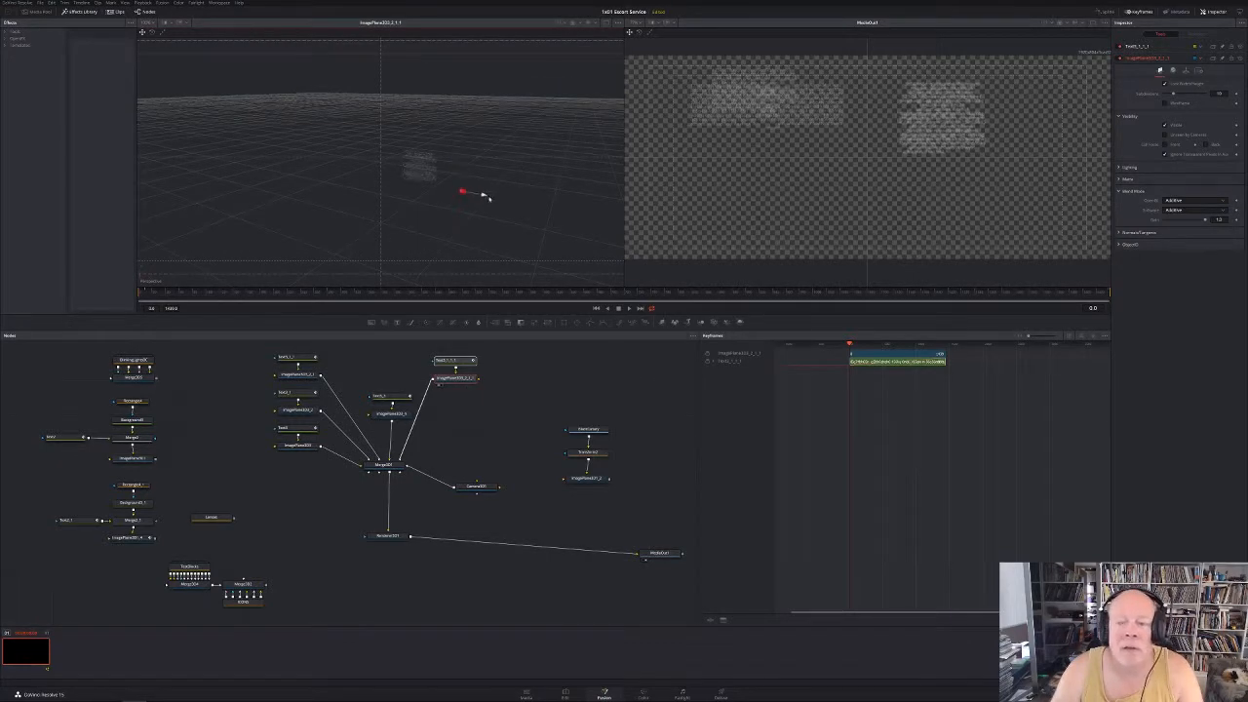
drag(485, 197, 454, 161)
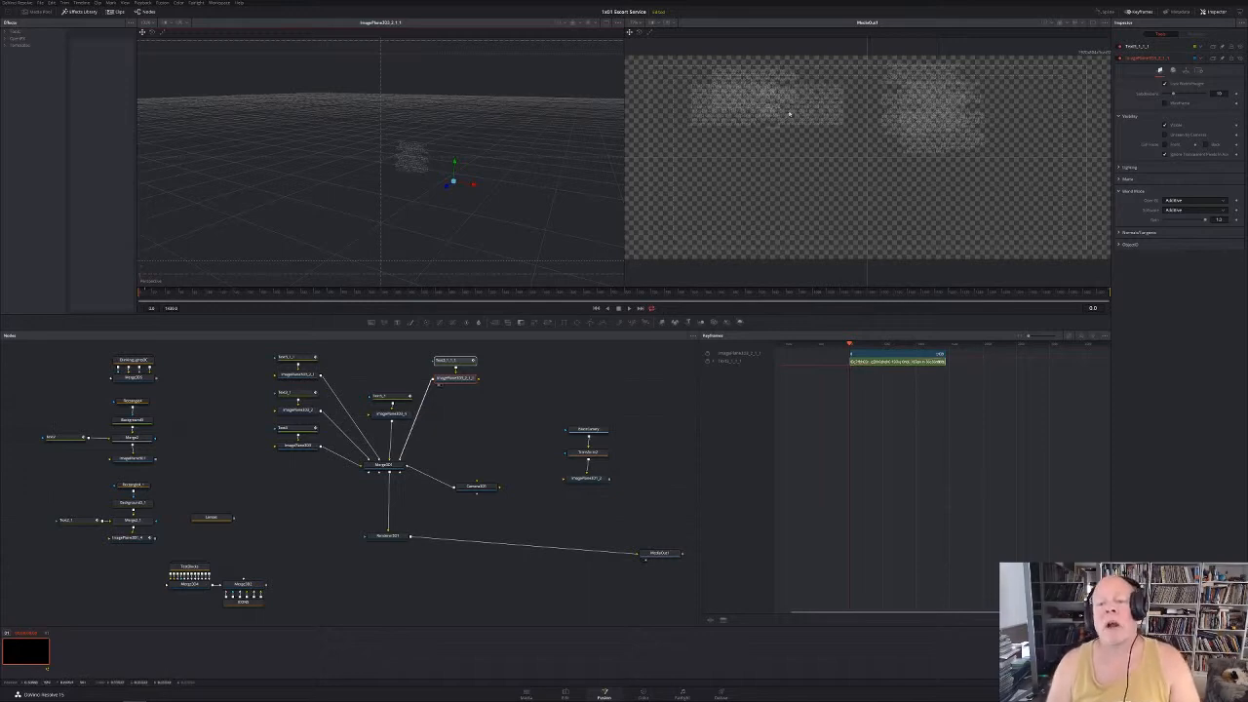
Leave only the two duplicated image planes feeding the 3D merge and return to frame 0
click(390, 413)
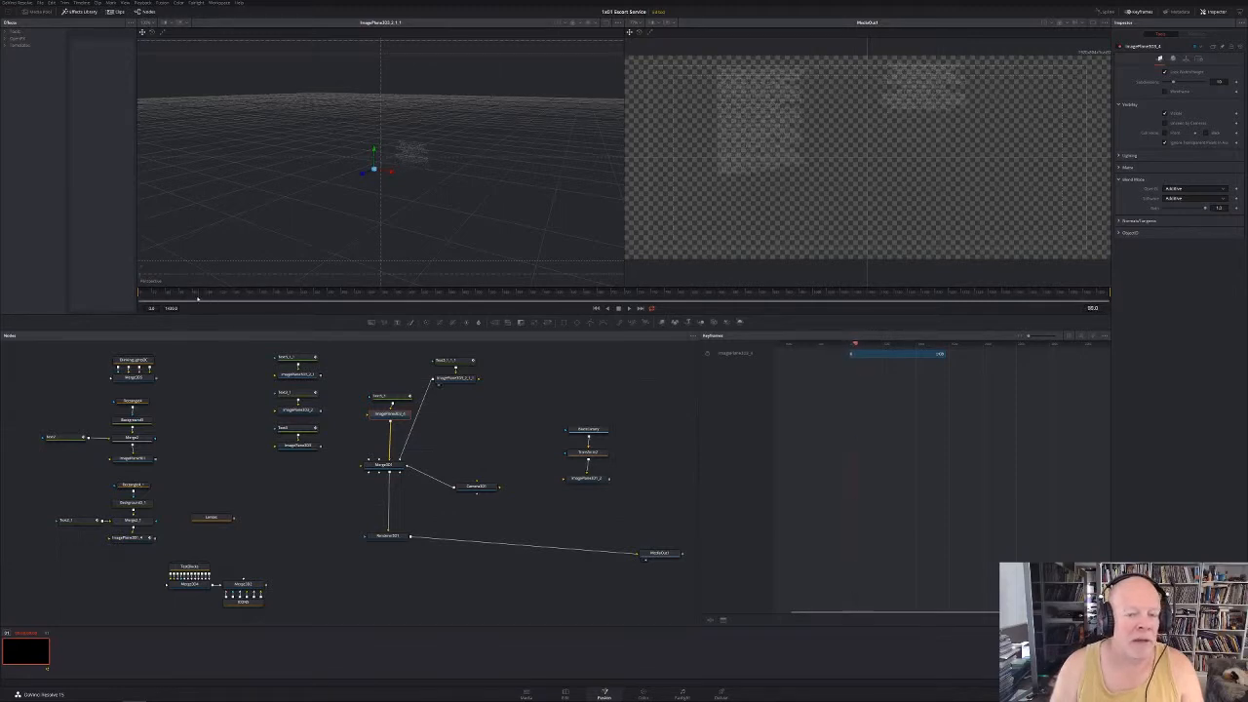
click(143, 299)
mouse_move(142, 298)
mouse_down()
mouse_move(319, 291)
mouse_move(231, 312)
mouse_move(135, 308)
mouse_up()
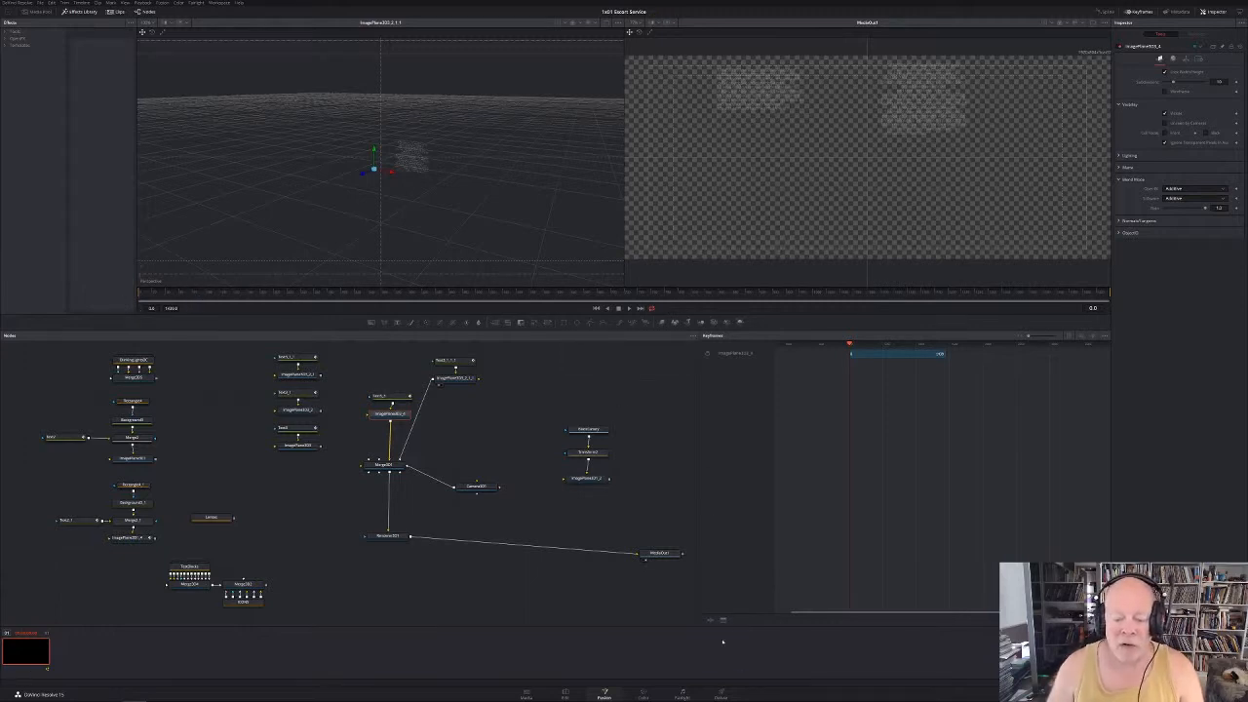
Set the render's output file name to "HUD Base Wall of Text 02" in the Oracle HUD folder
click(720, 694)
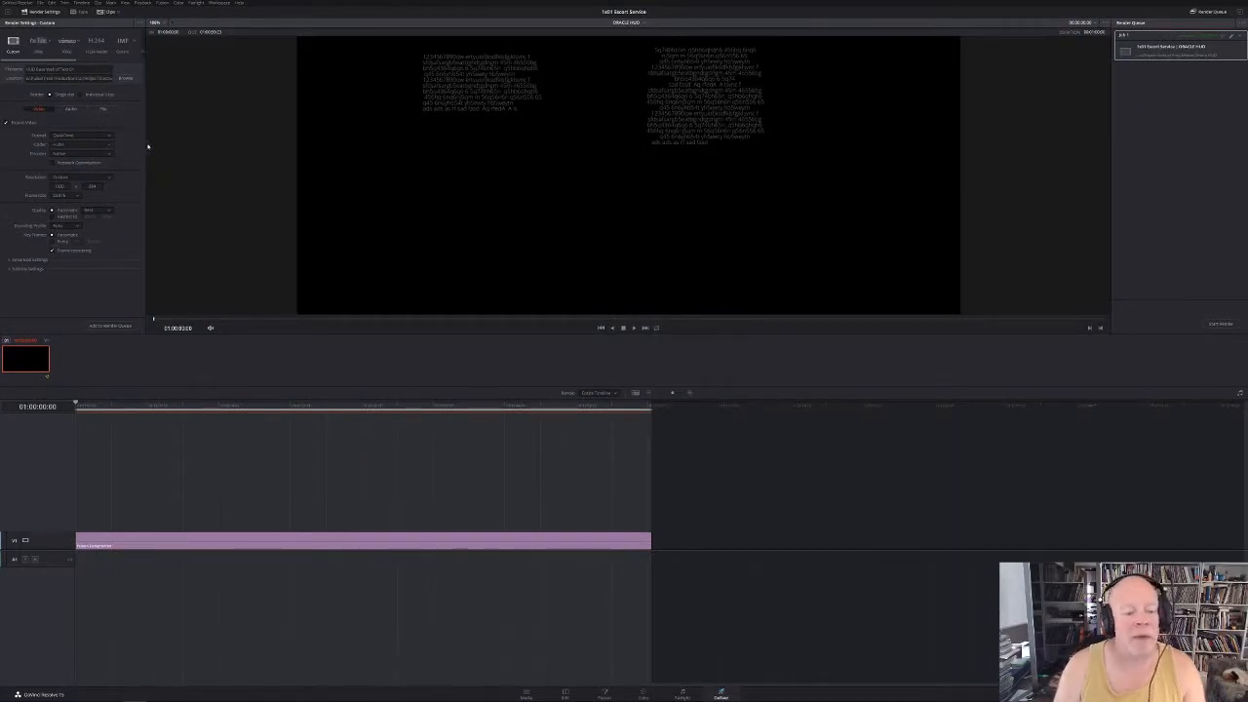
click(121, 80)
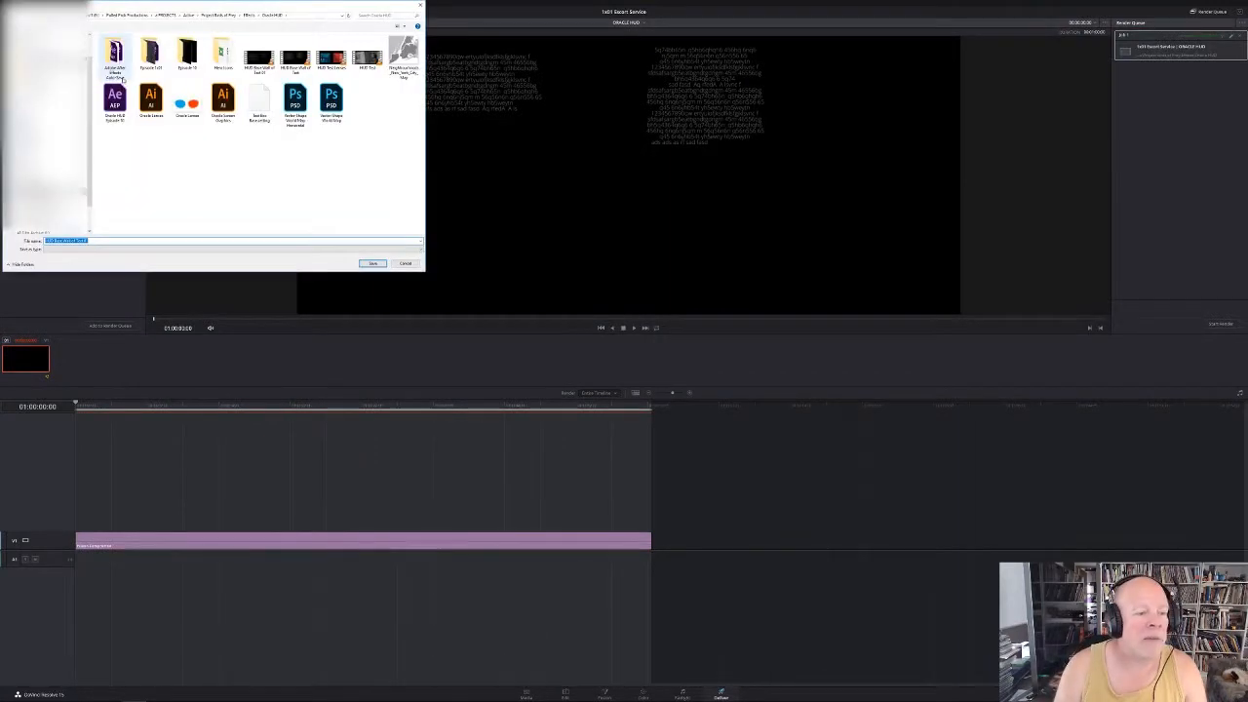
click(114, 239)
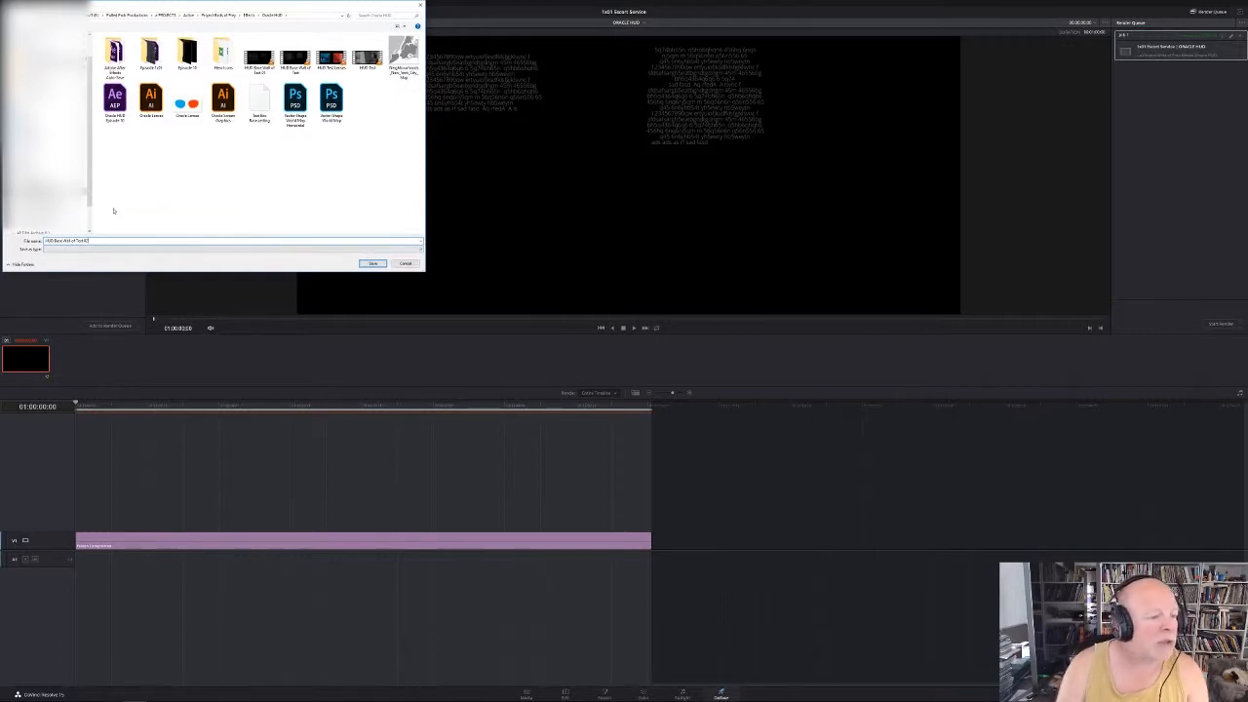
click(372, 264)
Queue the second wall of text render, remove the older job and start rendering
click(130, 326)
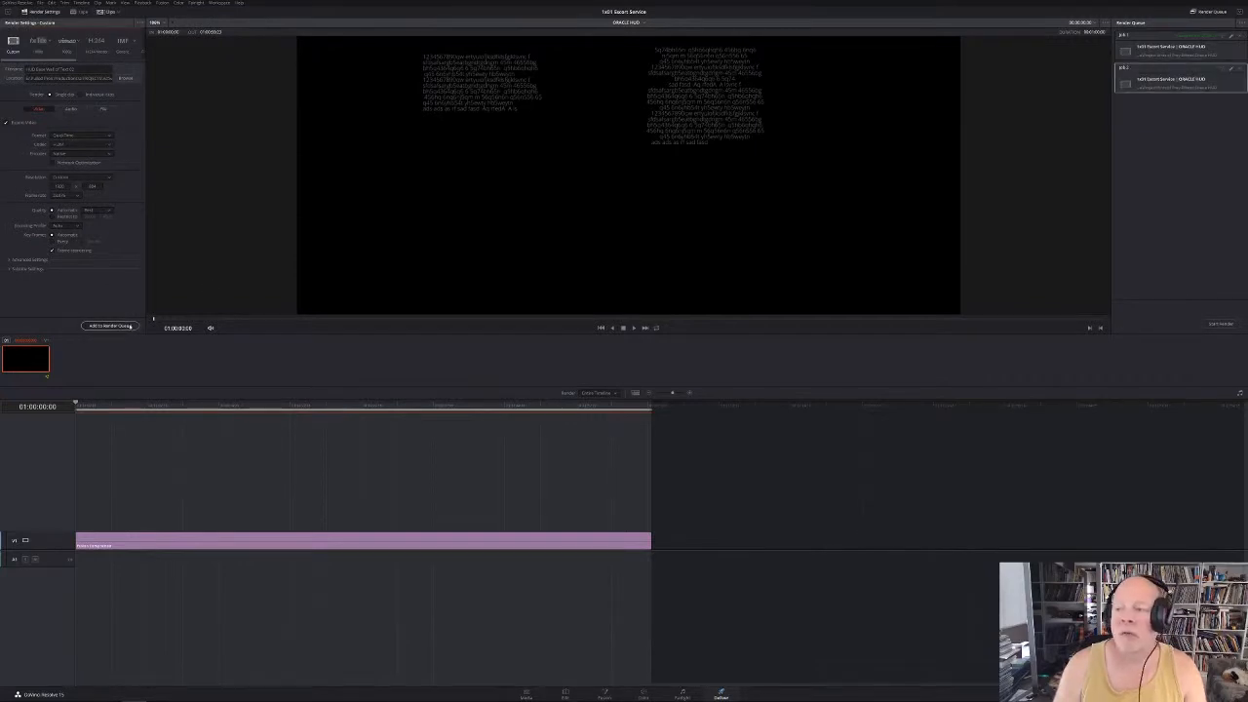
click(1239, 37)
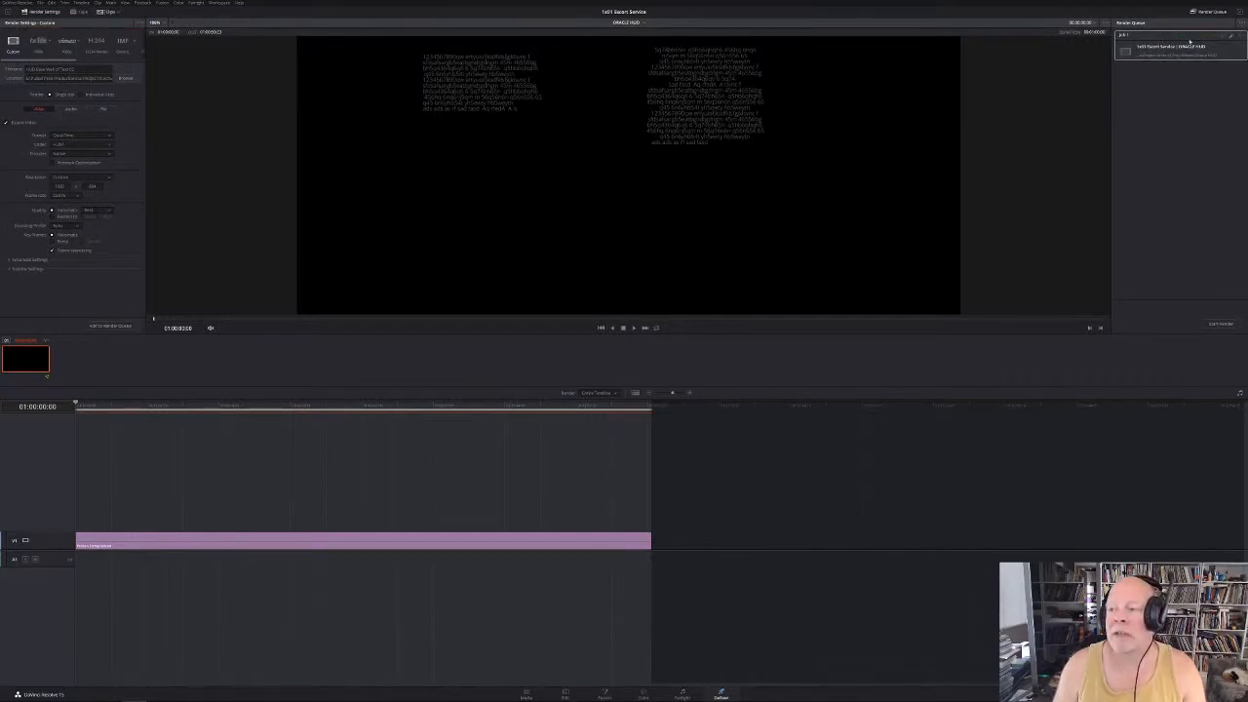
click(1218, 324)
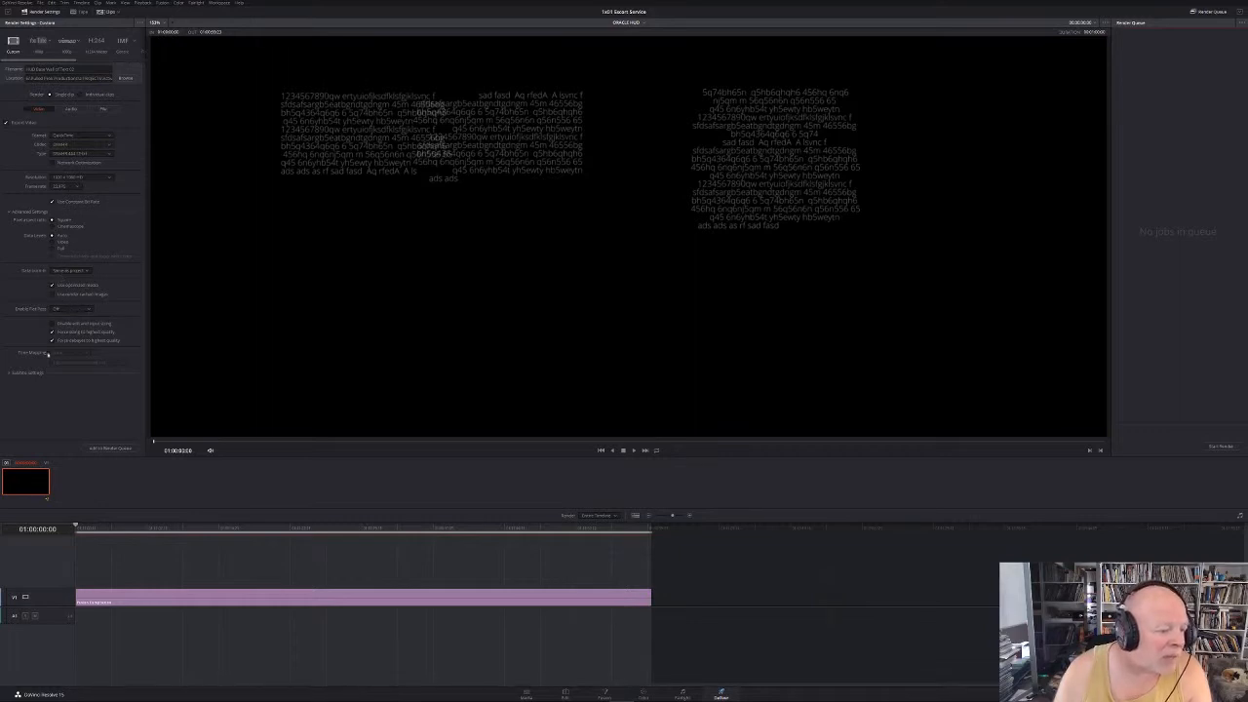
Check the subtitle settings, render the movie again over the existing file of the same name, and clear the job from the queue
click(10, 374)
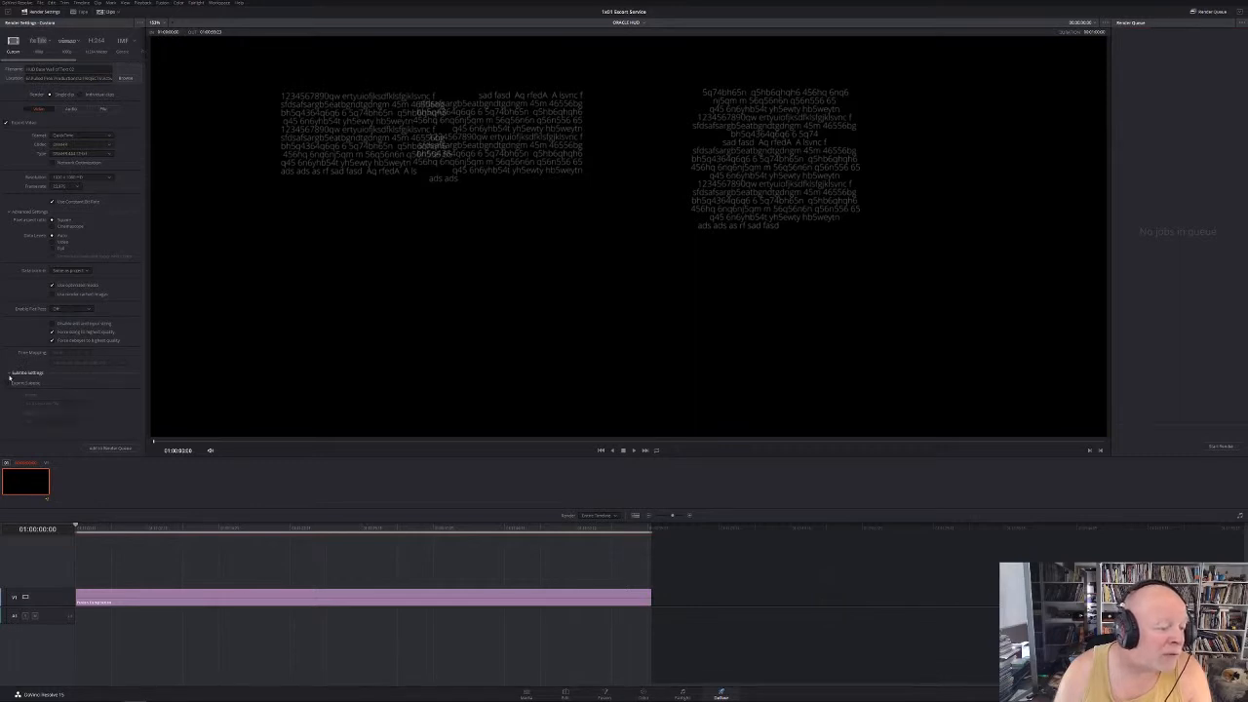
click(10, 373)
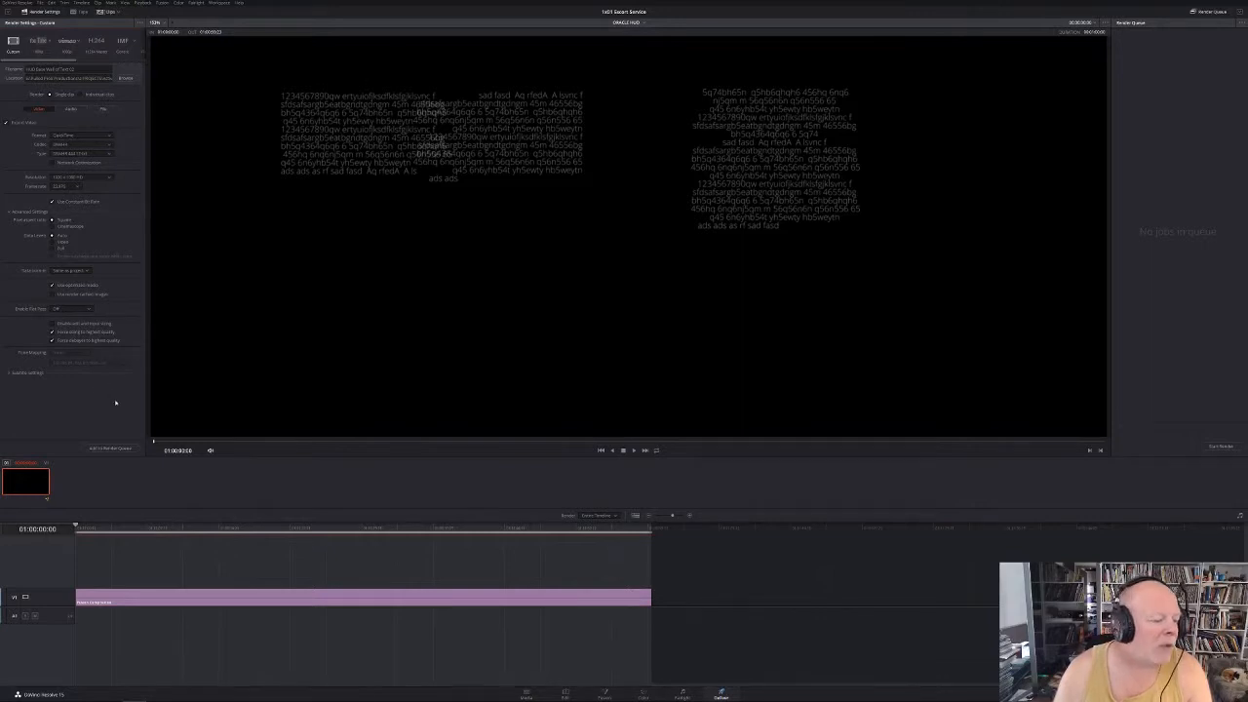
click(107, 448)
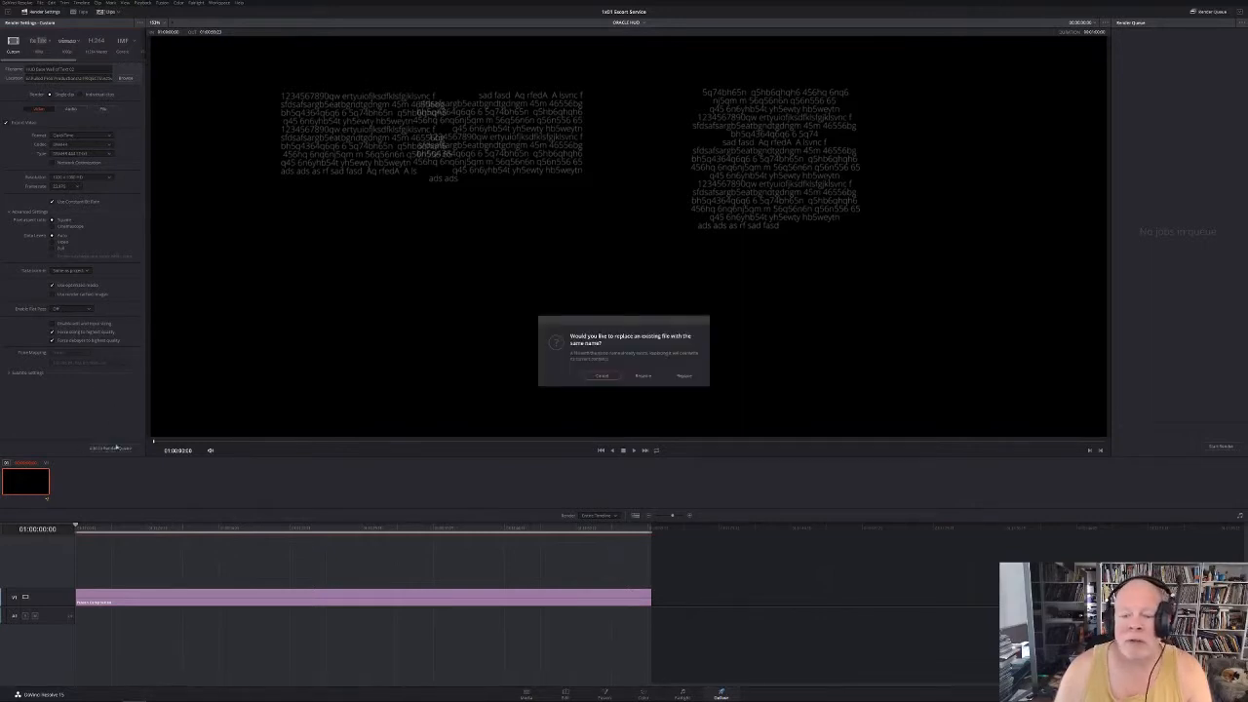
click(683, 375)
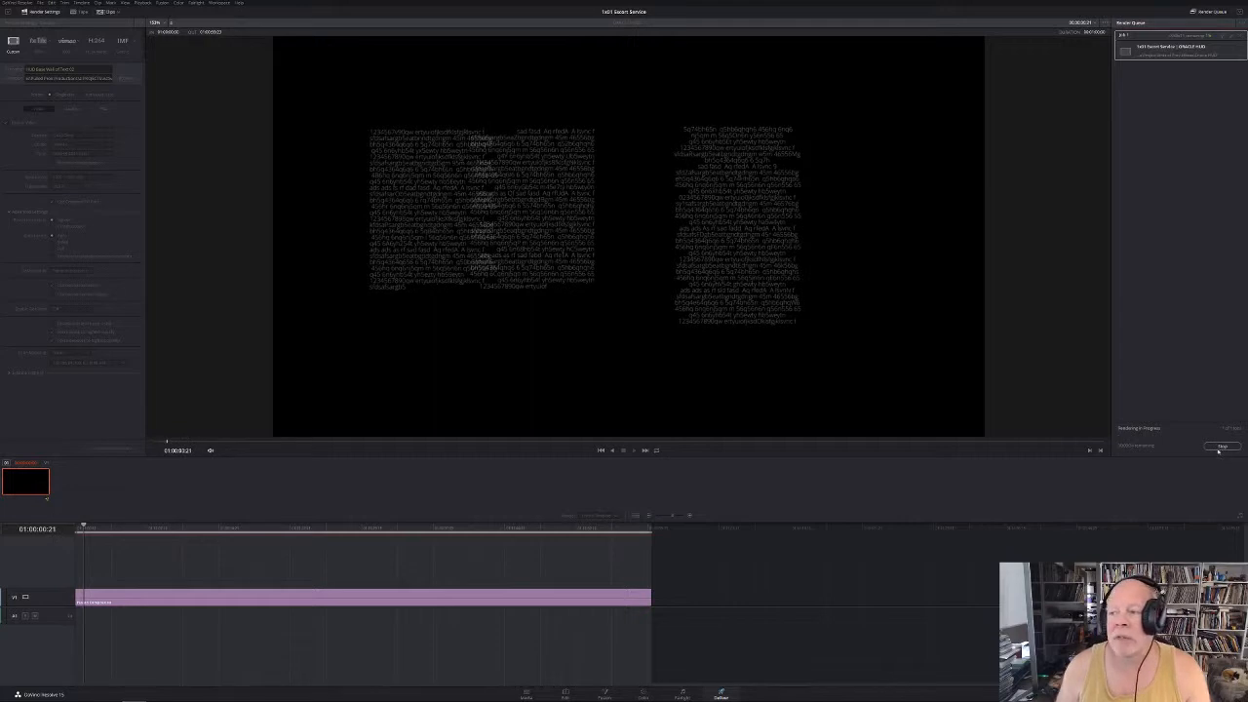
click(1220, 447)
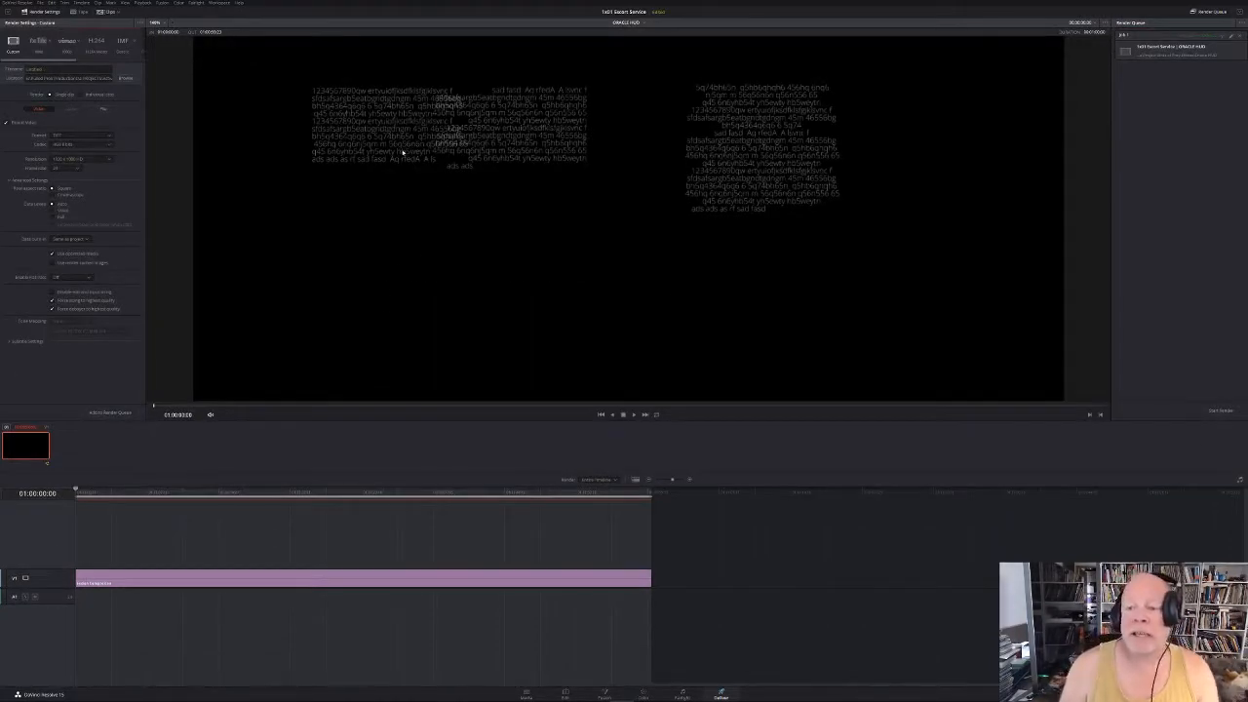
click(1240, 36)
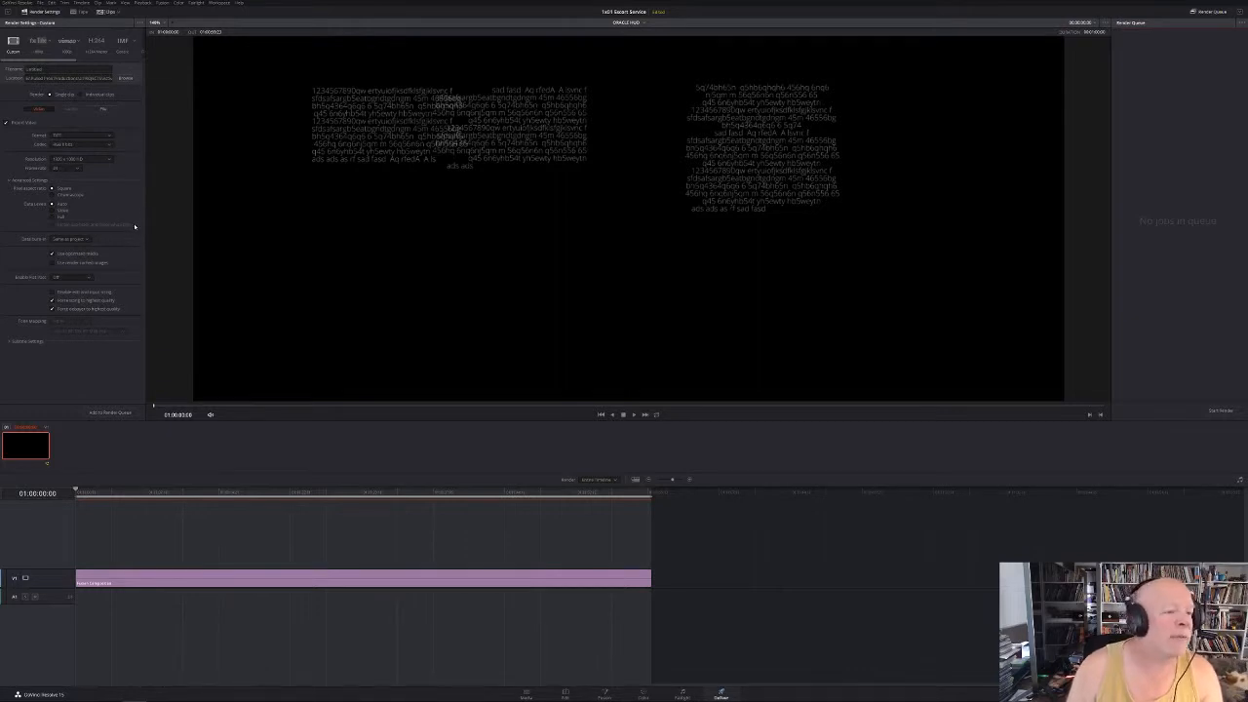
Set the render's video format to QuickTime and its codec to DNxHR
click(109, 139)
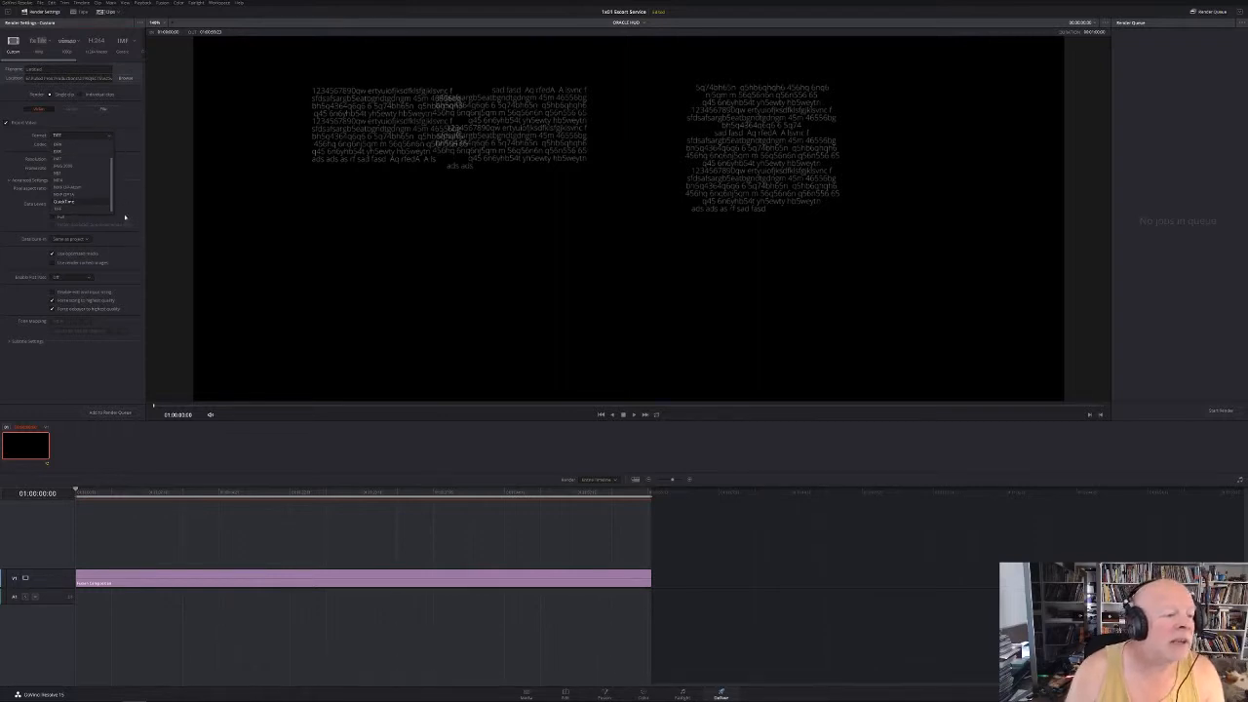
click(60, 388)
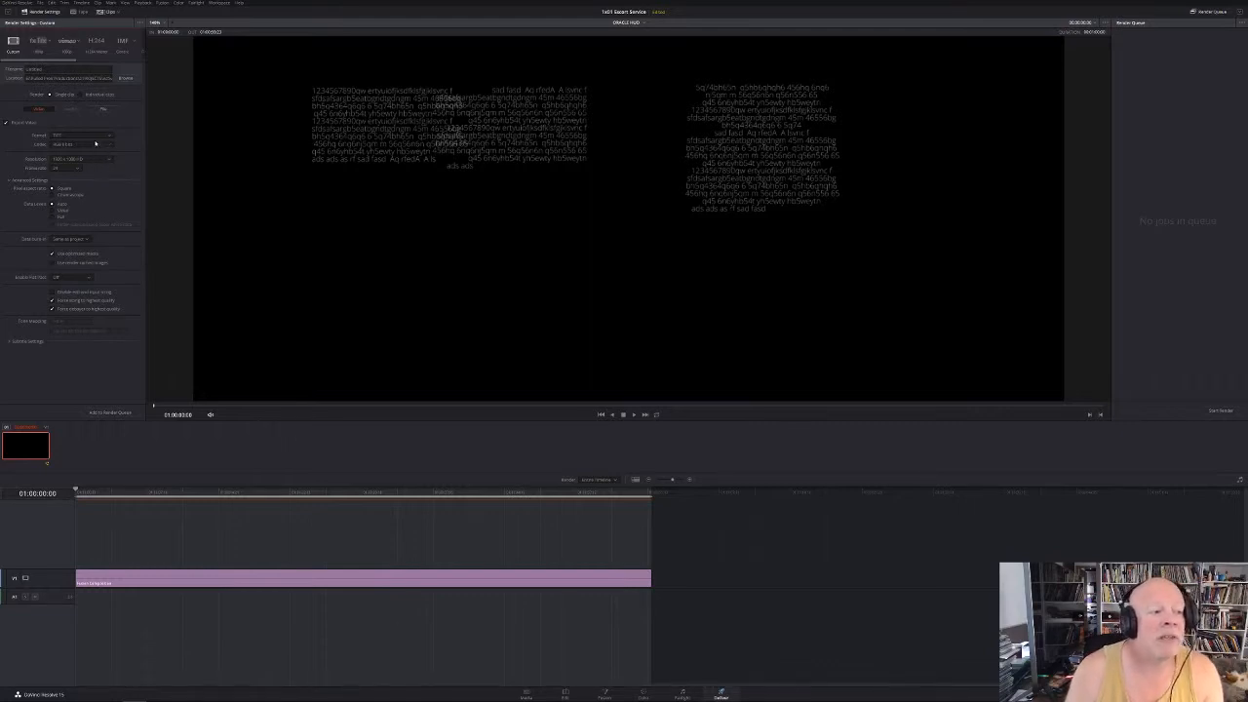
click(84, 138)
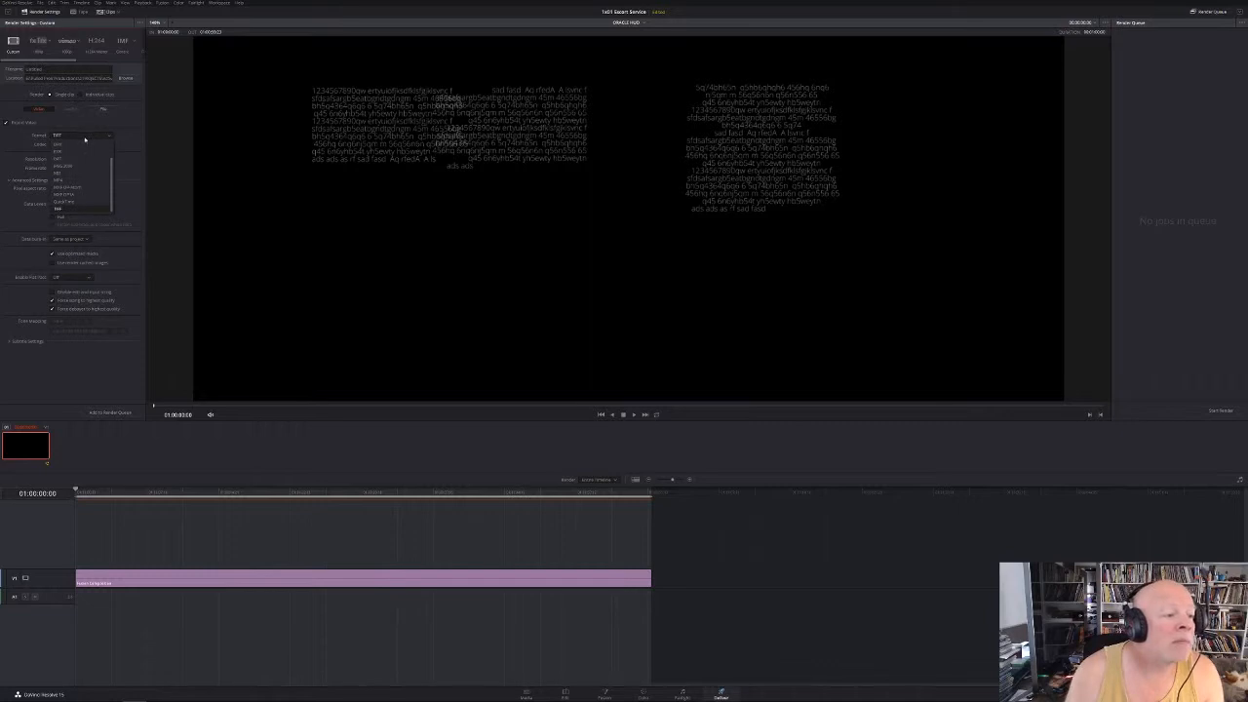
click(66, 201)
click(82, 145)
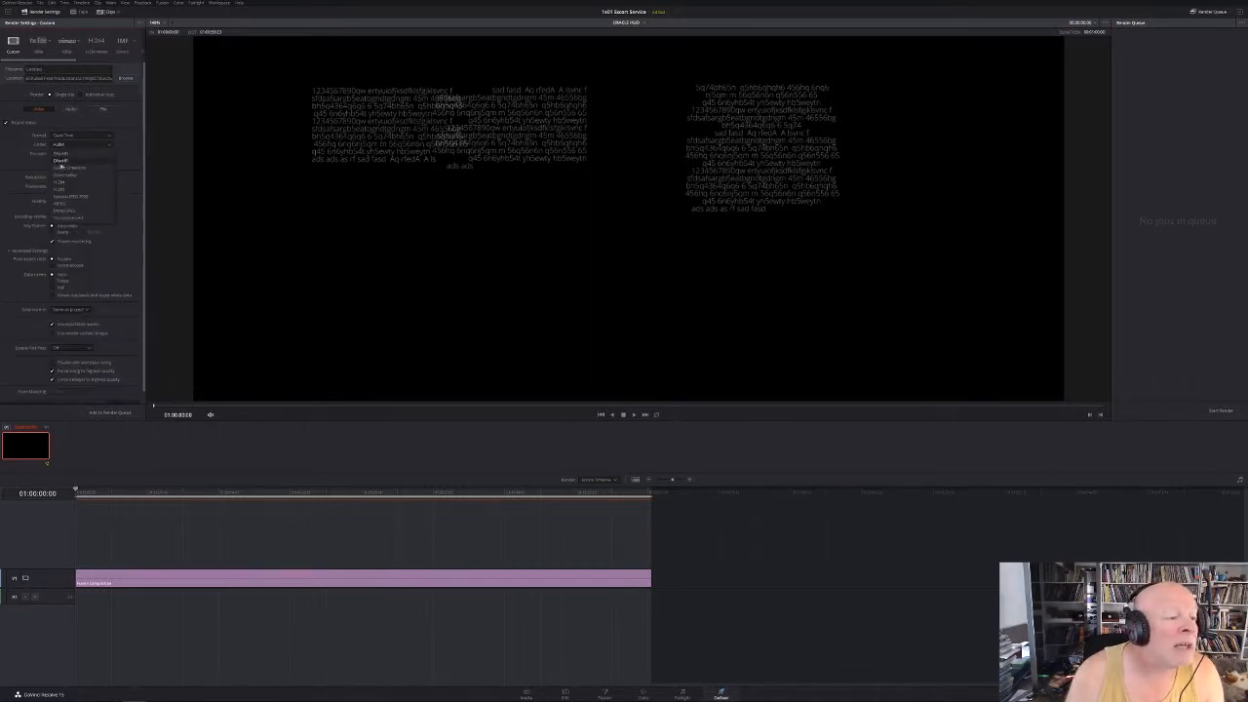
click(76, 164)
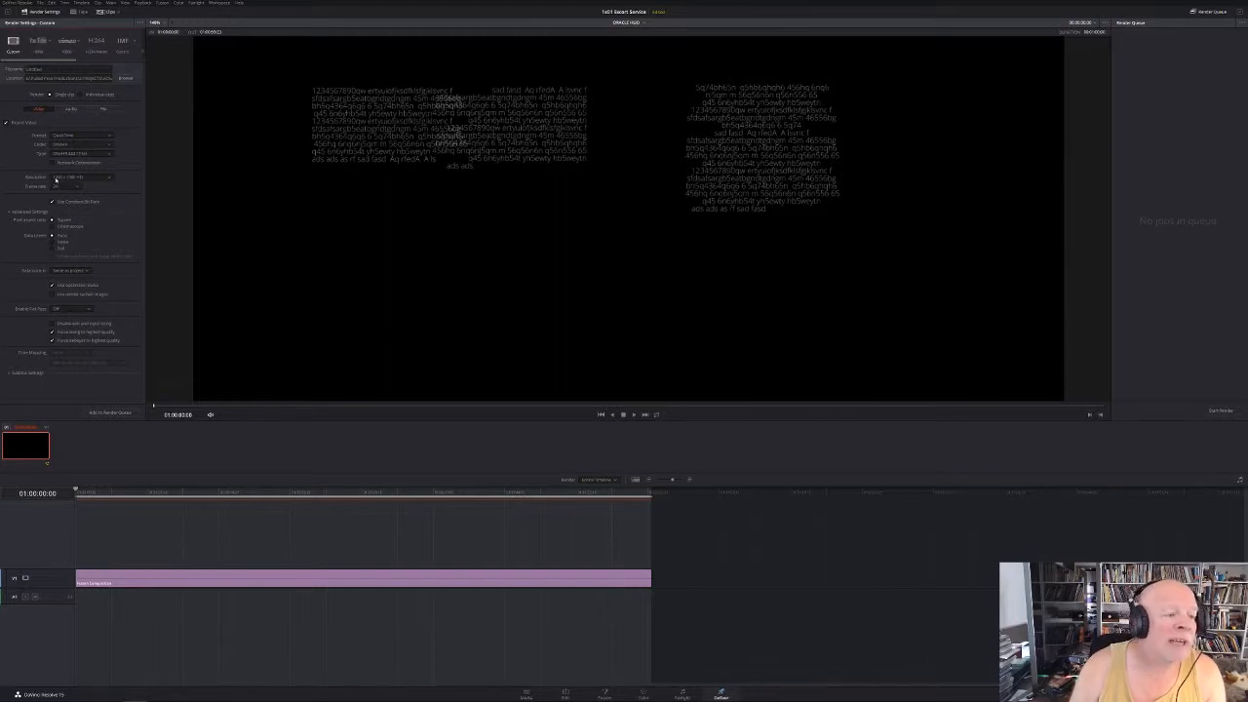
Set a custom render resolution with a height of 804 and choose another frame rate
click(111, 178)
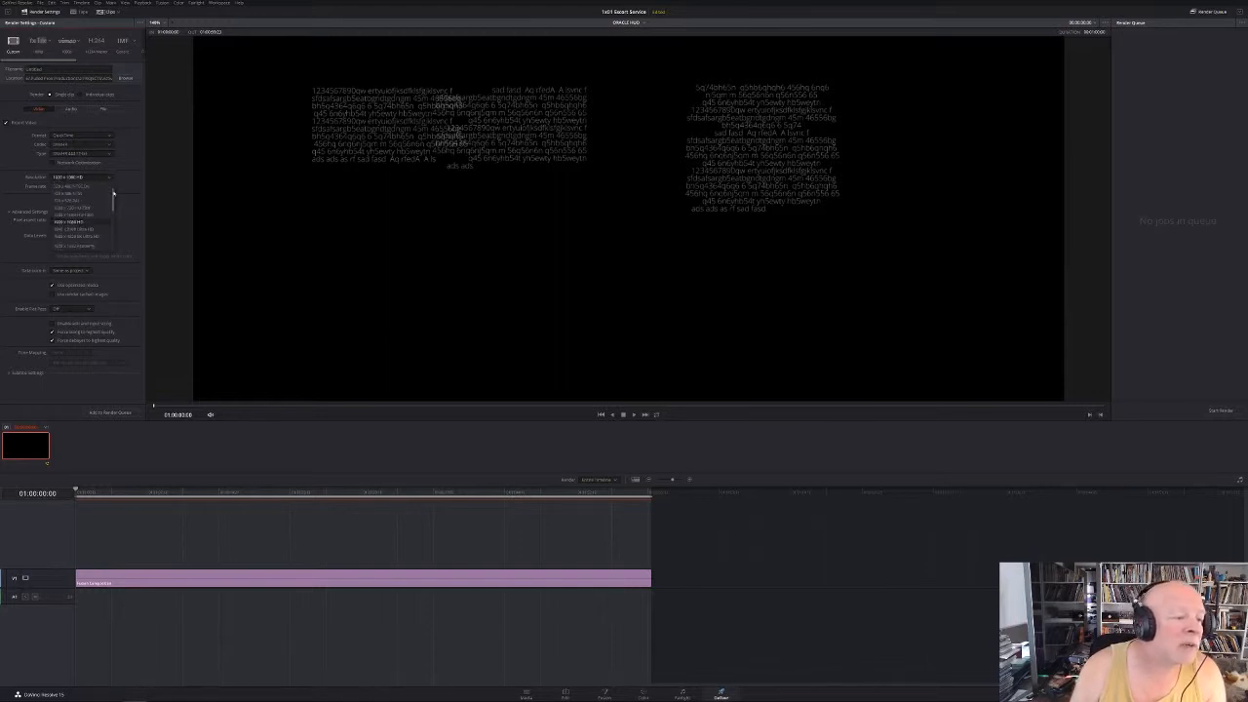
drag(114, 193, 115, 185)
click(62, 186)
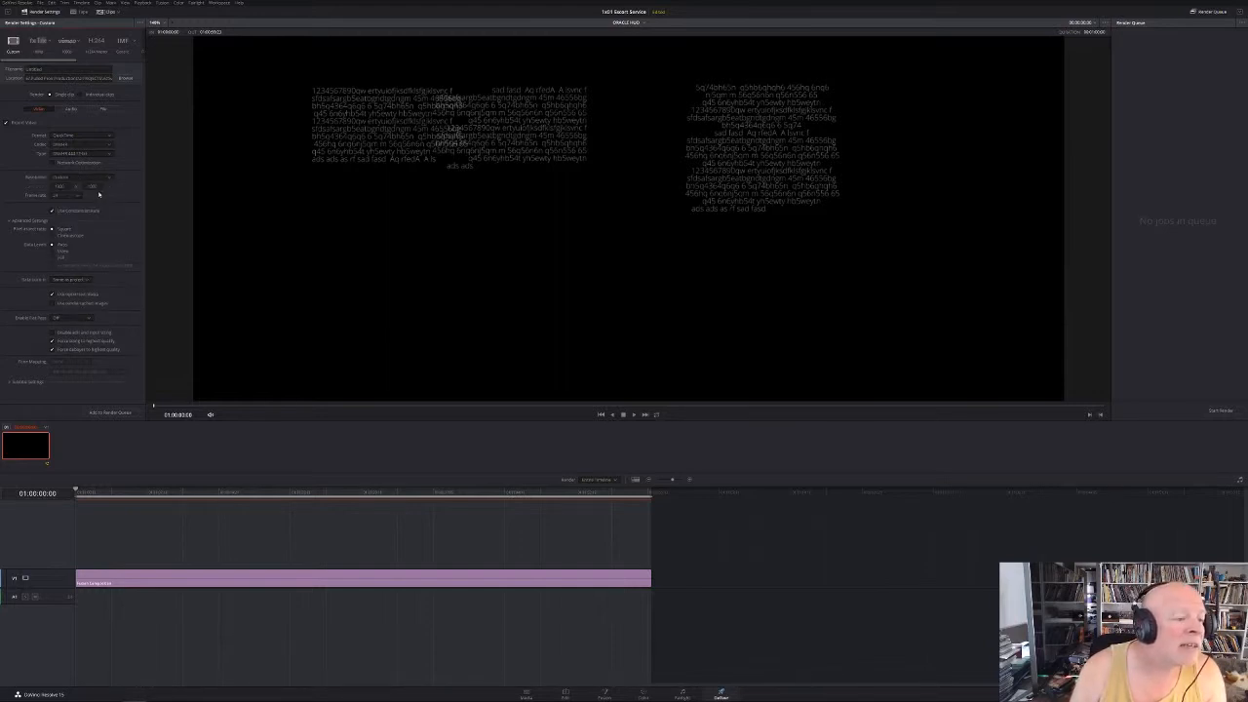
text(8)
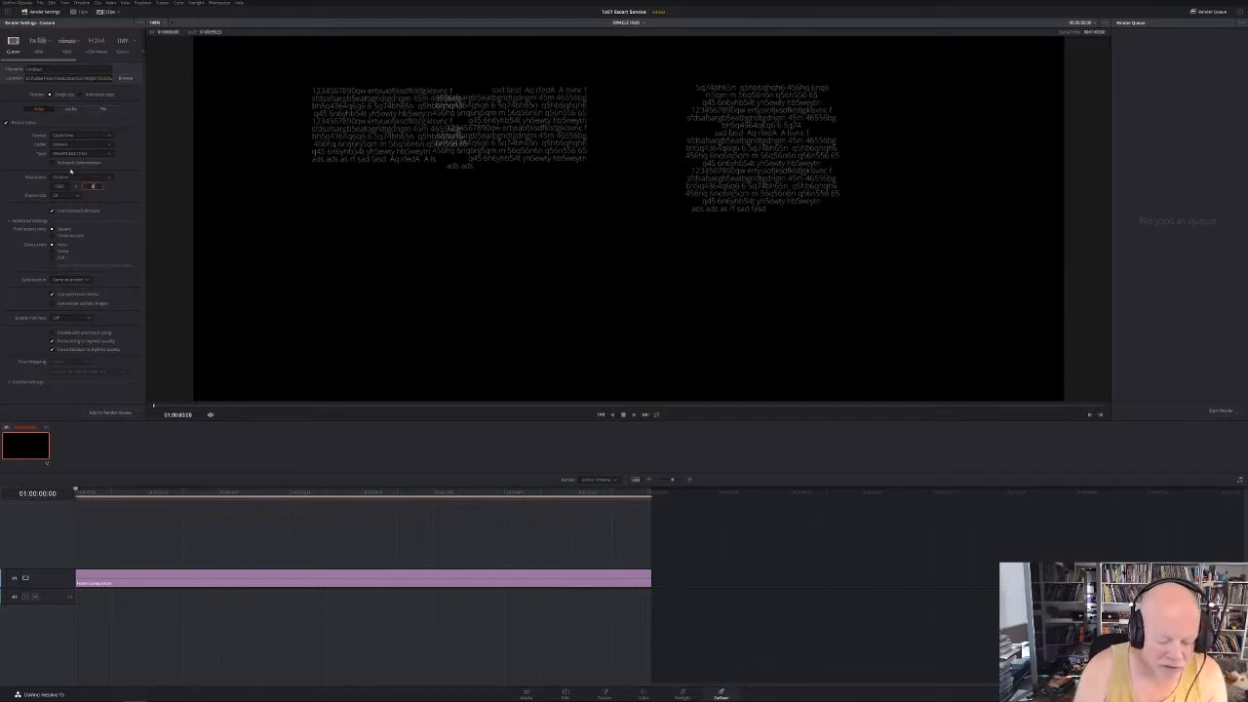
click(111, 198)
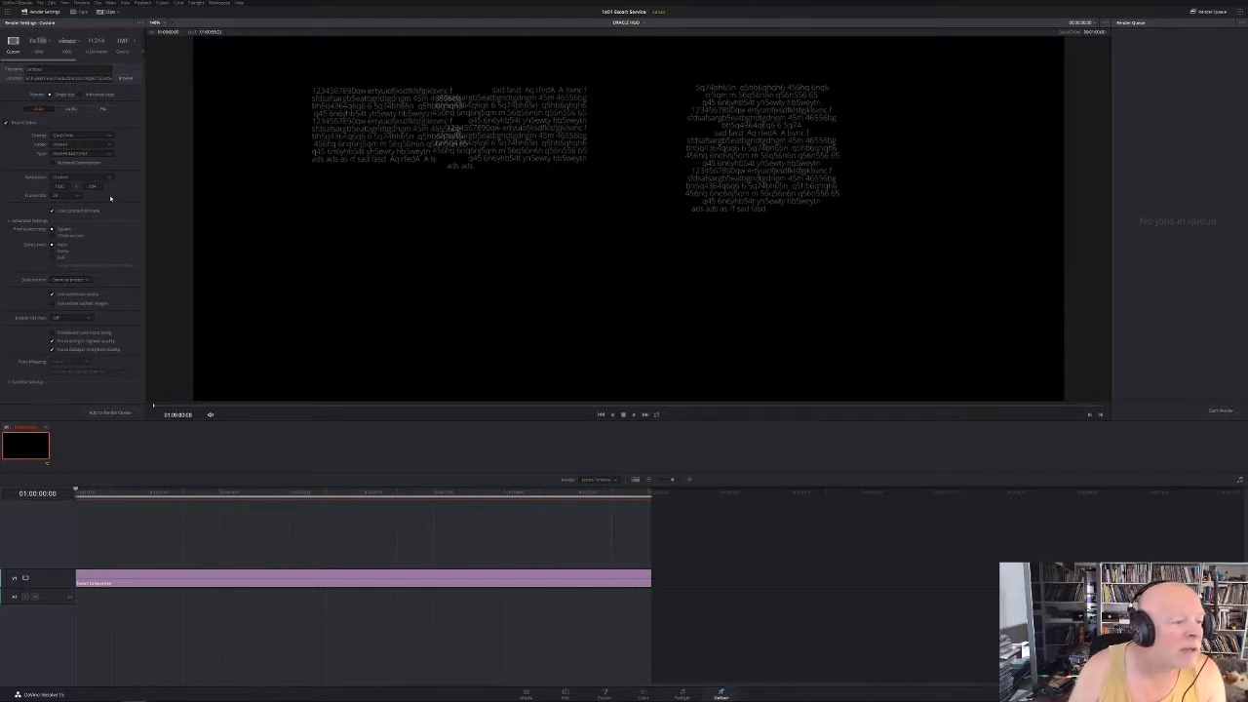
click(76, 197)
click(73, 208)
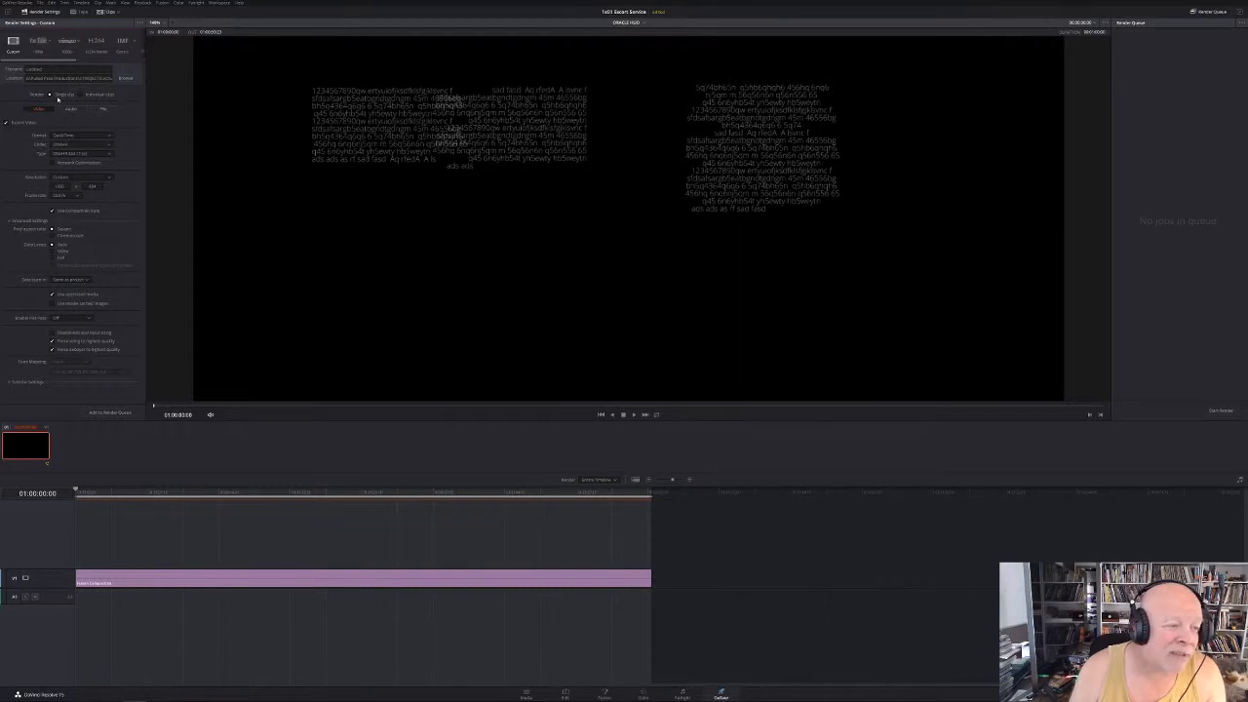
Switch the render to individual clips, consult the manual's Export Alpha Channels section, and enable Export Alpha
click(80, 95)
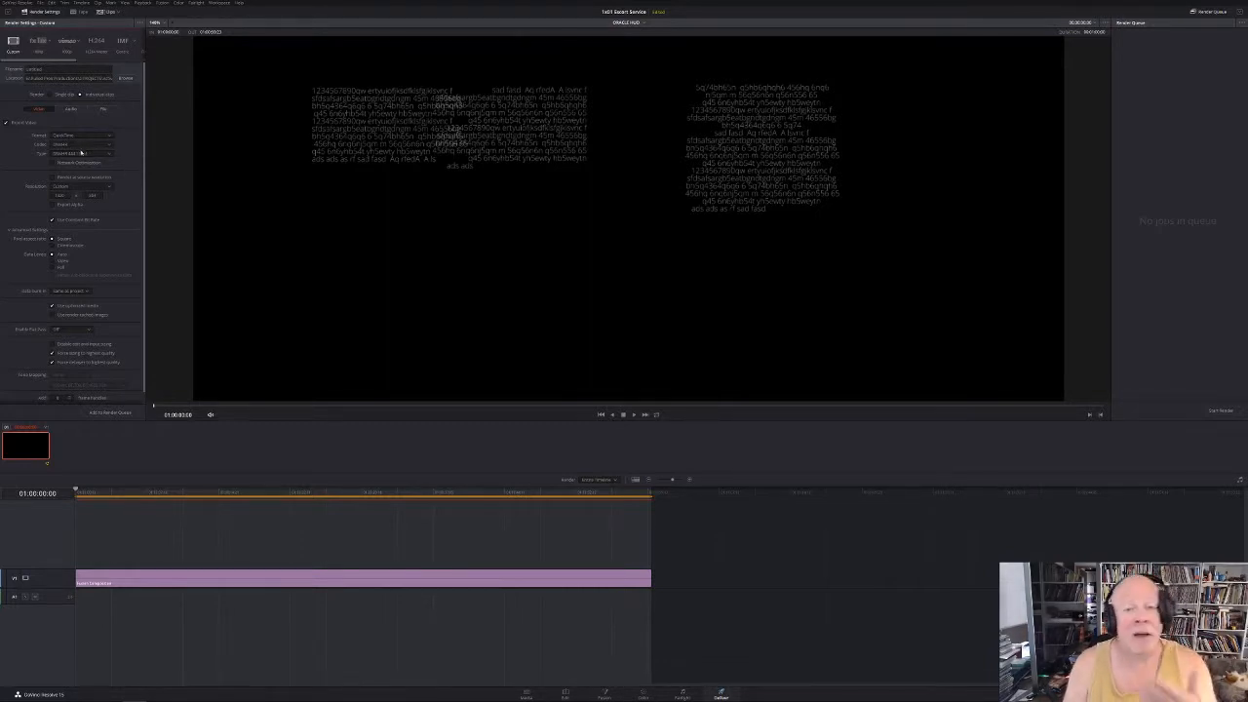
drag(2, 370, 586, 49)
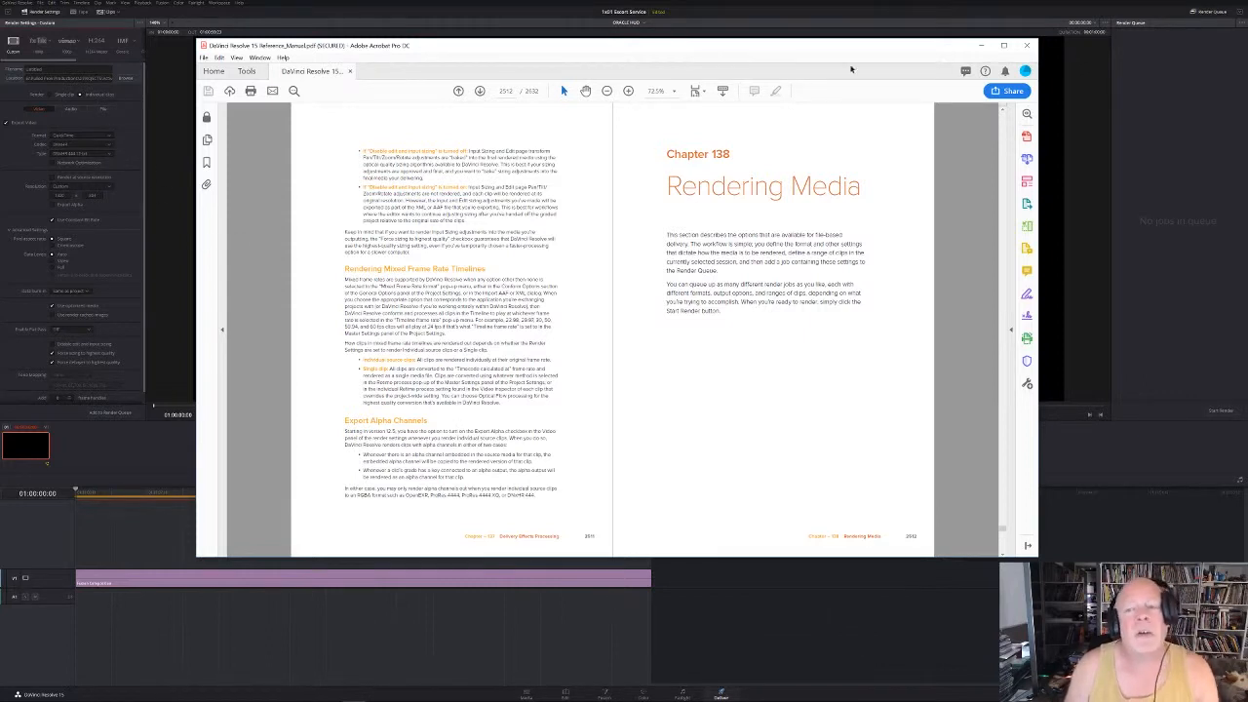
click(981, 46)
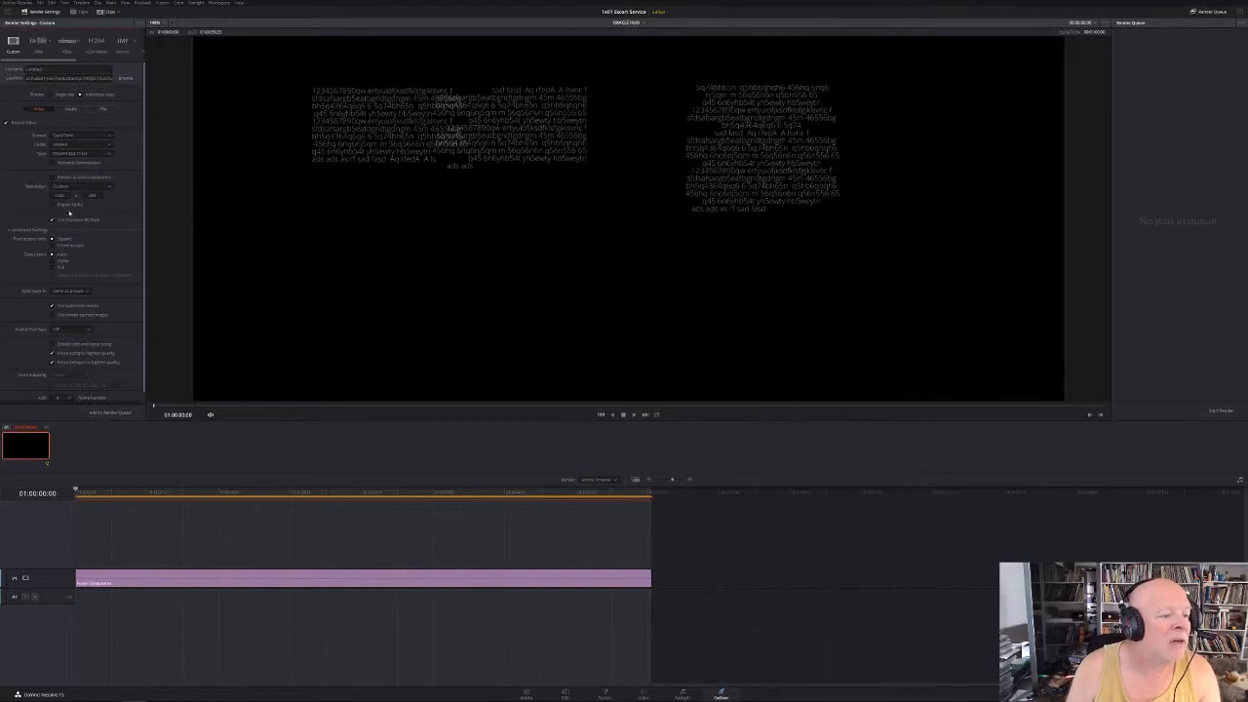
click(53, 204)
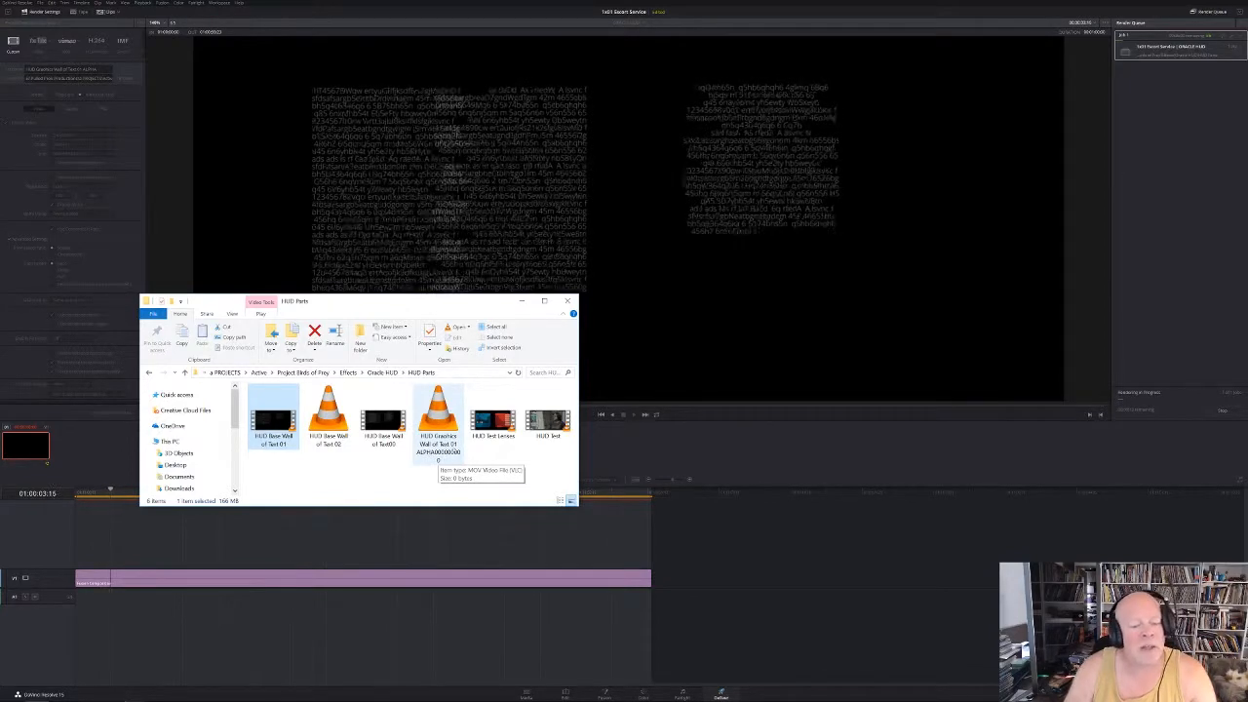
drag(399, 305, 0, 499)
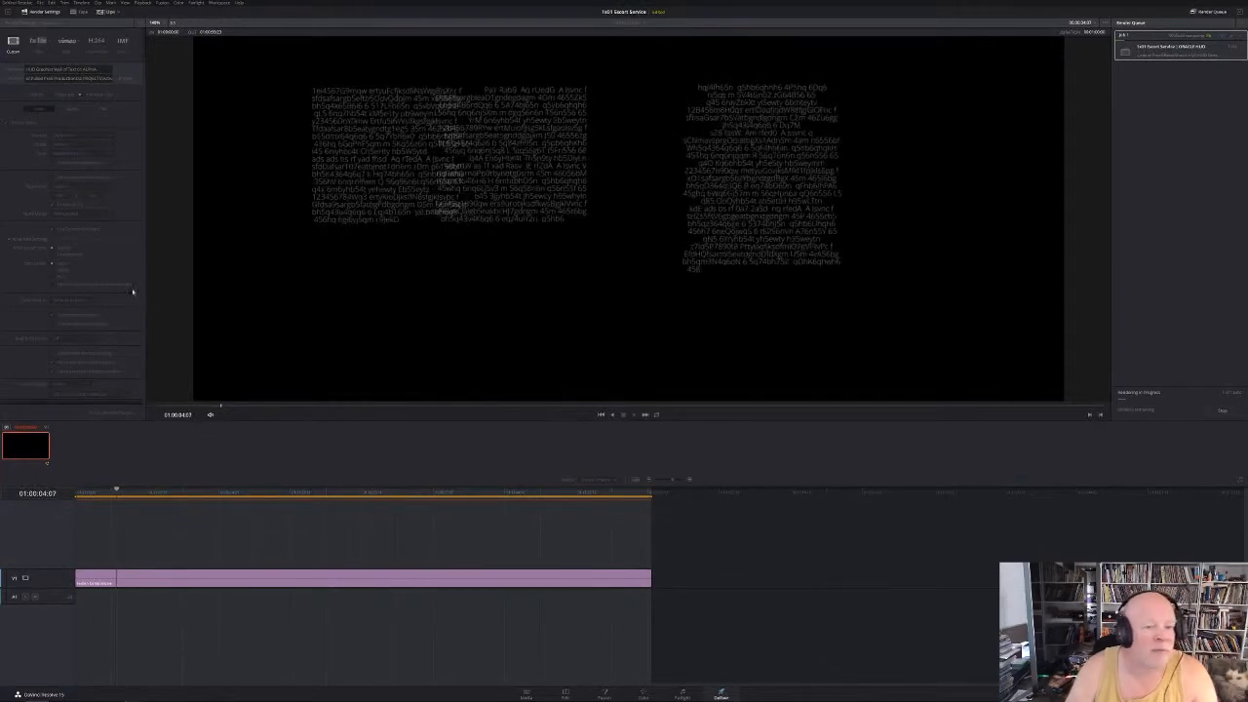
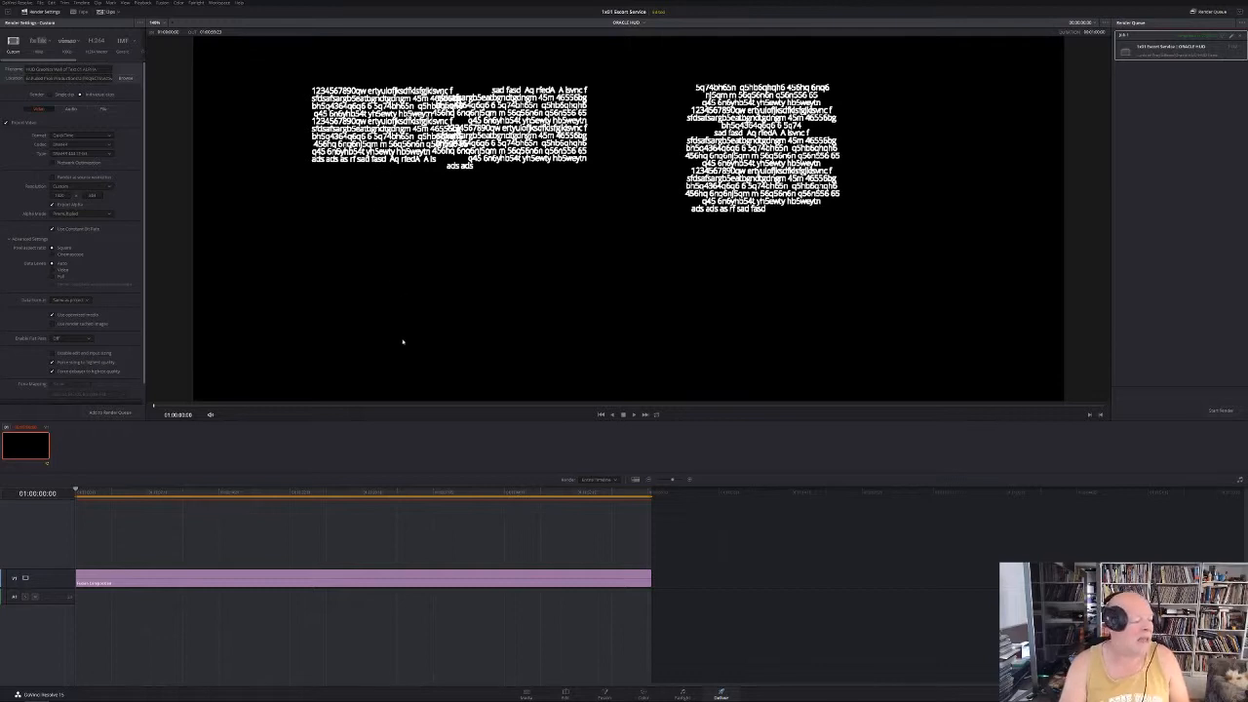
Go to the Fusion composition, enlarge the media pool, and add the rendered wall of text ALPHA movie to the node graph
click(604, 694)
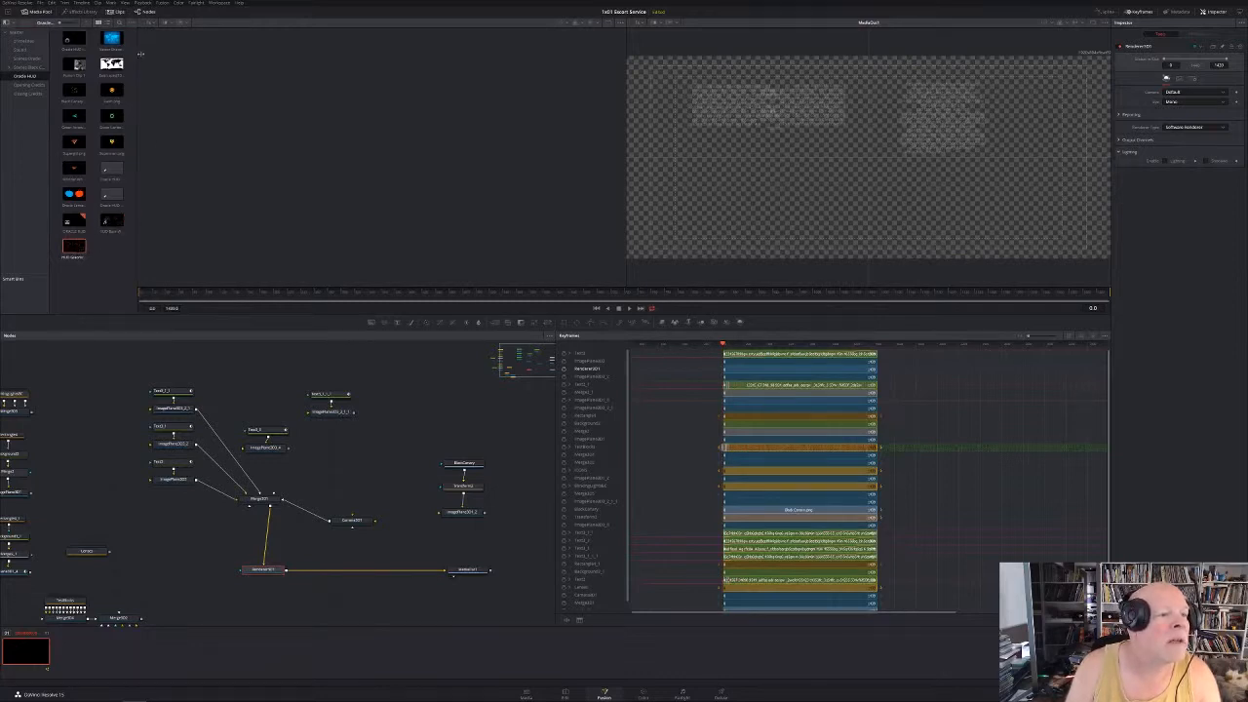
drag(137, 57, 330, 56)
drag(241, 19, 256, 21)
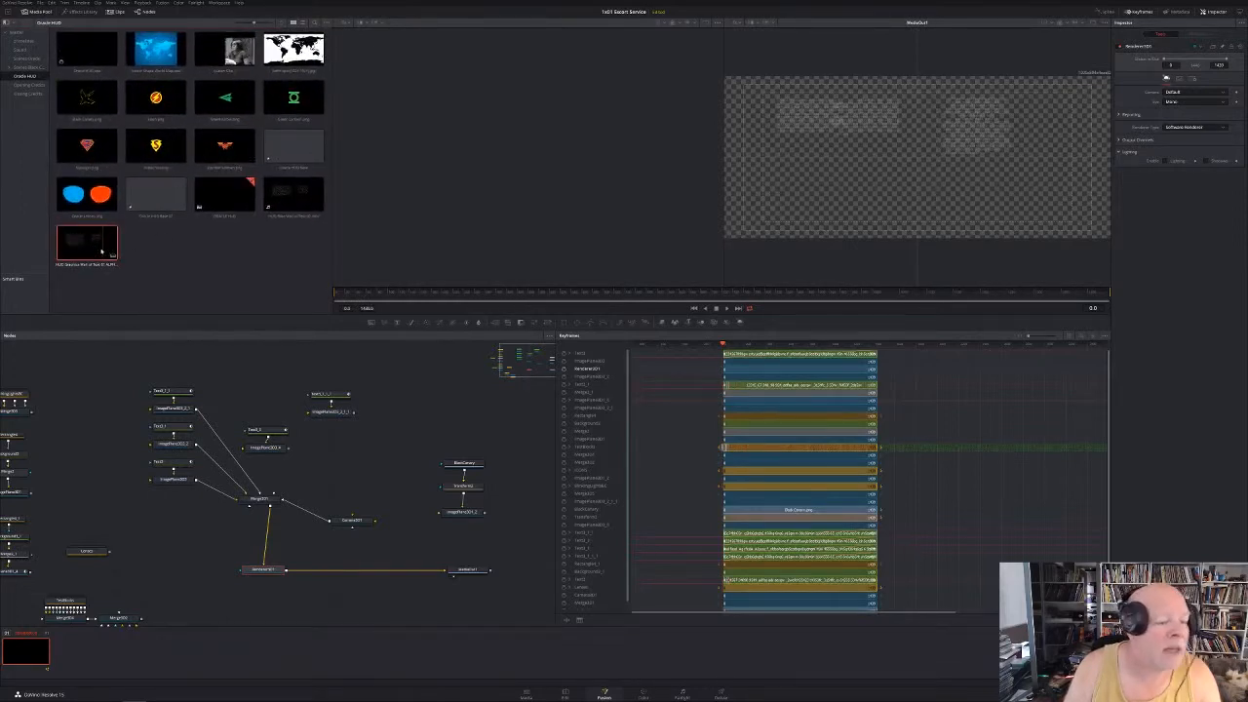
drag(98, 244, 203, 528)
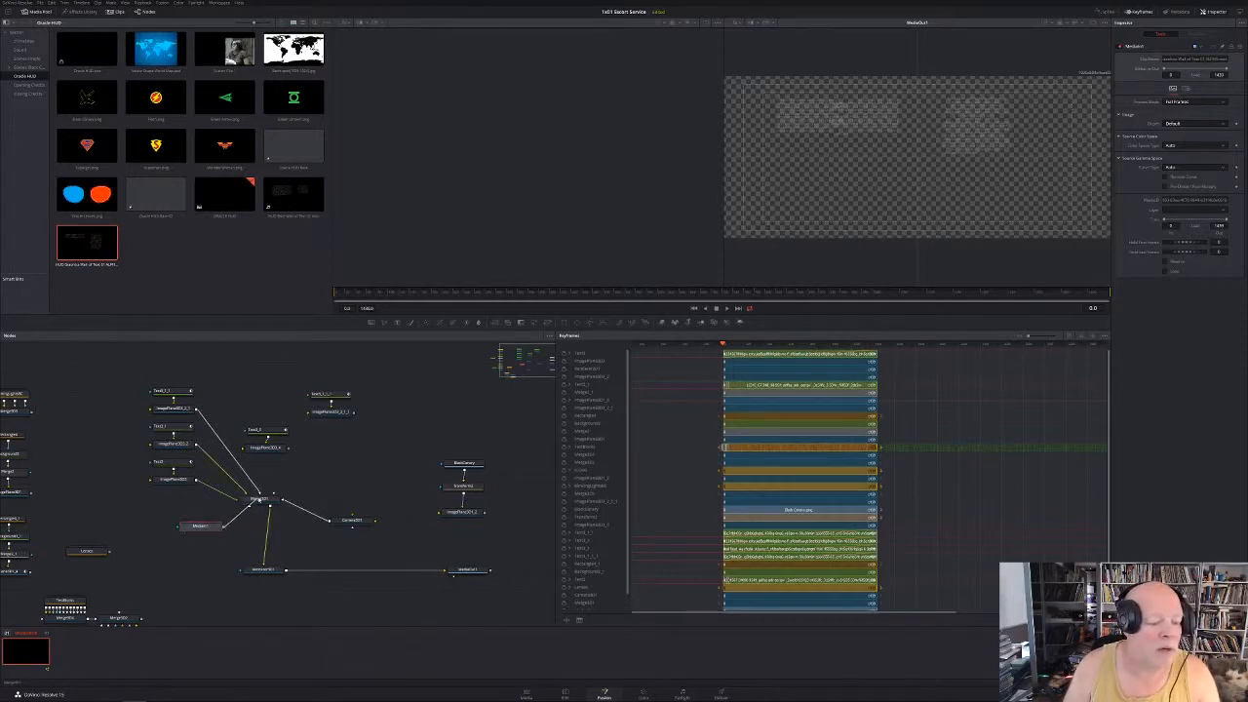
Move the new media node aside, attach an Image Plane 3D to it, and connect the plane to the 3D merge
drag(205, 527, 162, 523)
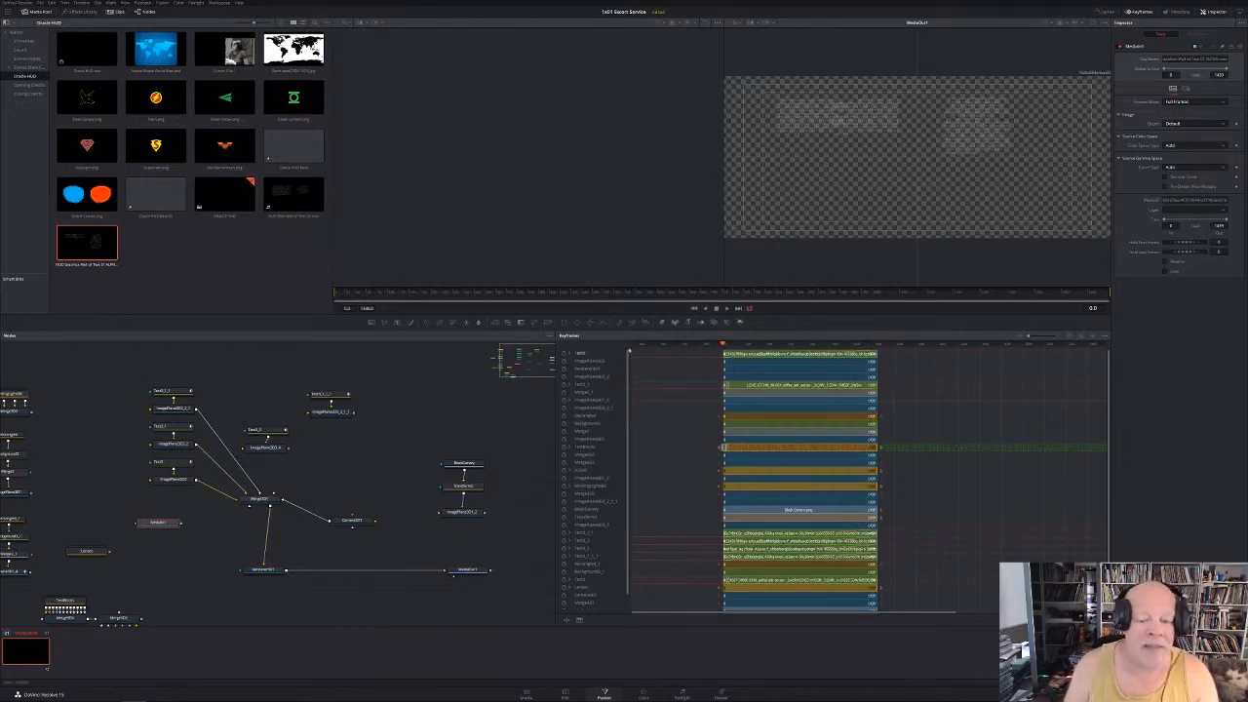
click(662, 321)
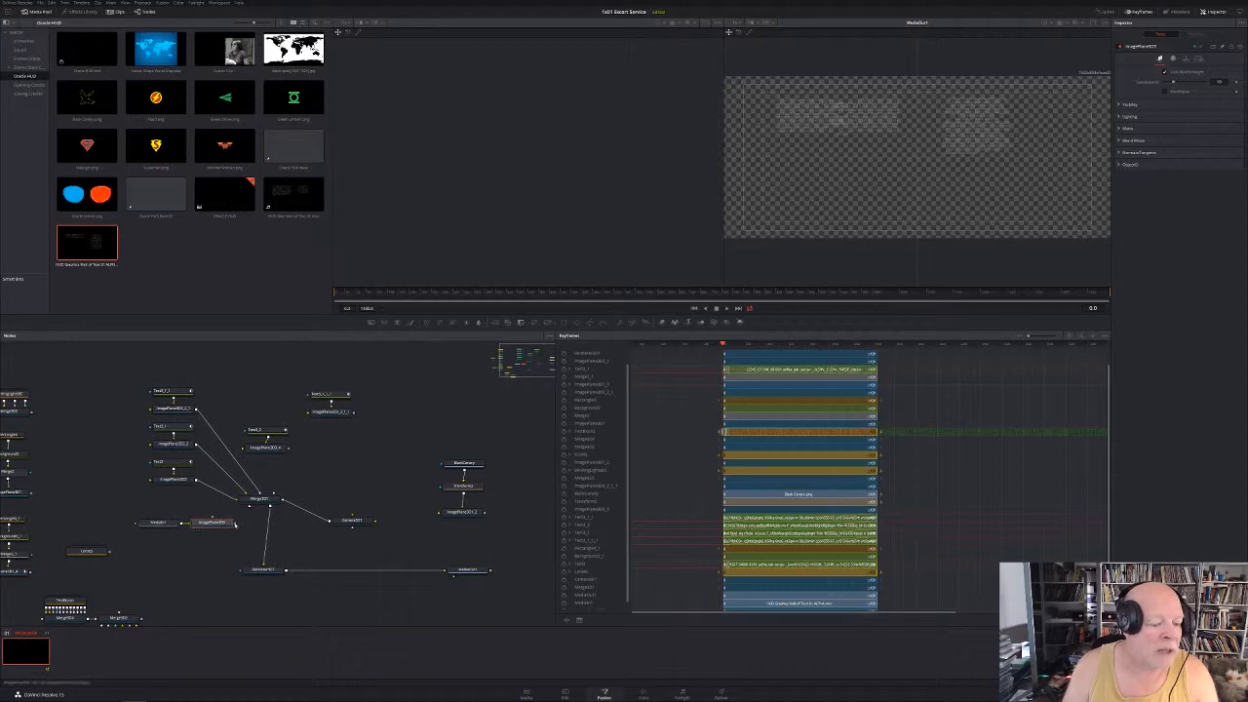
drag(234, 523, 256, 502)
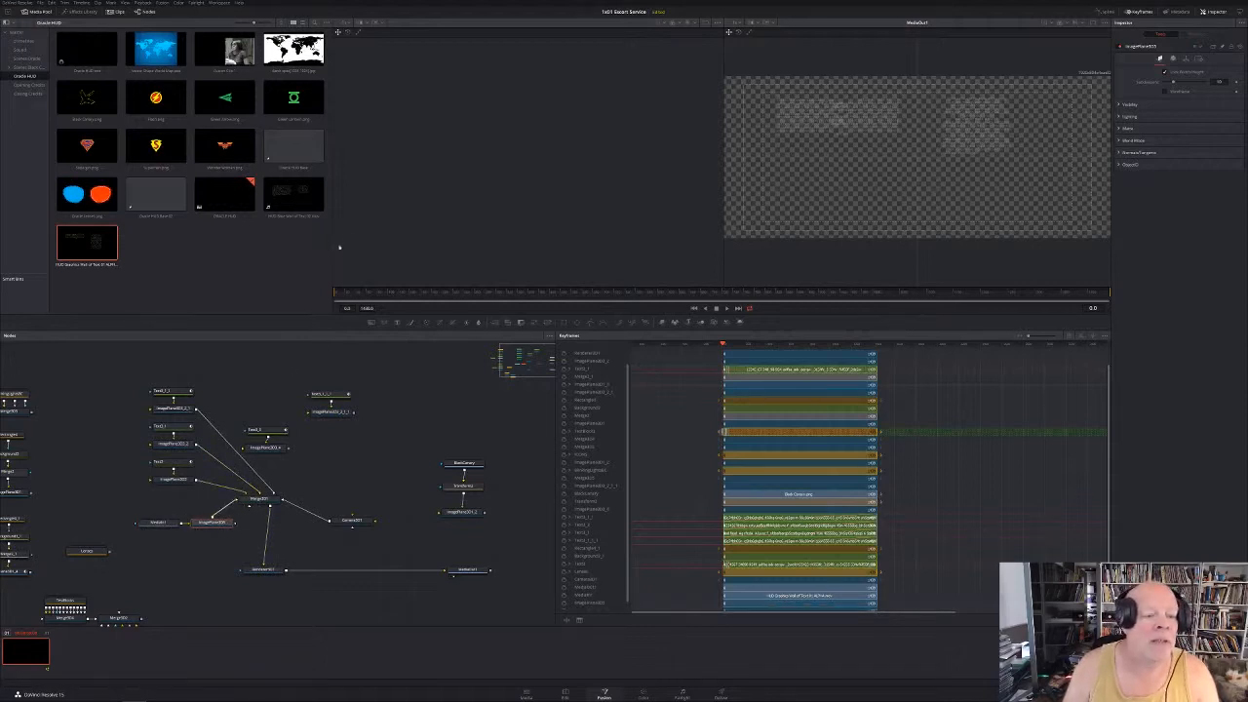
Shrink the media pool and show the movie's image plane in the empty viewer
drag(332, 244, 167, 244)
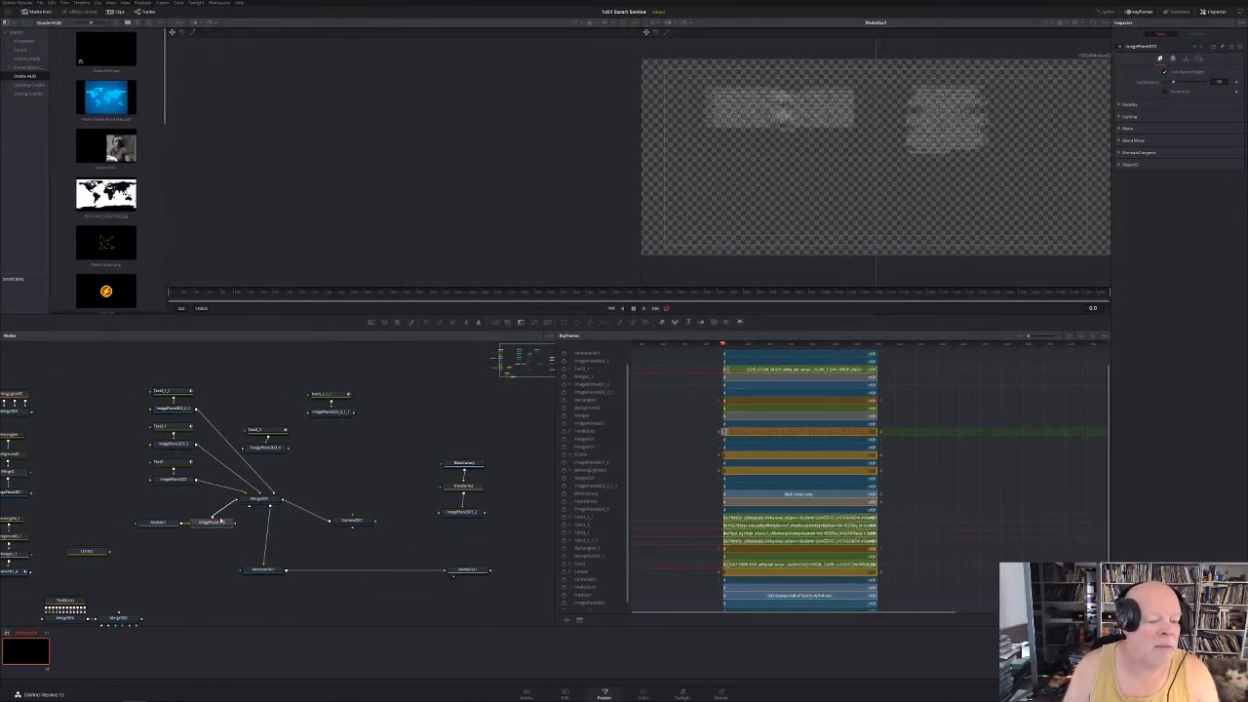
drag(222, 522, 433, 126)
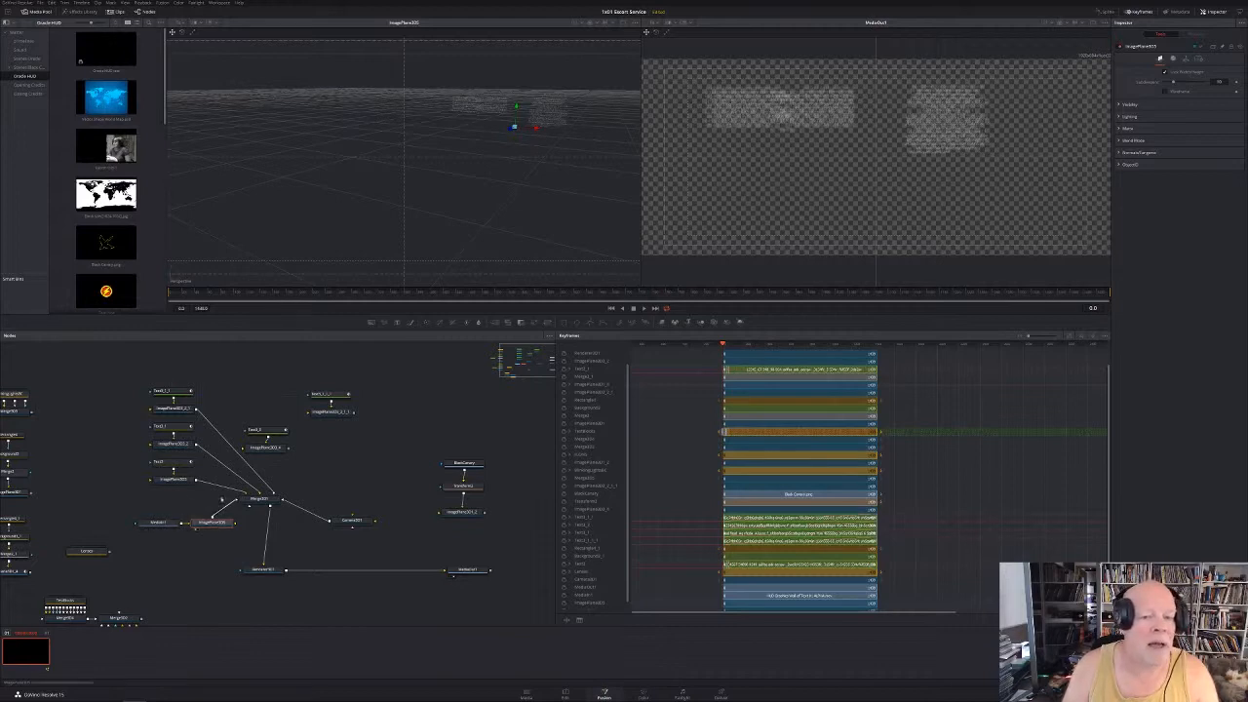
mouse_move(513, 126)
mouse_down()
mouse_move(444, 165)
mouse_move(513, 123)
mouse_up()
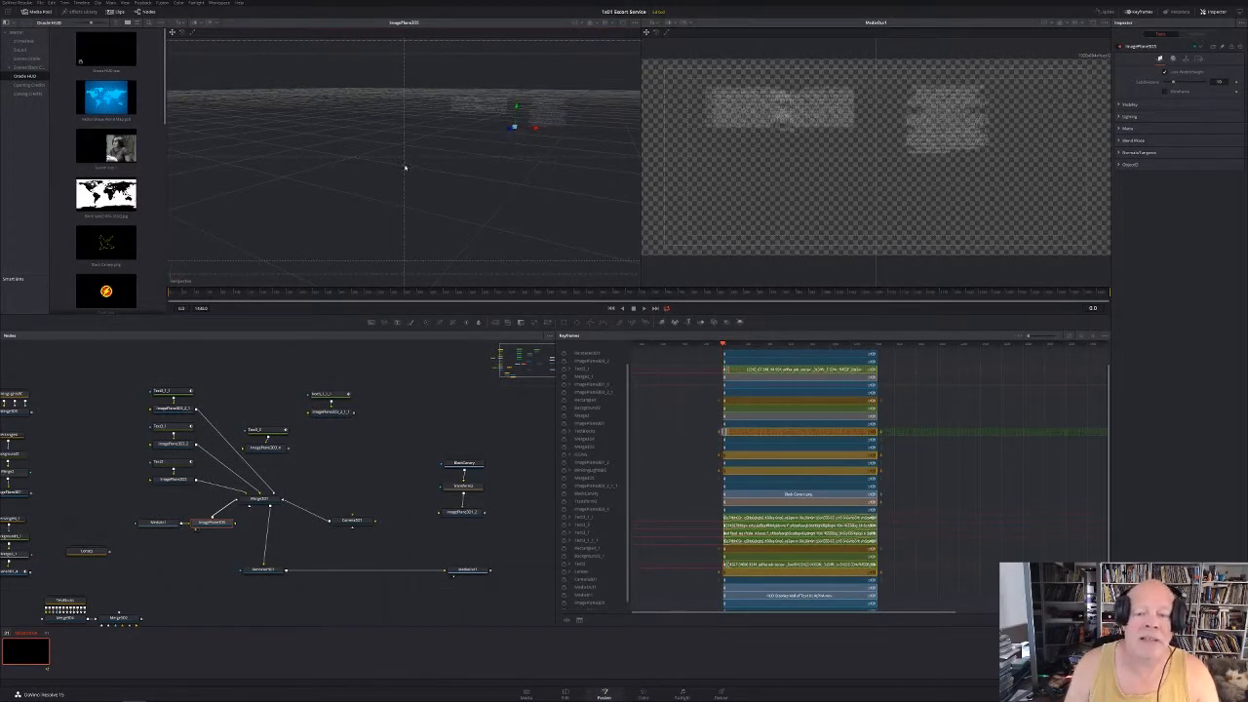